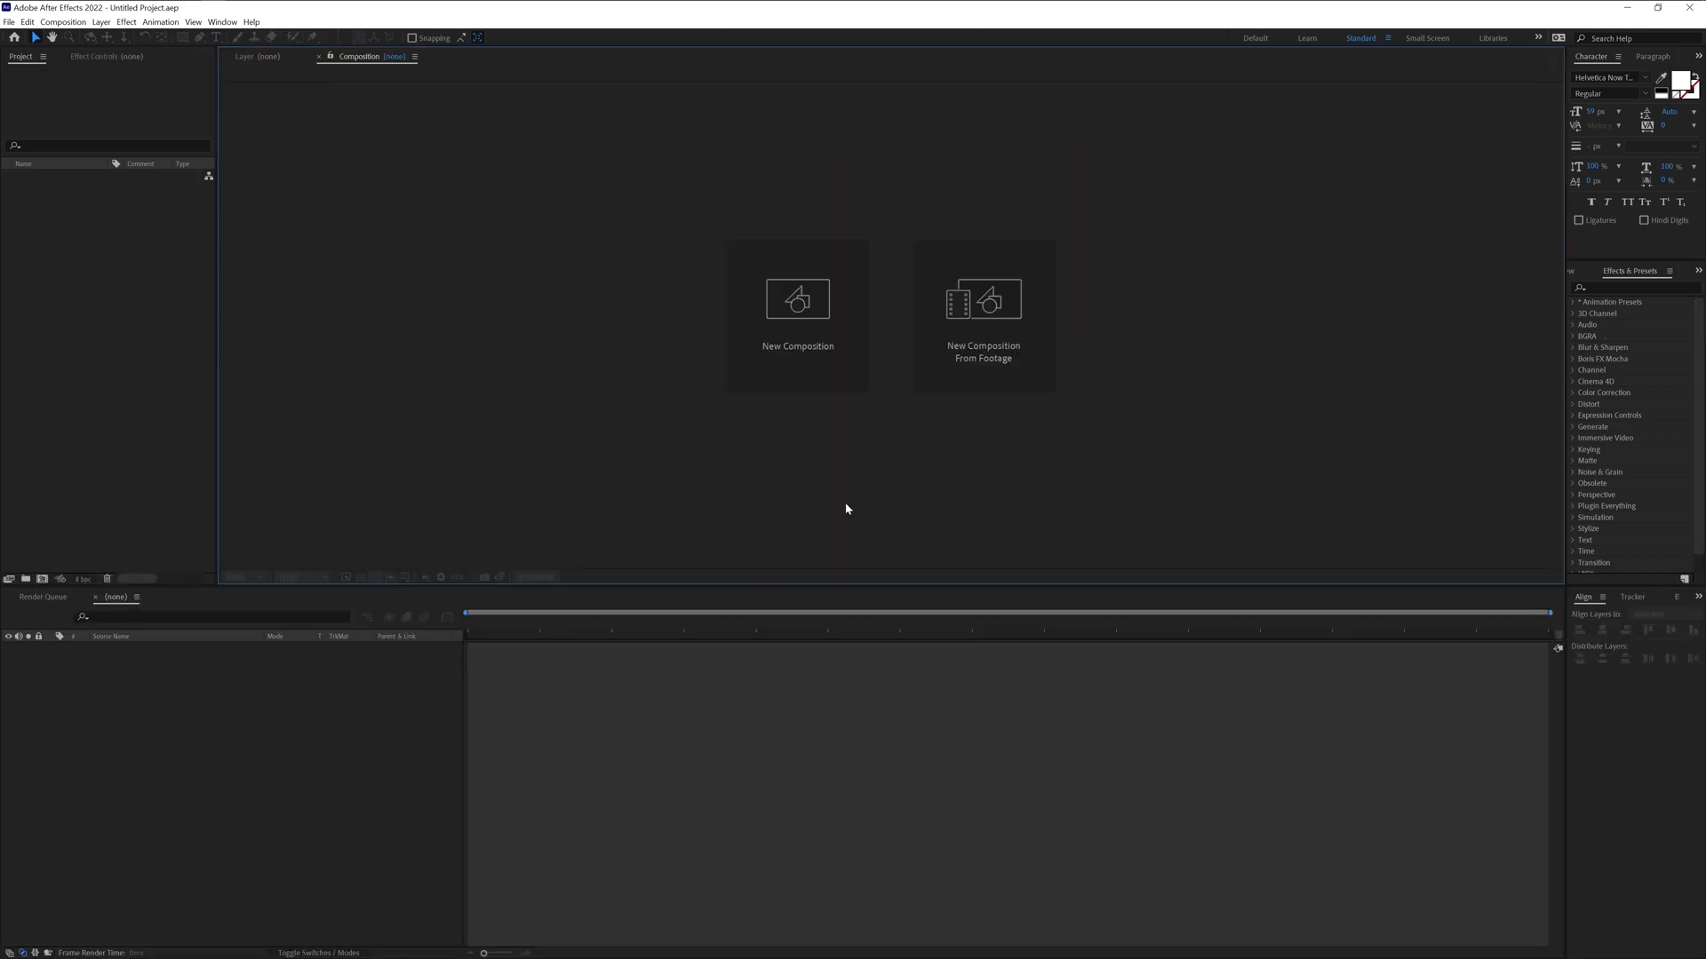
- Create a new 600 × 600 px composition named 'Animation'
{"action": "left_click", "coordinate": [843, 324]}
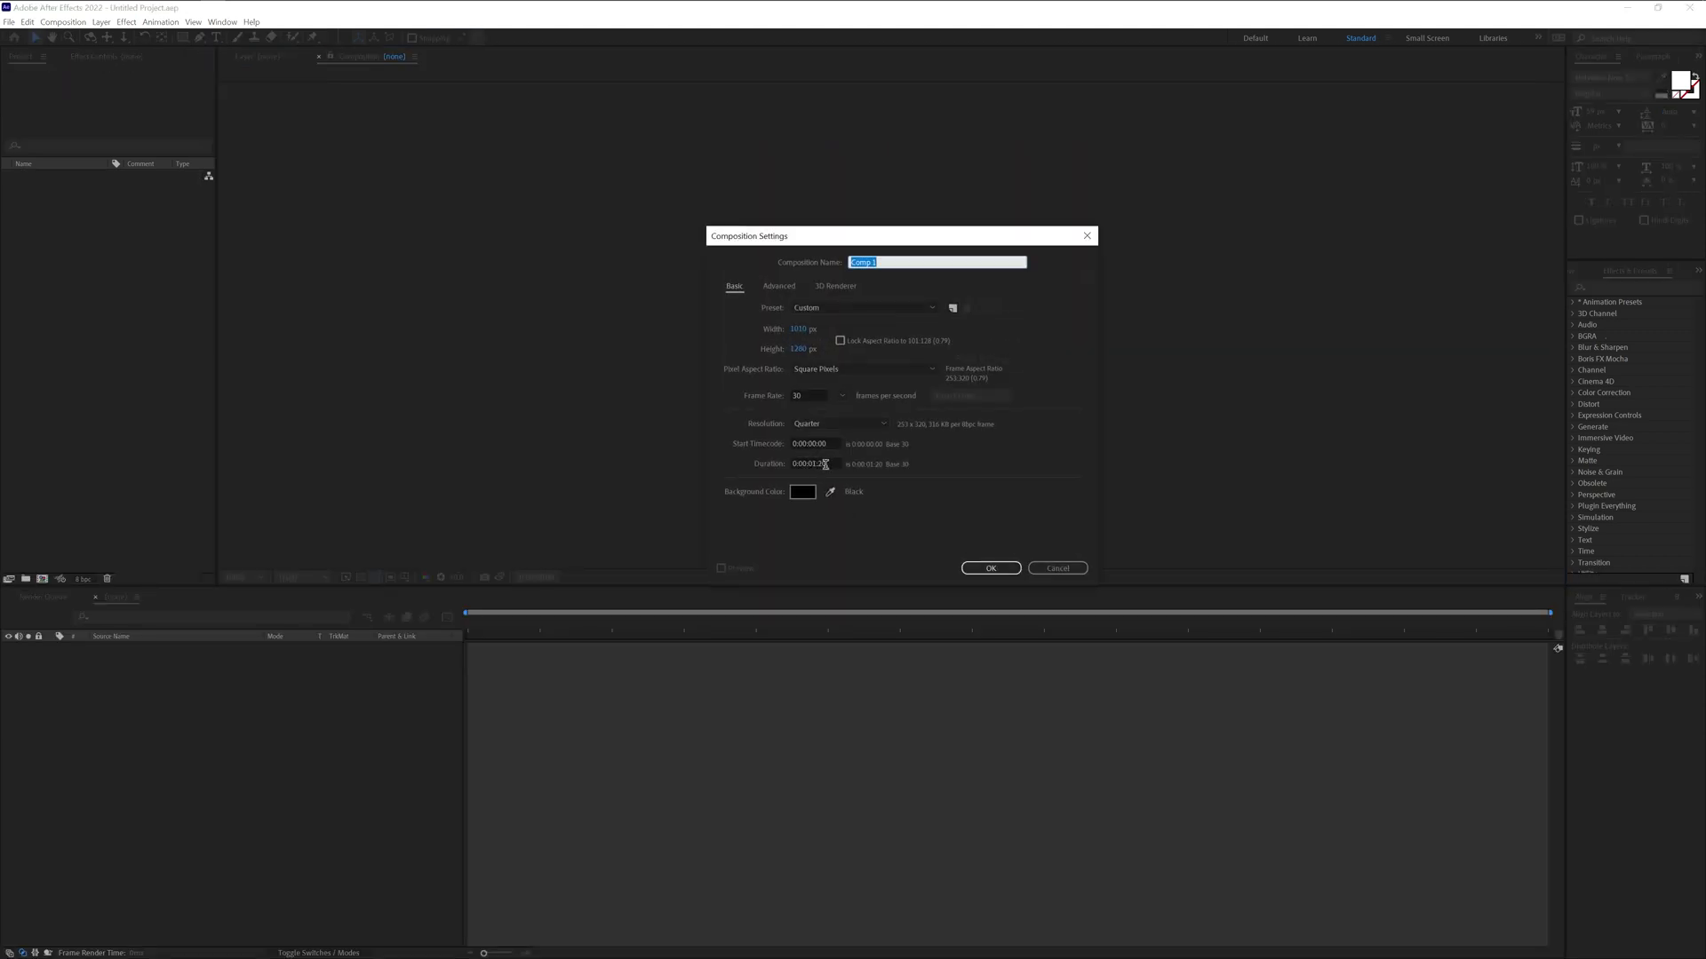
{"action": "left_click", "coordinate": [800, 331]}
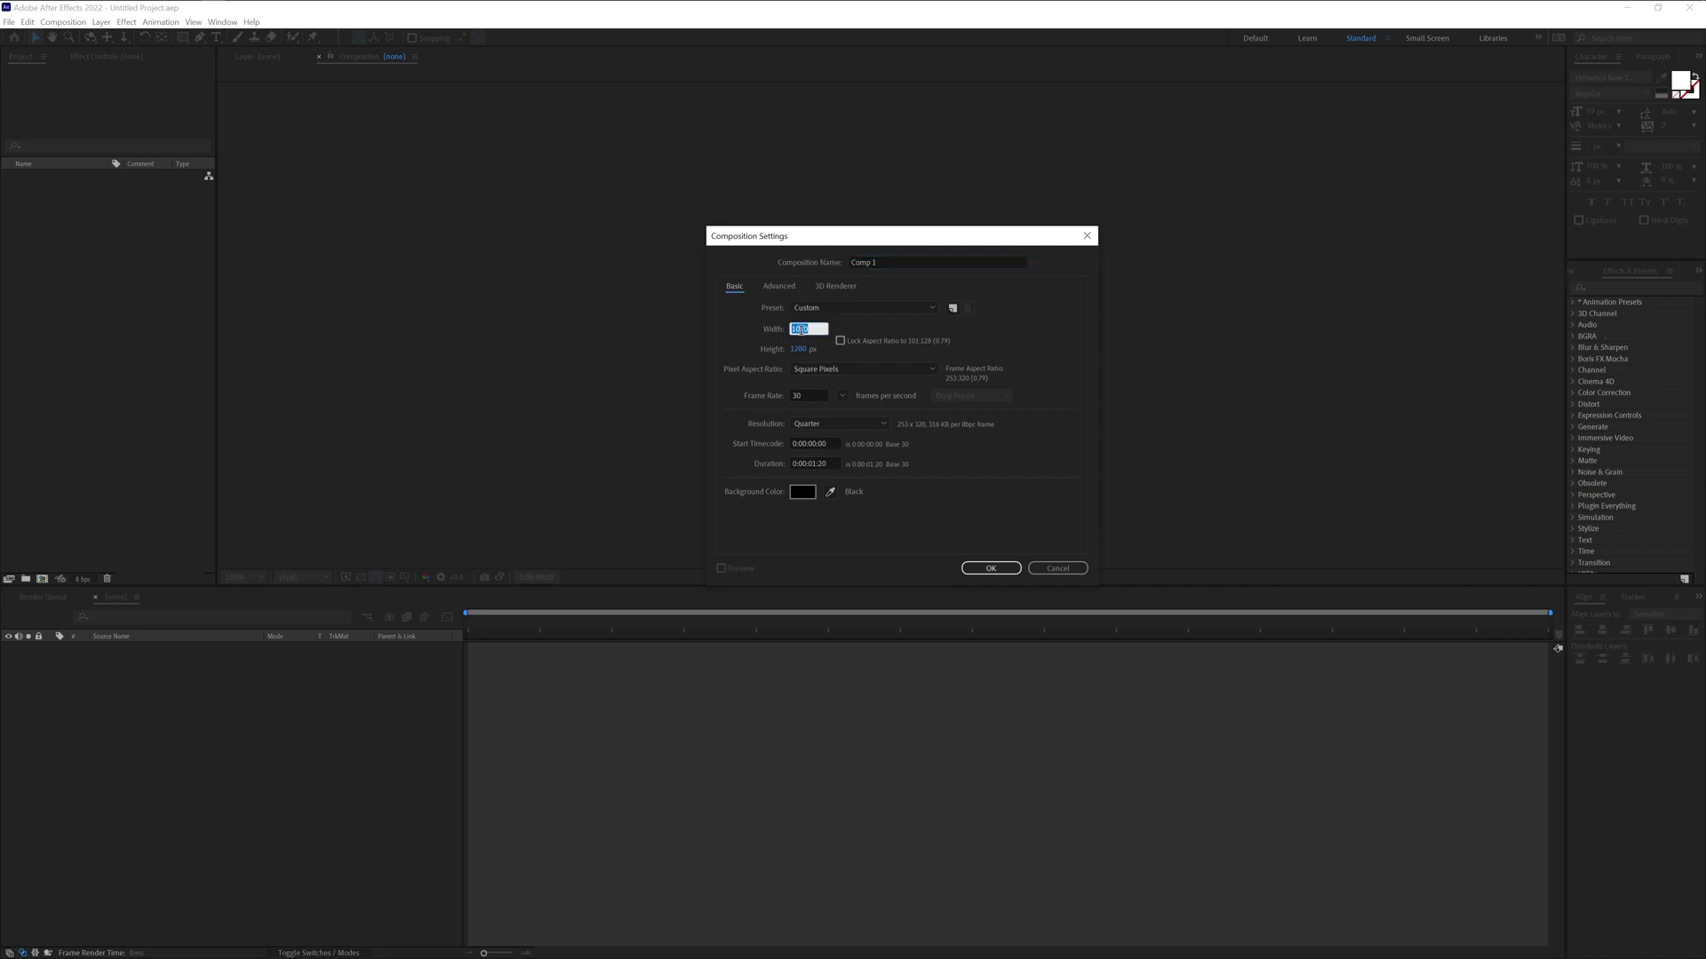
{"action": "type", "text": "600"}
{"action": "key", "text": "Tab"}
{"action": "type", "text": "600"}
{"action": "left_click", "coordinate": [890, 259]}
{"action": "type", "text": "Animtion"}
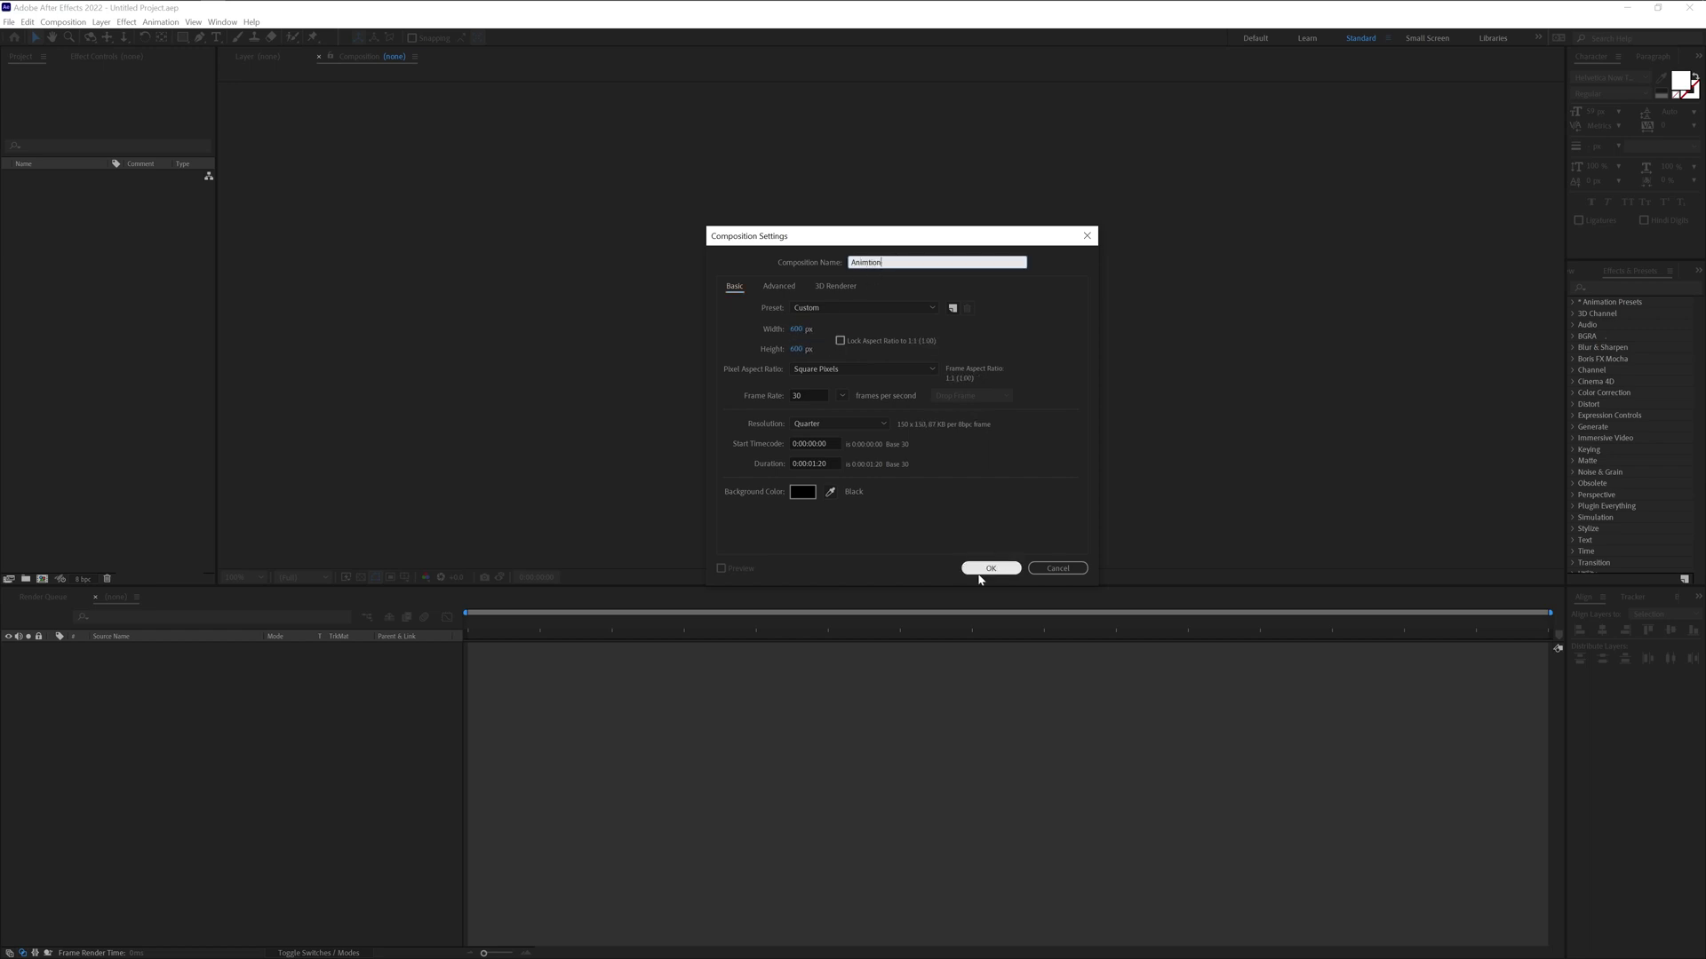
{"action": "left_click", "coordinate": [989, 569]}
- Draw an orange rounded rectangle at 200% zoom and align it to the composition's horizontal and vertical centre
{"action": "left_click_drag", "start_coordinate": [182, 37], "coordinate": [236, 95]}
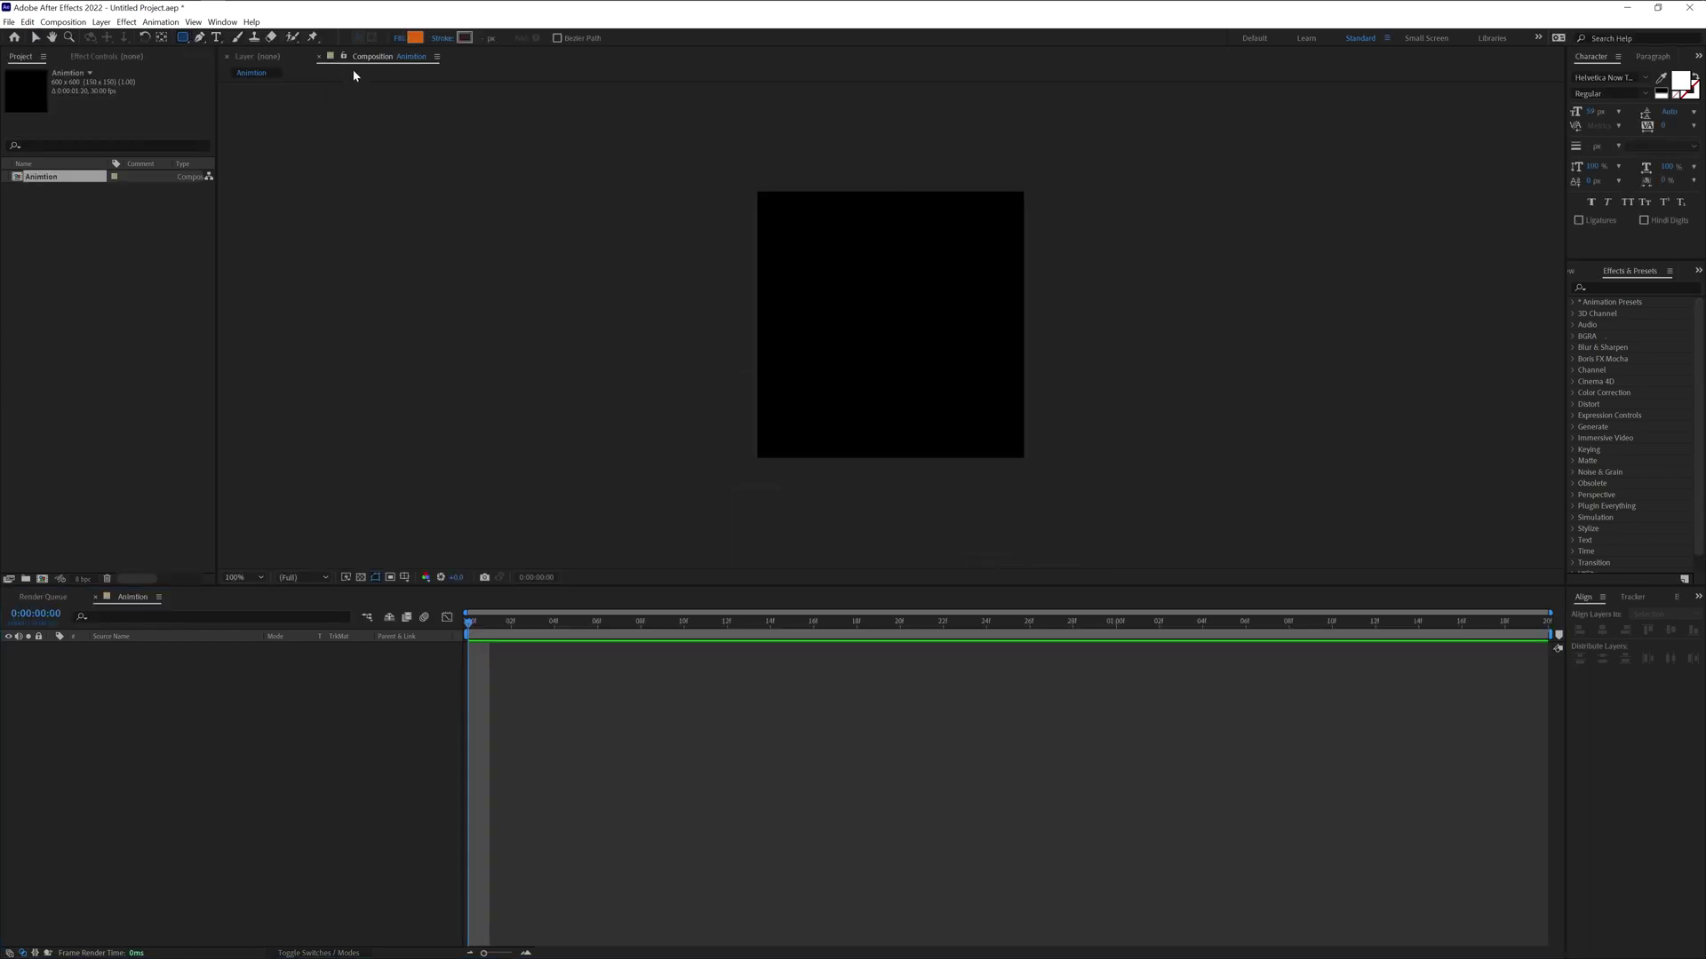
{"action": "key", "text": "period"}
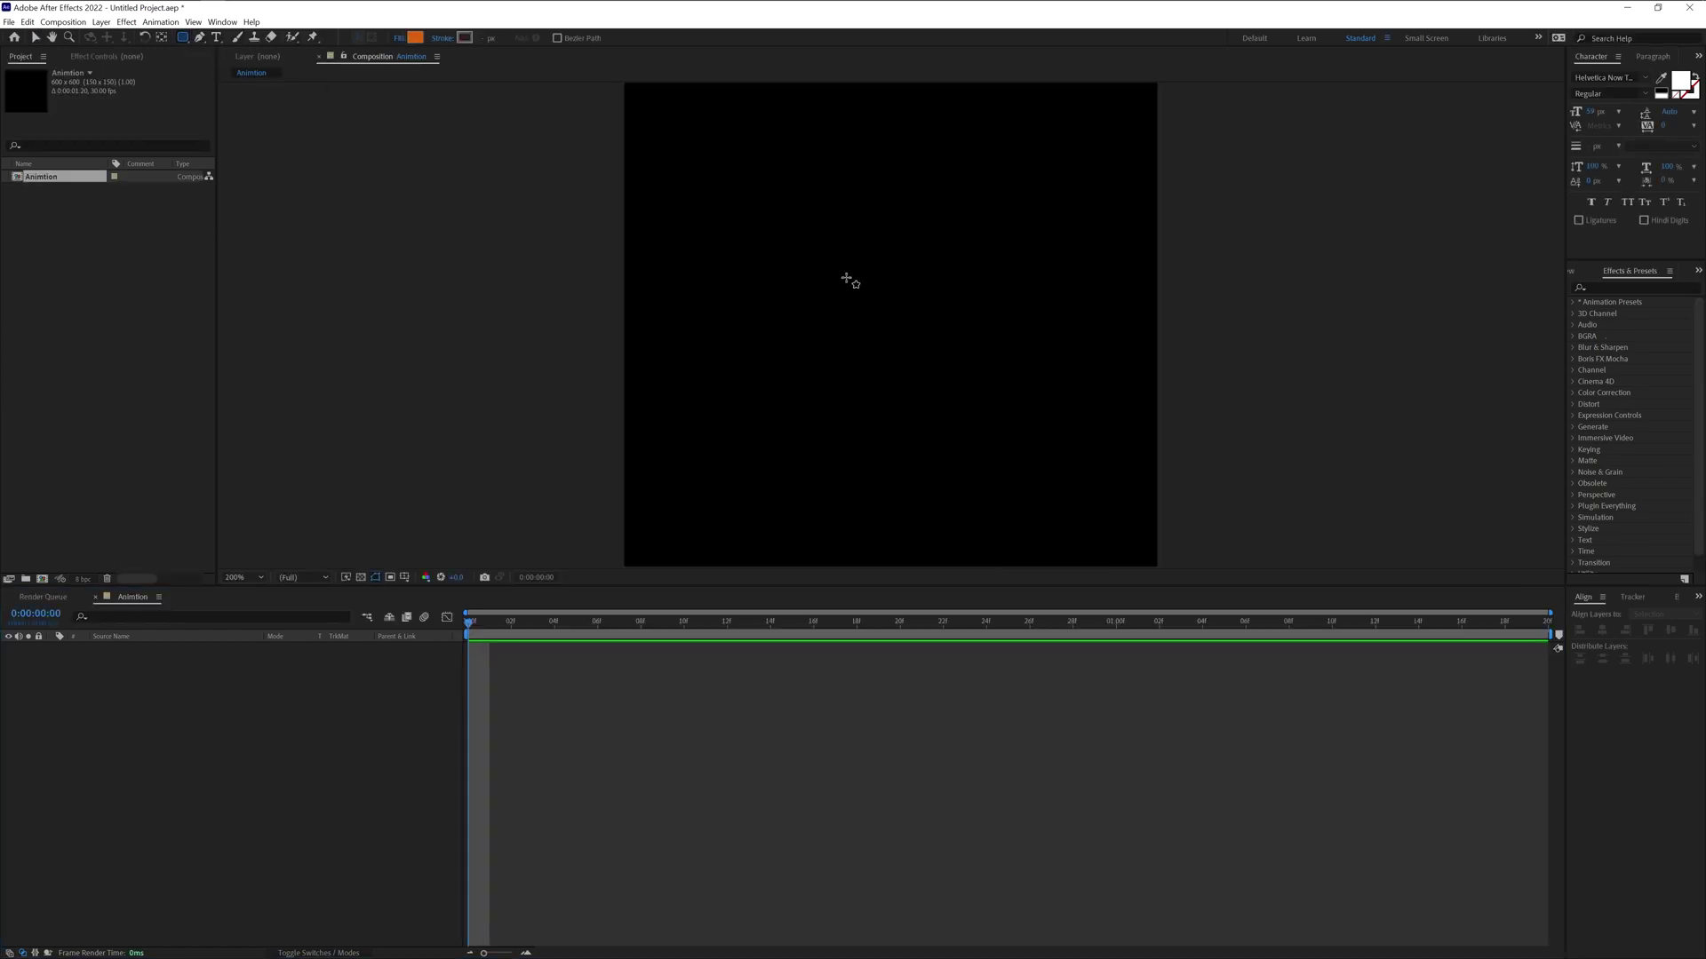
{"action": "left_click_drag", "start_coordinate": [831, 215], "coordinate": [994, 458]}
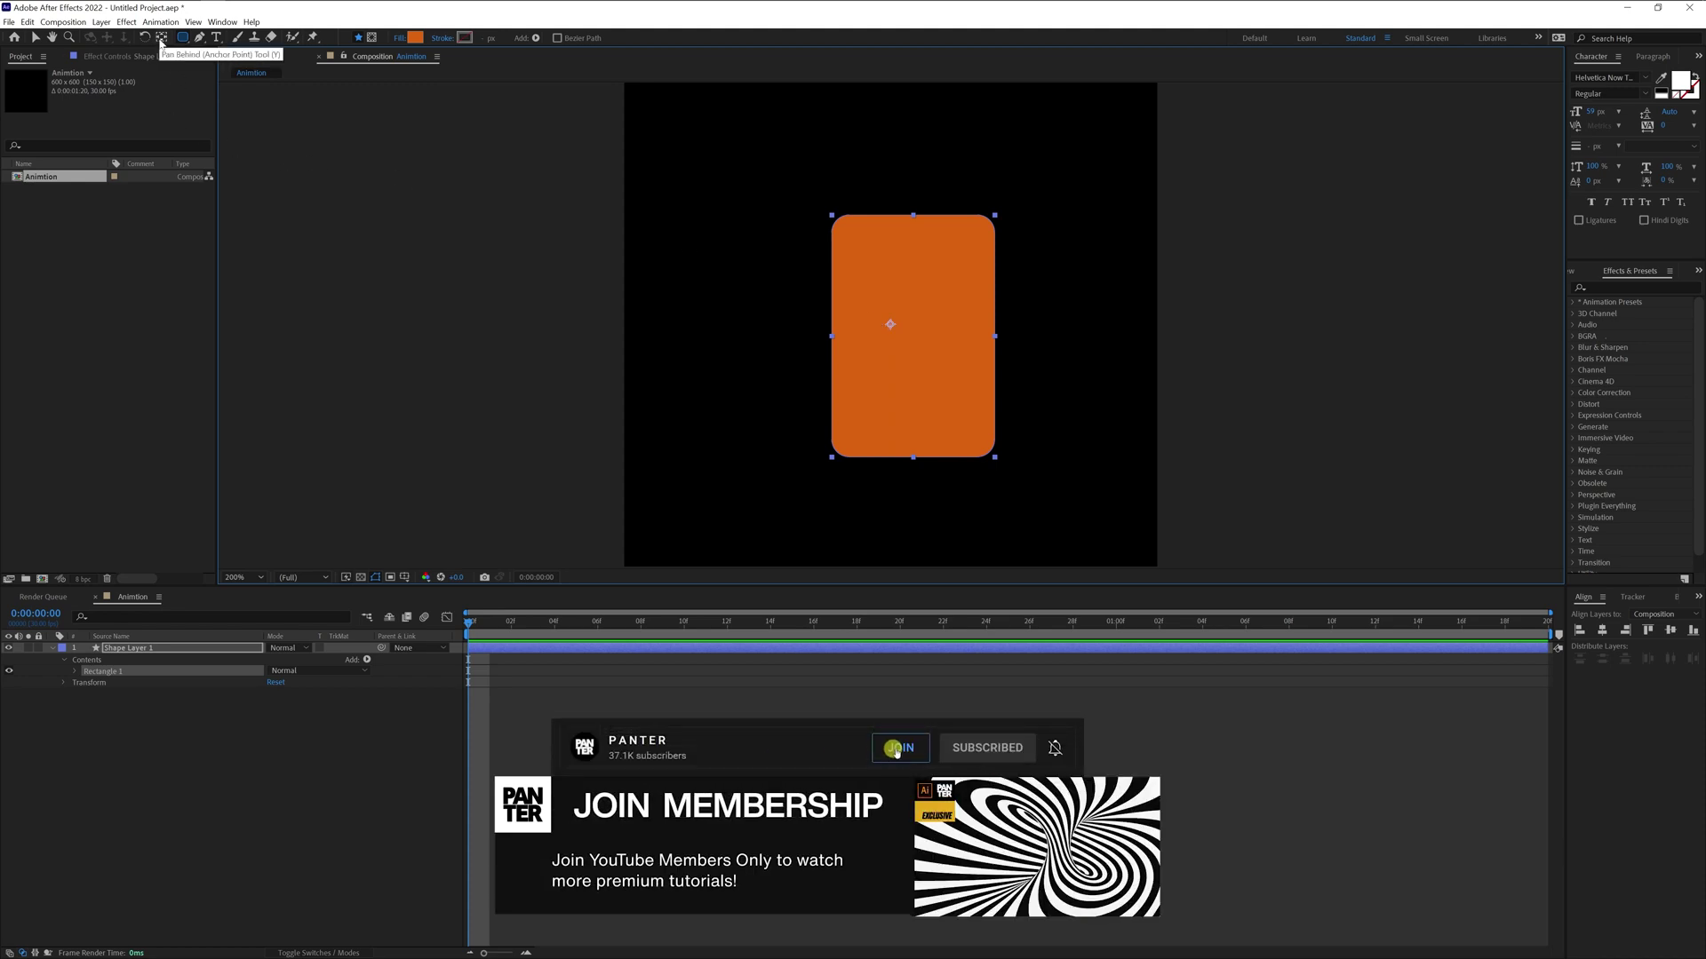
{"action": "left_click", "coordinate": [161, 40]}
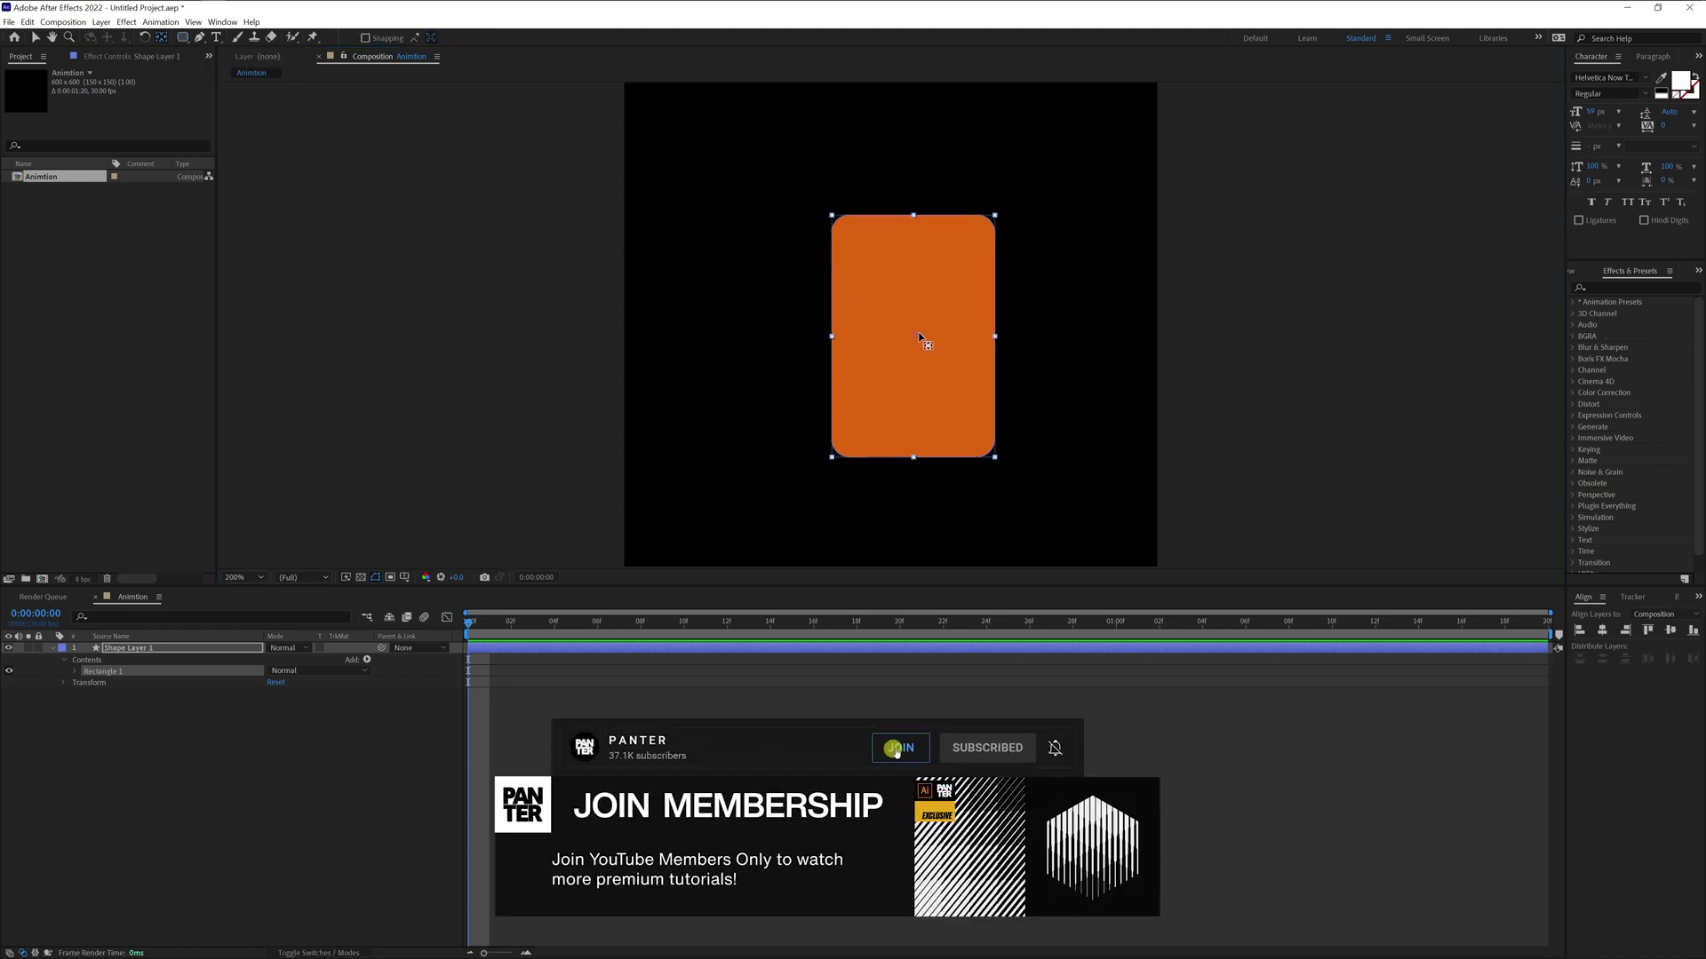
{"action": "key", "text": "v"}
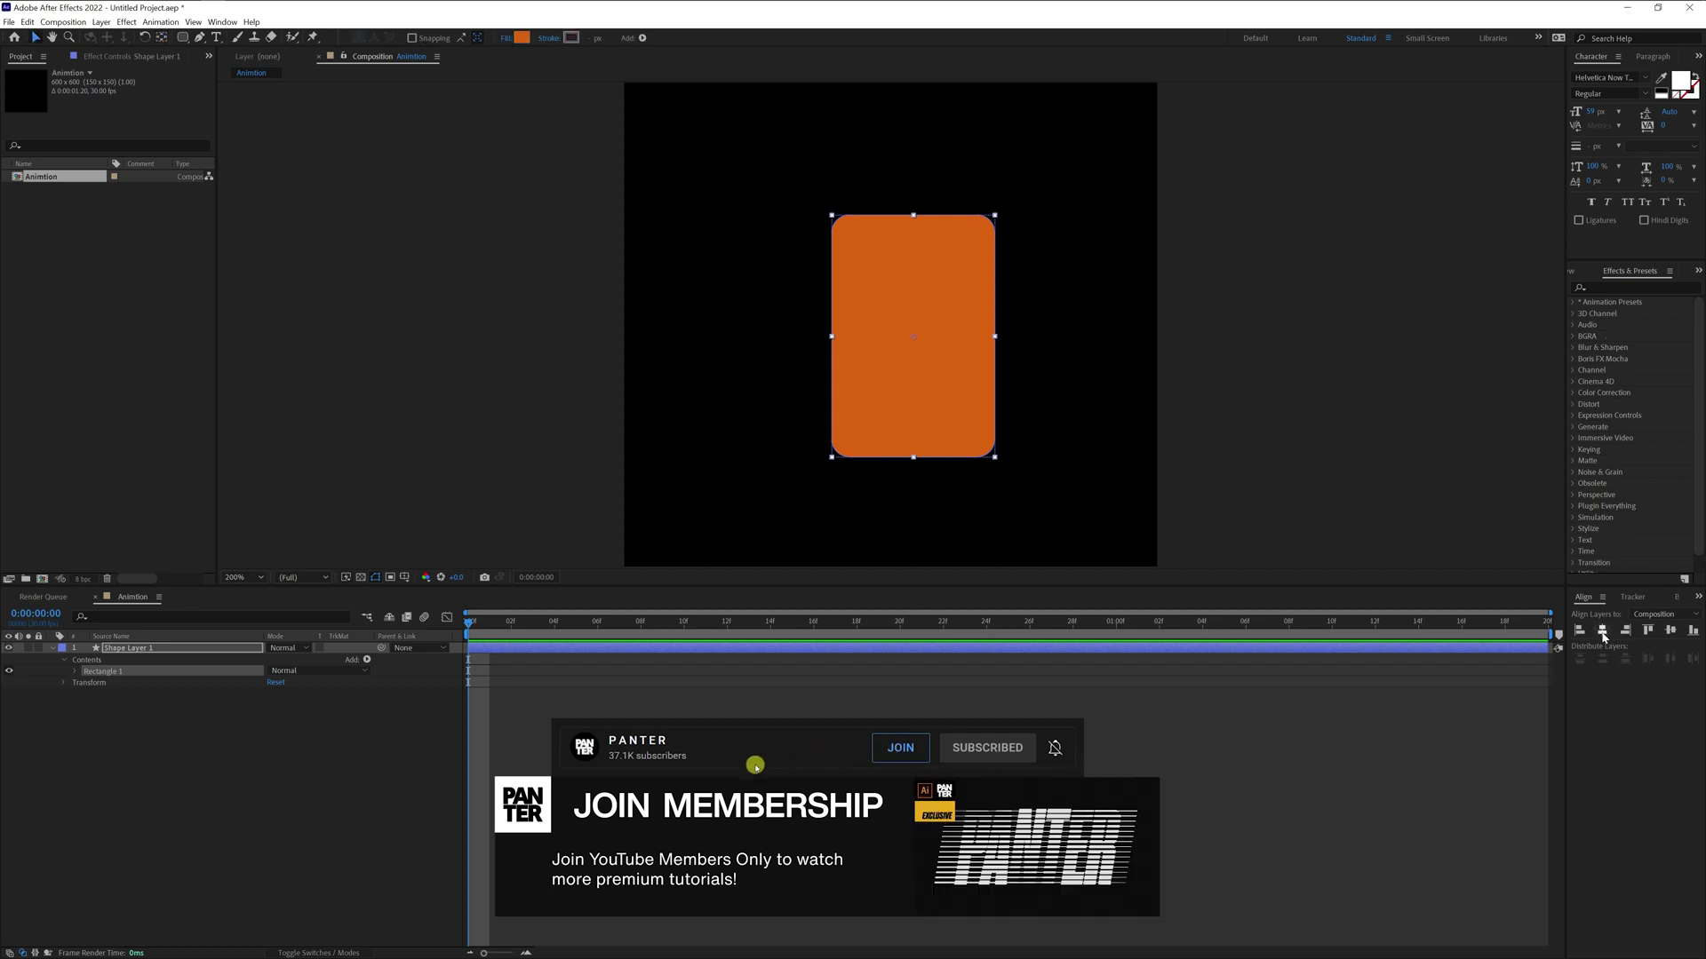
{"action": "left_click", "coordinate": [1603, 630]}
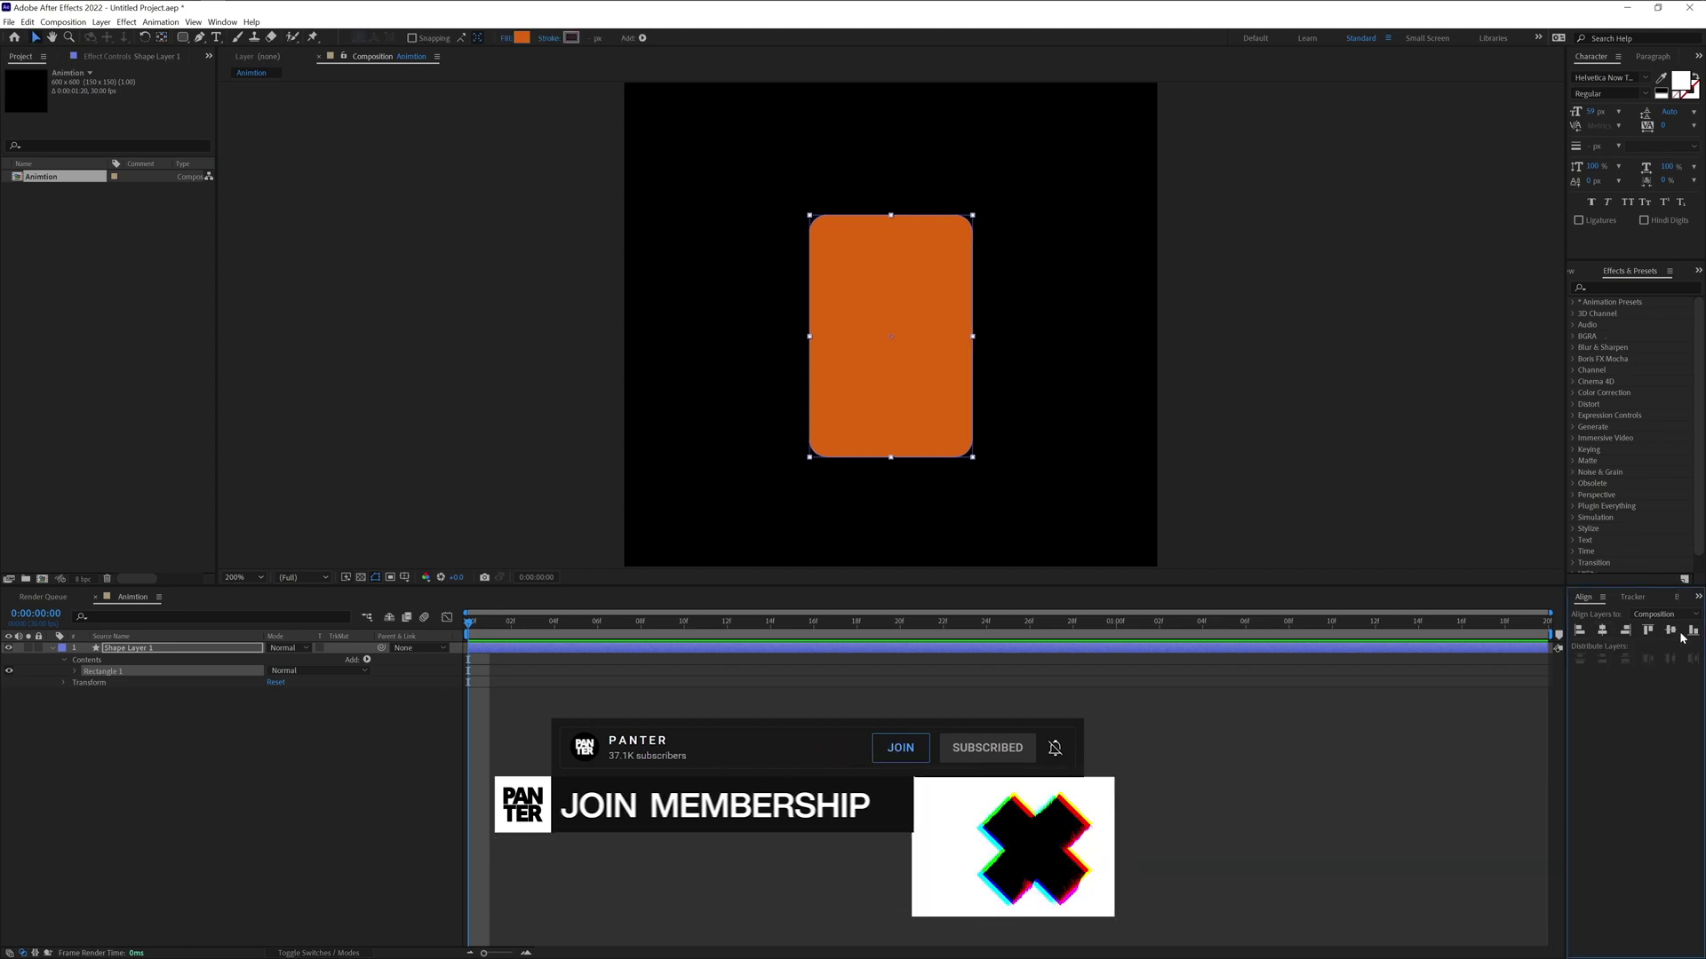
{"action": "left_click", "coordinate": [1670, 629]}
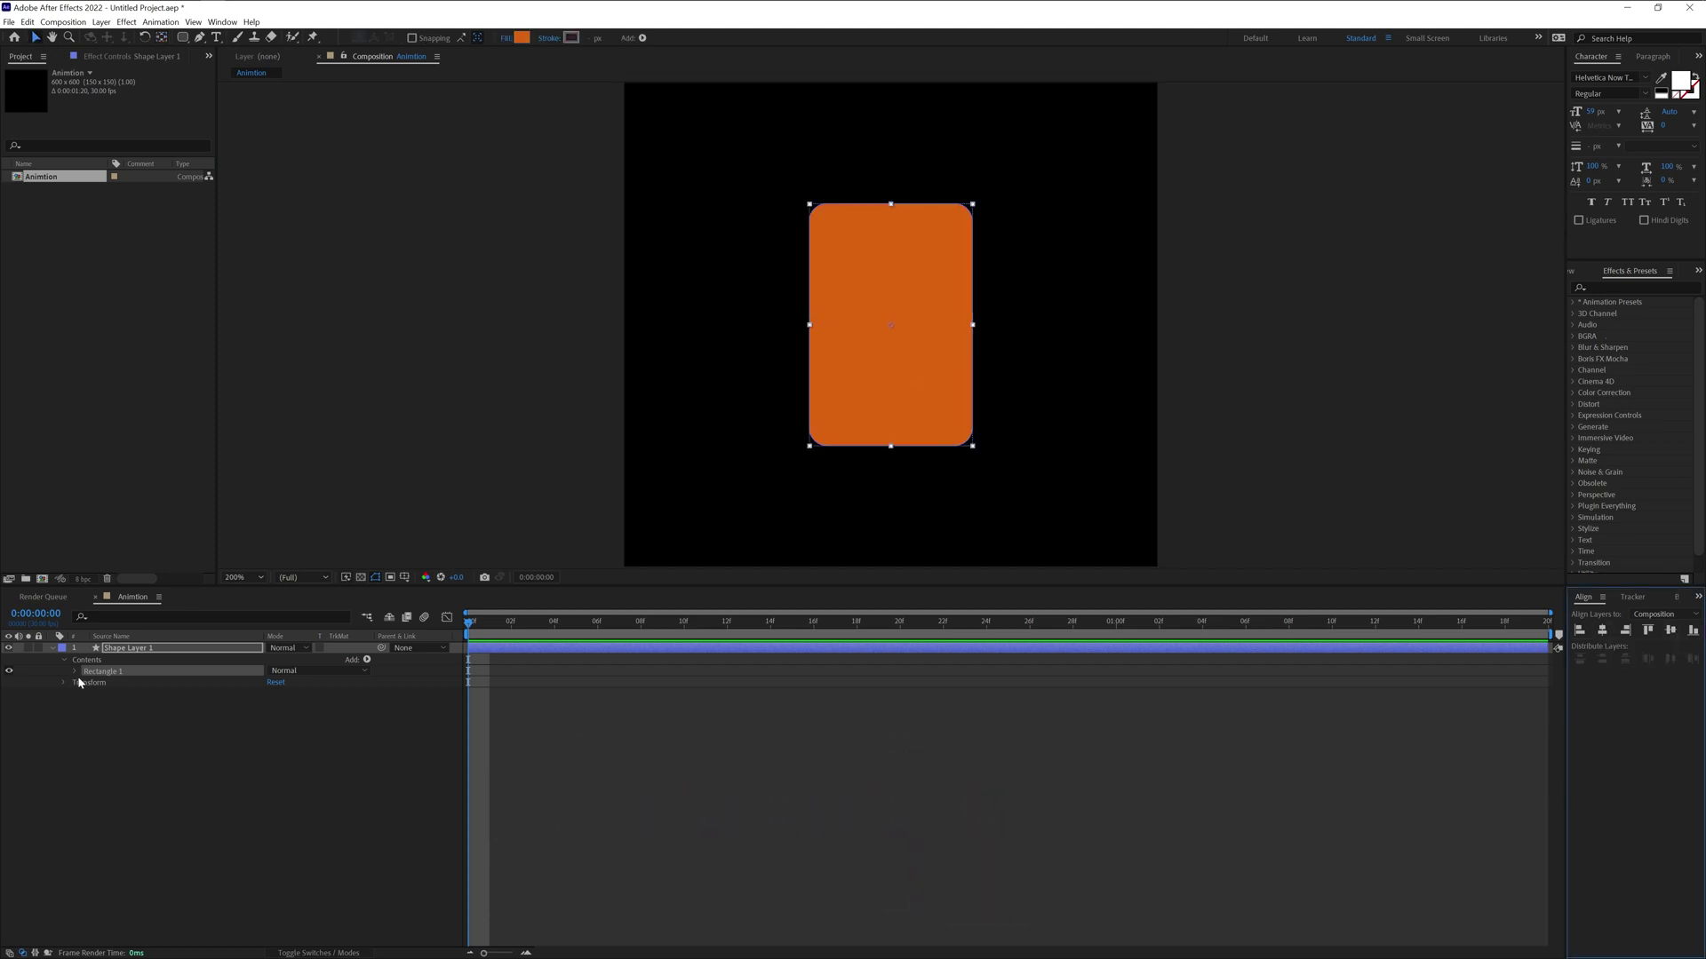
- Set Rectangle Path 1's Size to 180 × 180 px
{"action": "left_click", "coordinate": [70, 677]}
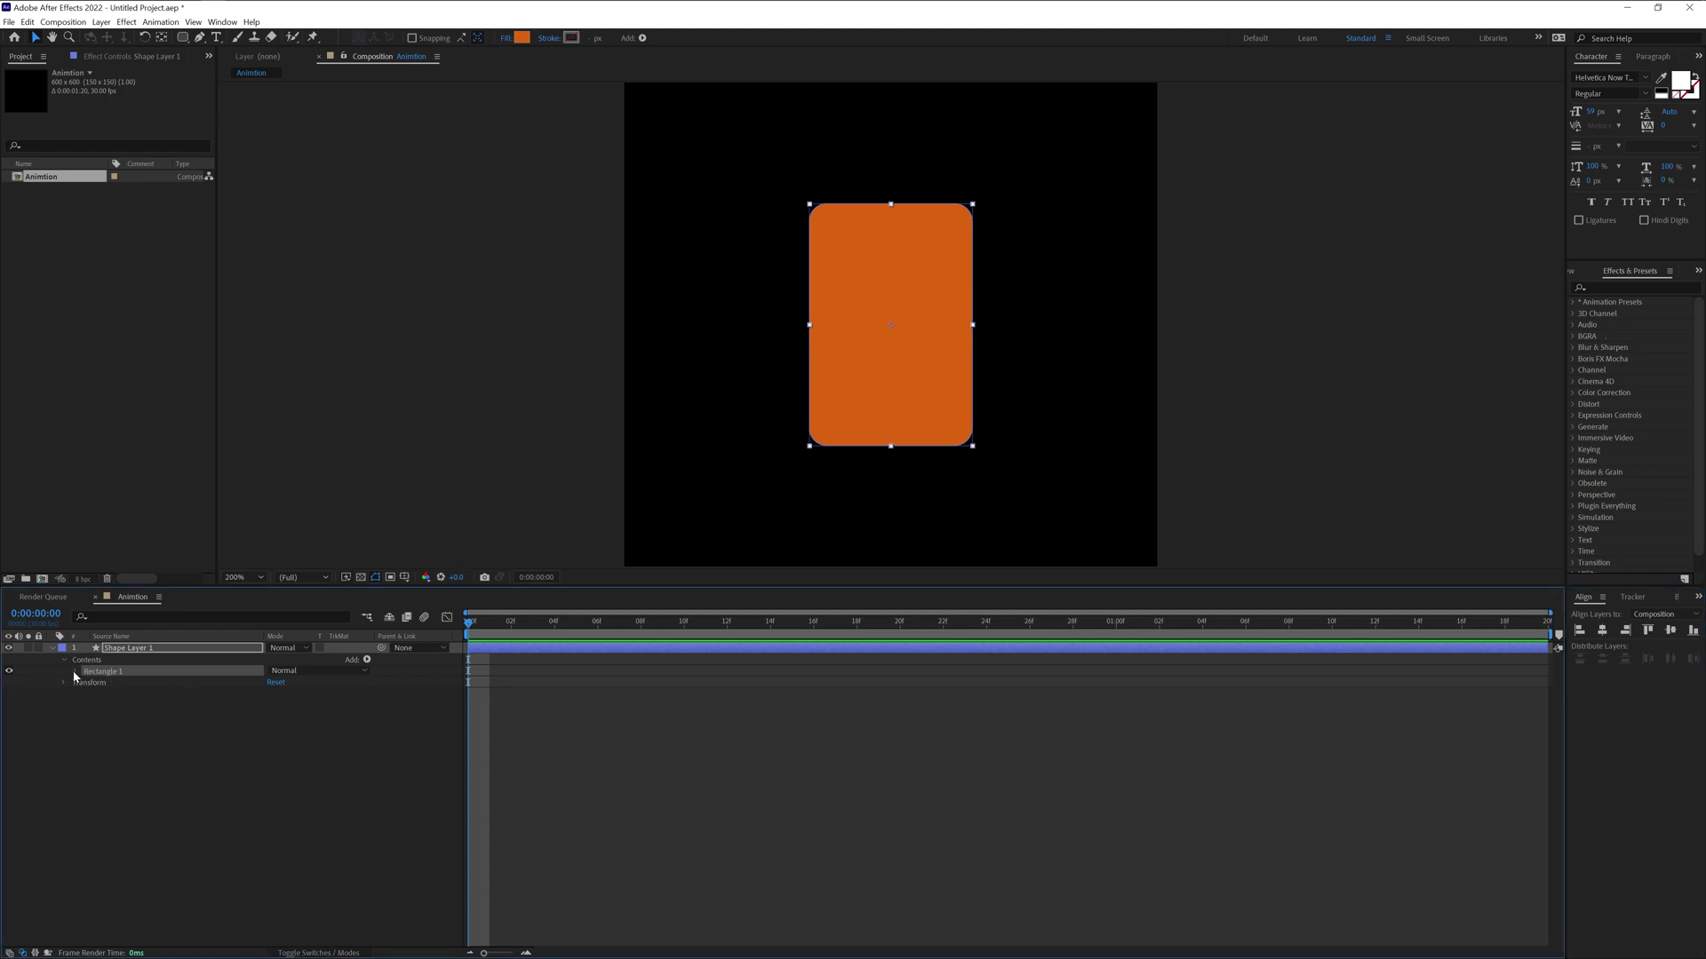
{"action": "left_click", "coordinate": [75, 671]}
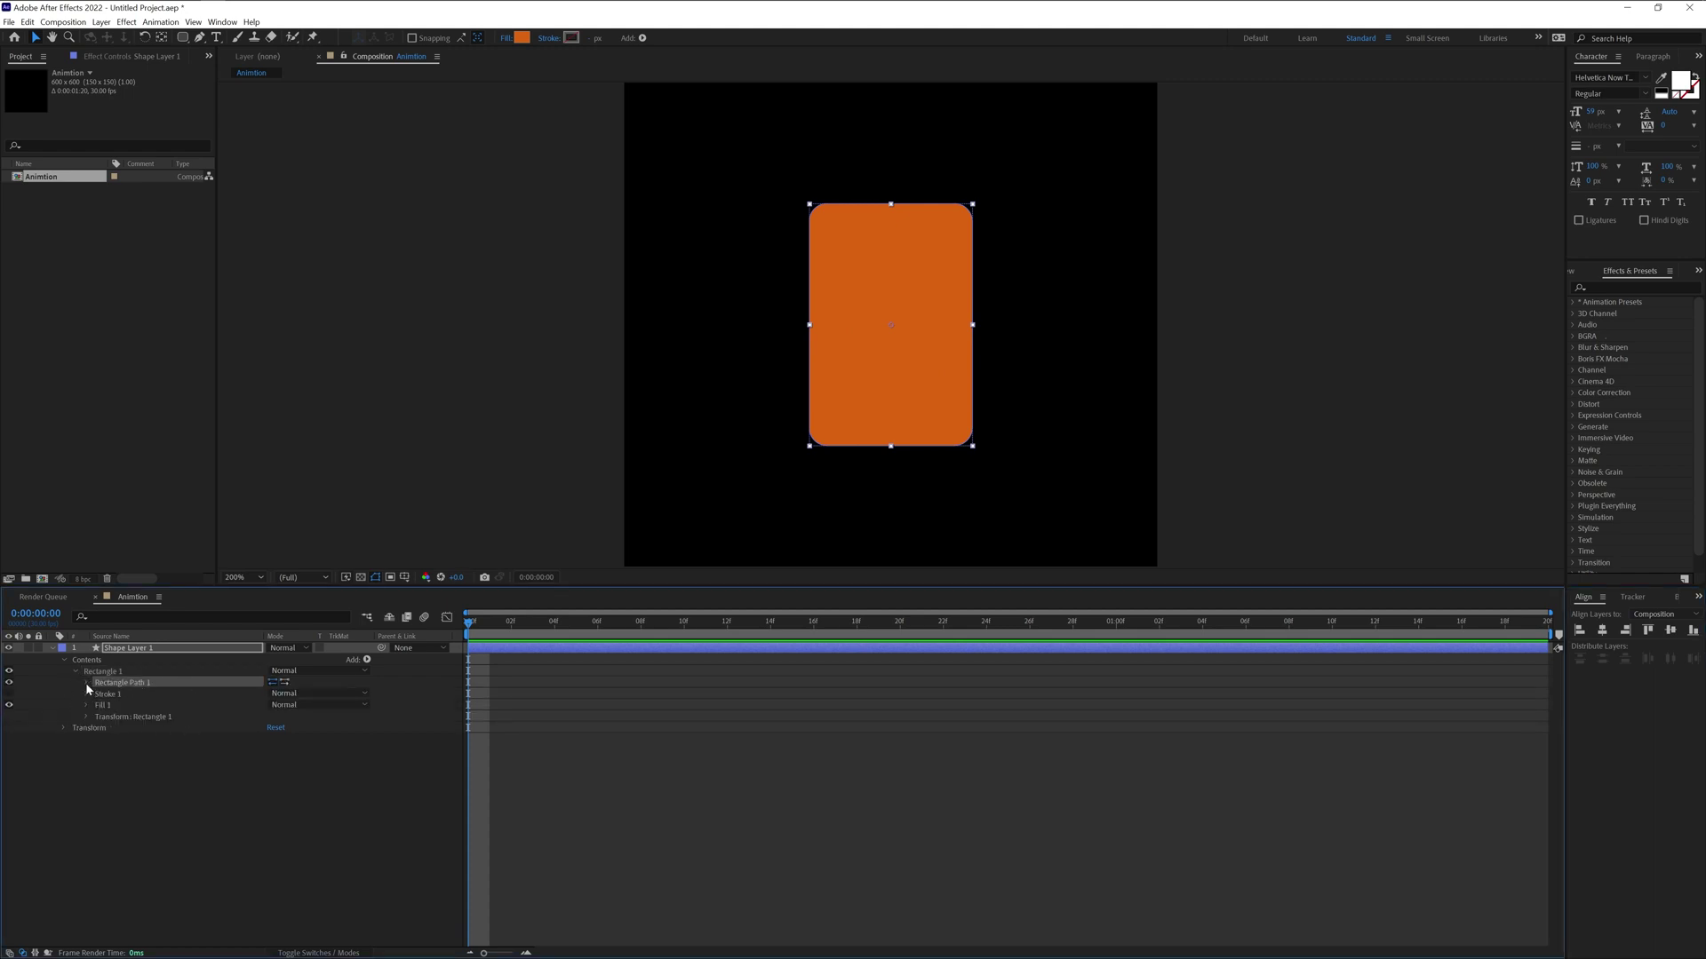
{"action": "left_click", "coordinate": [86, 682]}
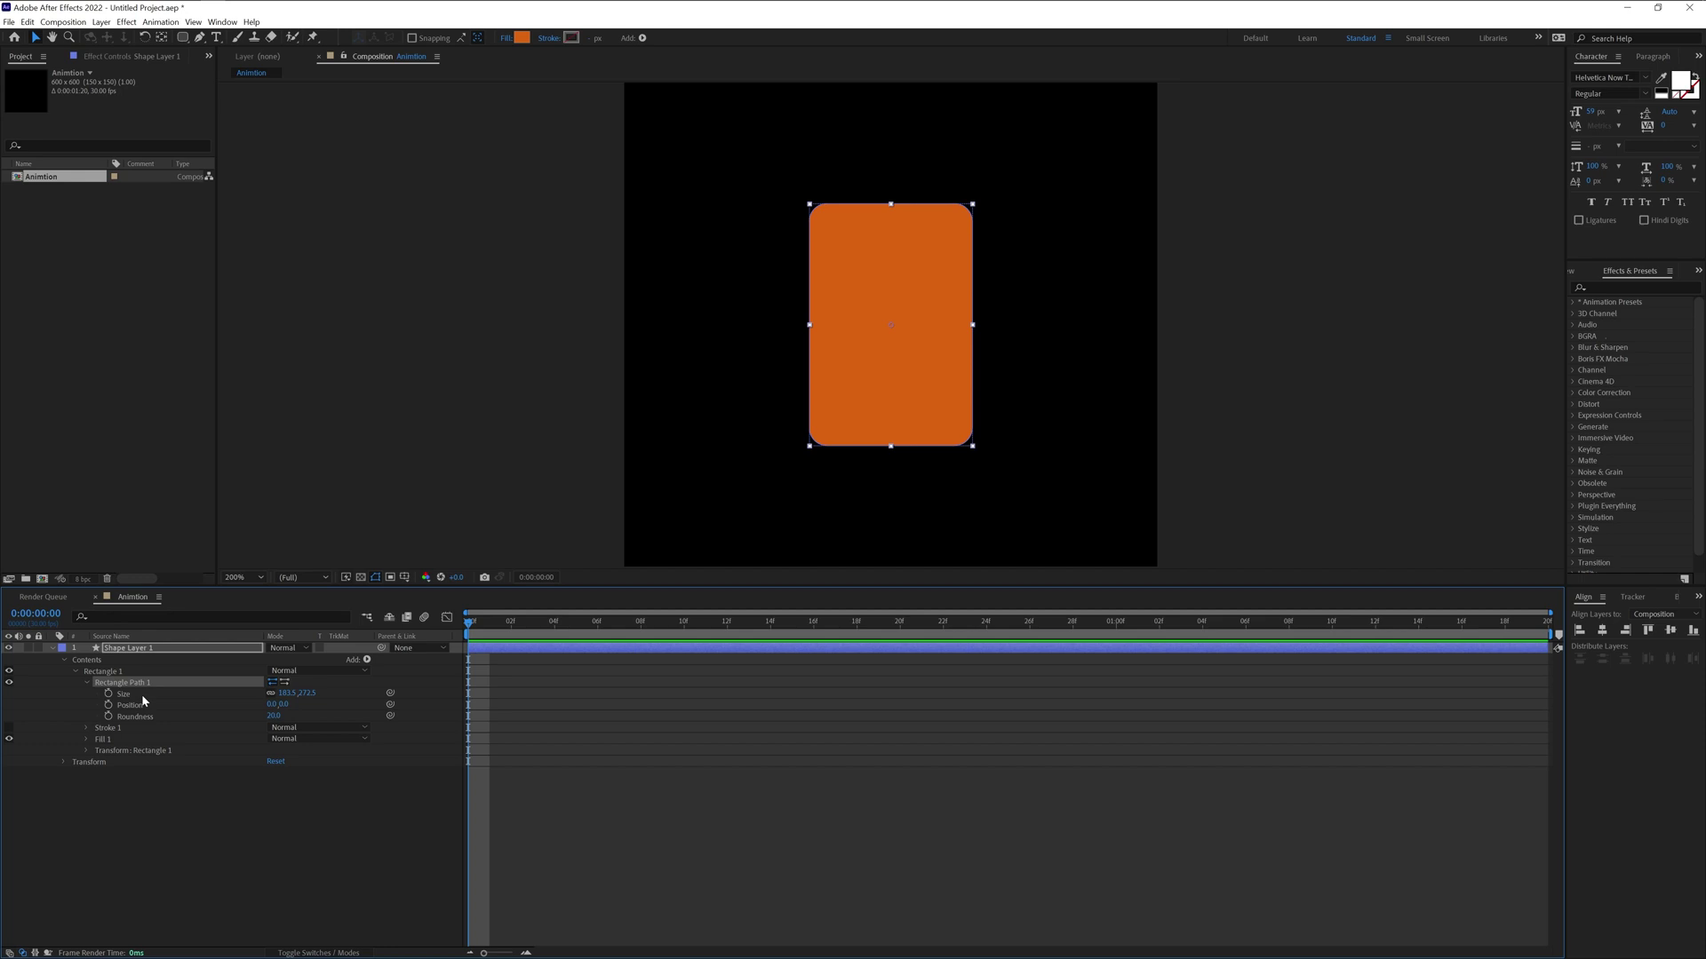
{"action": "left_click", "coordinate": [246, 694]}
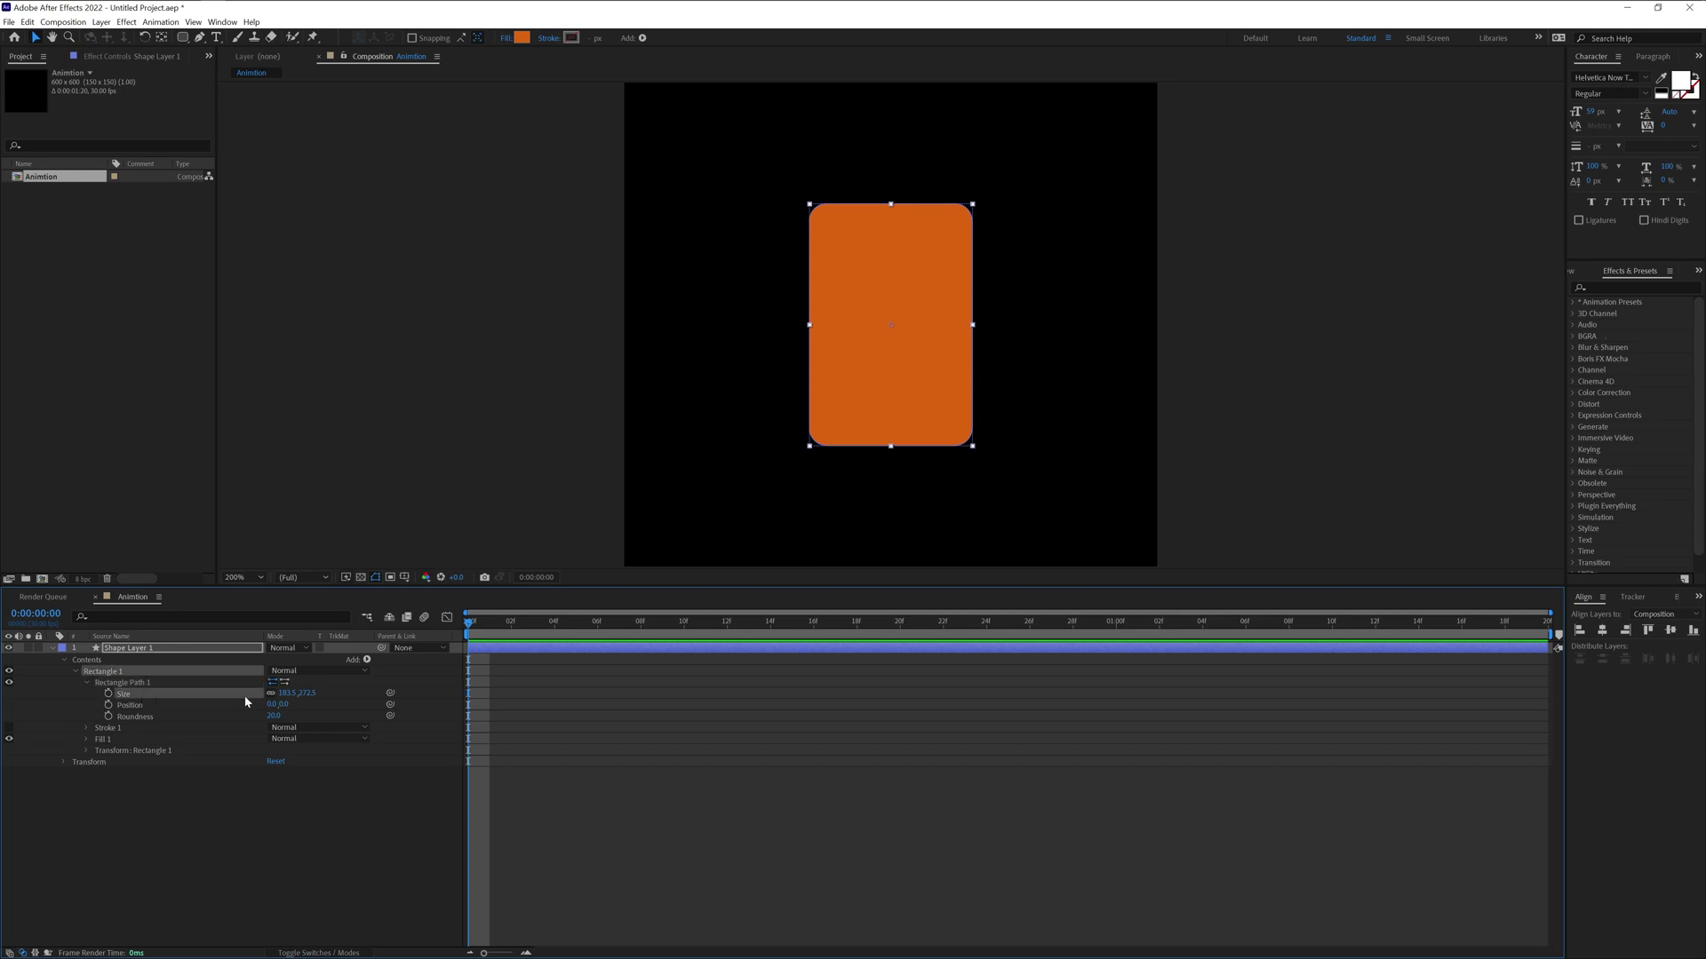
{"action": "left_click", "coordinate": [296, 693]}
{"action": "type", "text": "180"}
{"action": "key", "text": "Tab"}
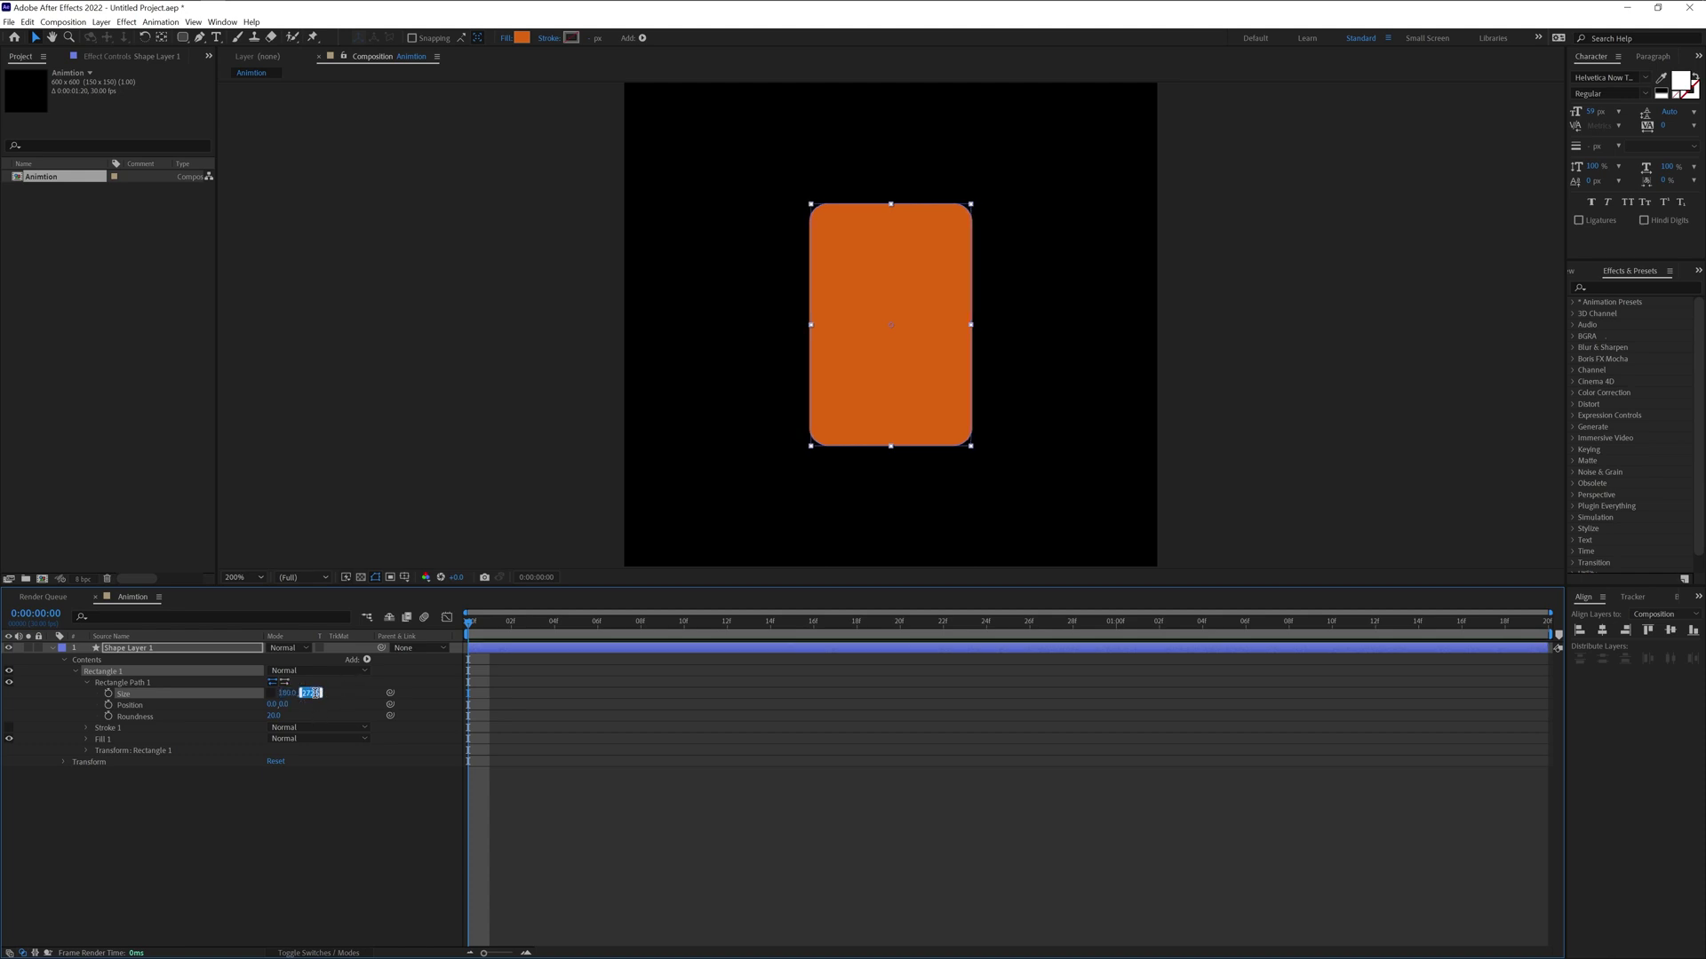
{"action": "type", "text": "180"}
{"action": "key", "text": "Return"}
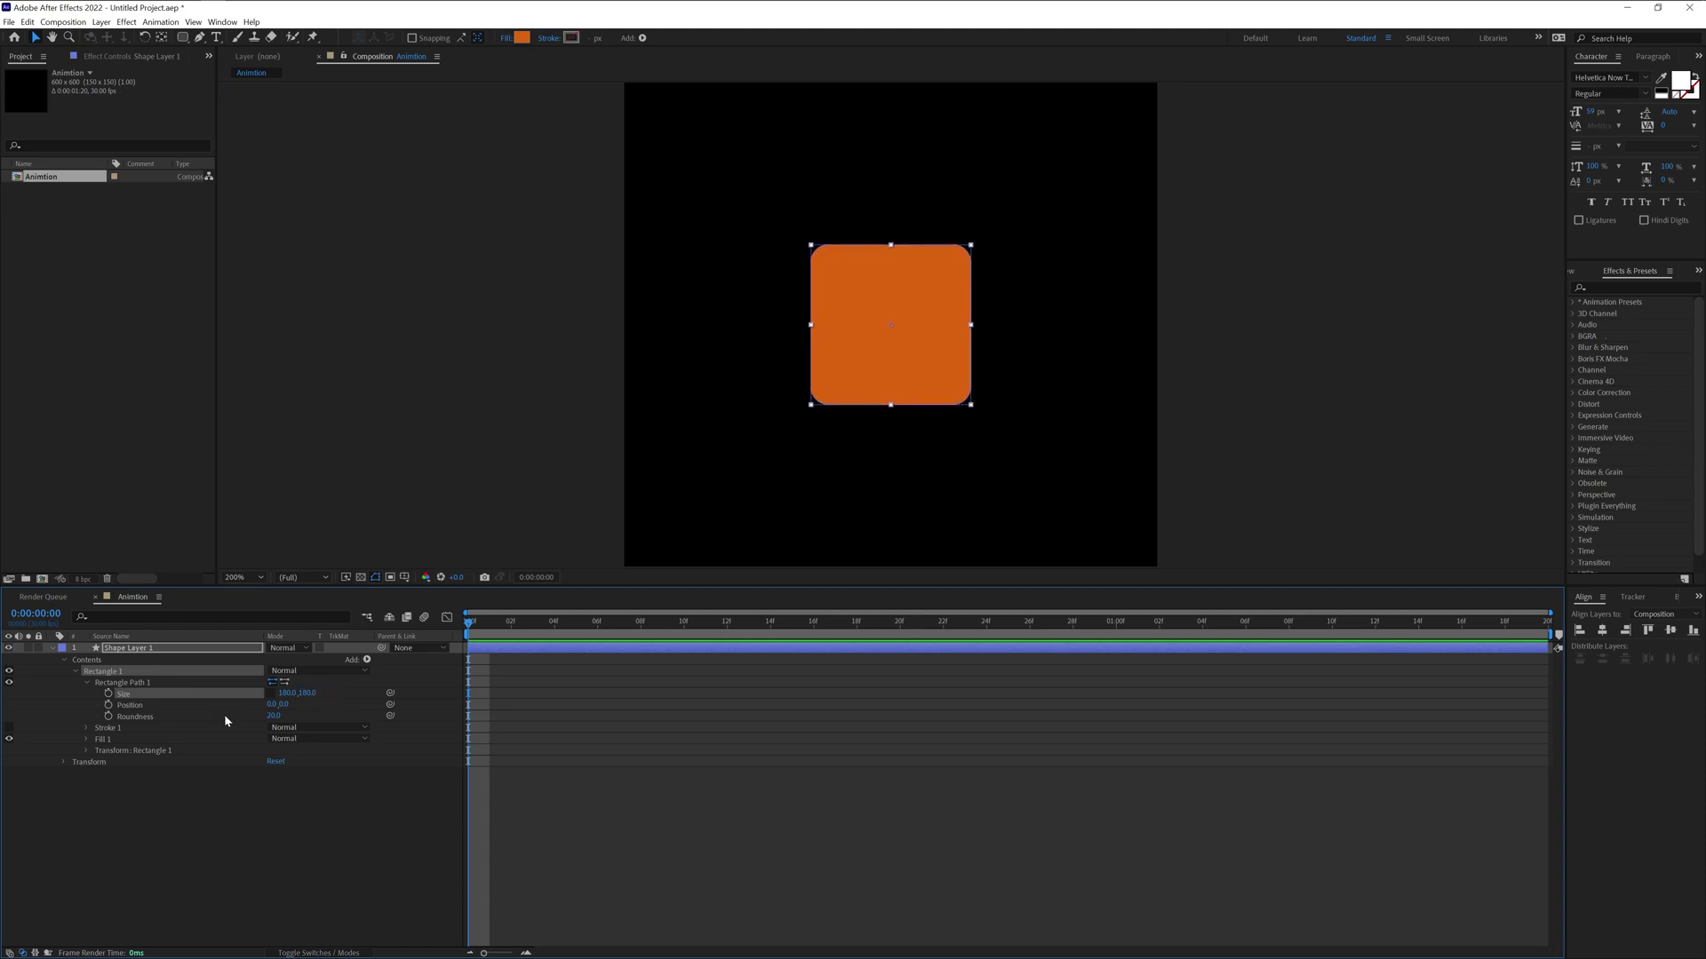
- Raise Roundness to turn the square into a circle and enable the Size stopwatch
{"action": "left_click", "coordinate": [224, 714]}
{"action": "left_click_drag", "start_coordinate": [274, 717], "coordinate": [504, 719]}
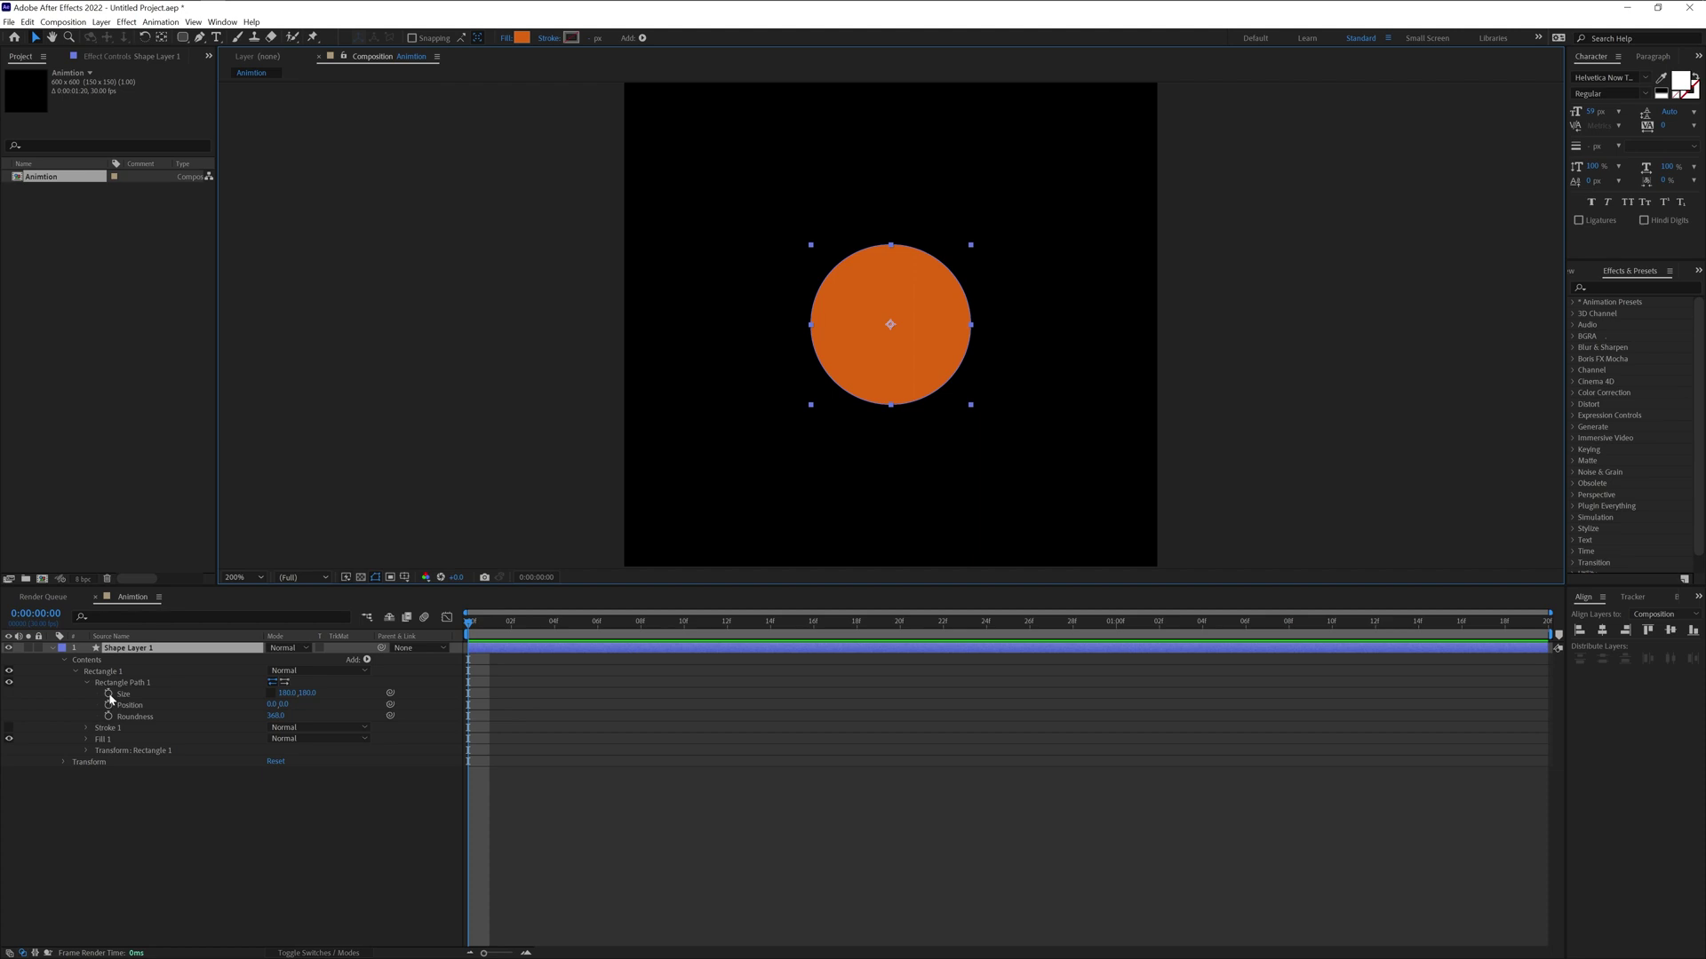
{"action": "left_click", "coordinate": [109, 694]}
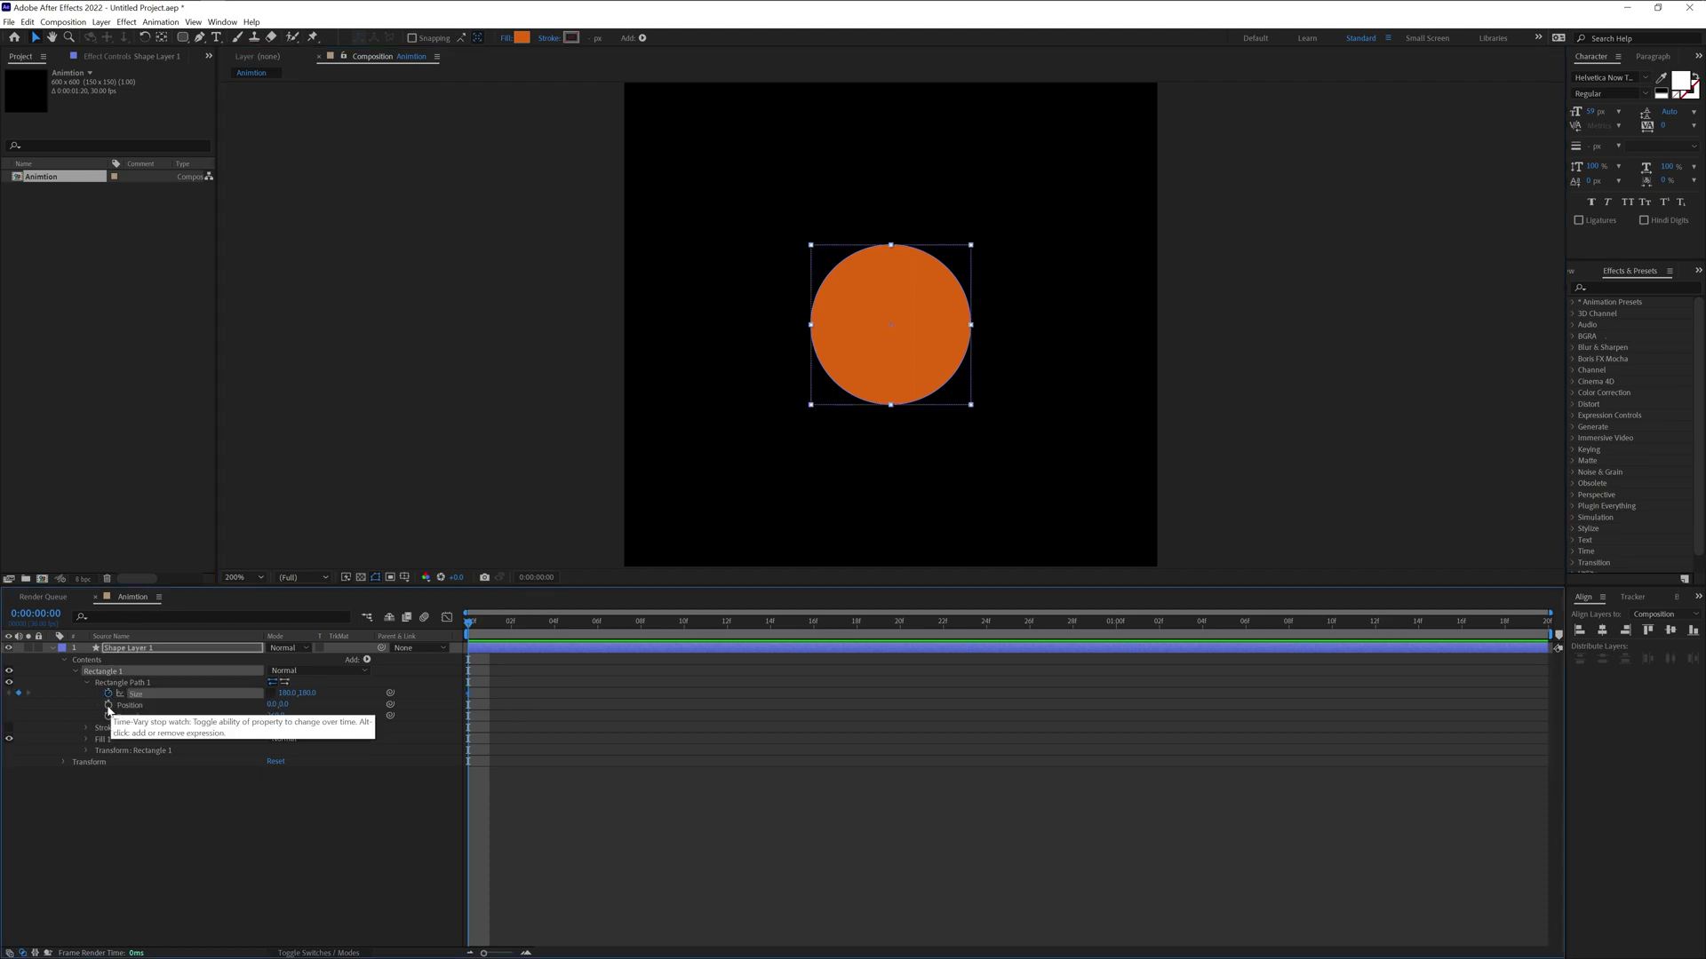
- Keyframe Position, stretch the Size height into a tall pill, and move that keyframe earlier
{"action": "left_click", "coordinate": [108, 706]}
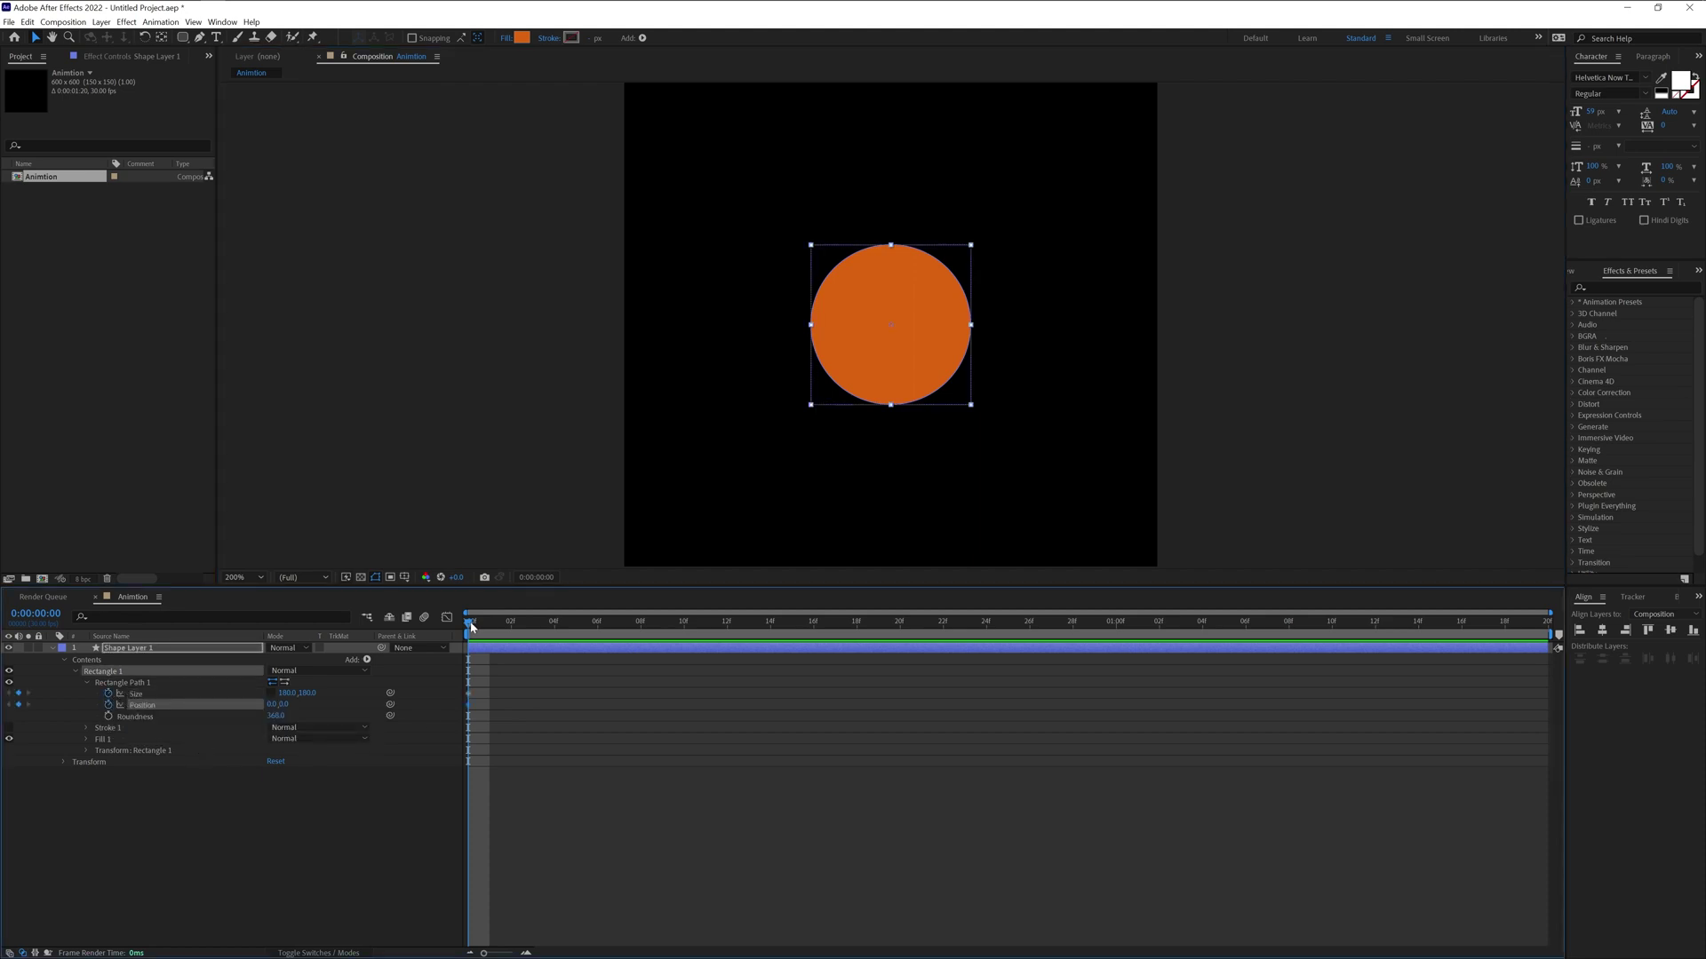
{"action": "left_click_drag", "start_coordinate": [470, 625], "coordinate": [1116, 613]}
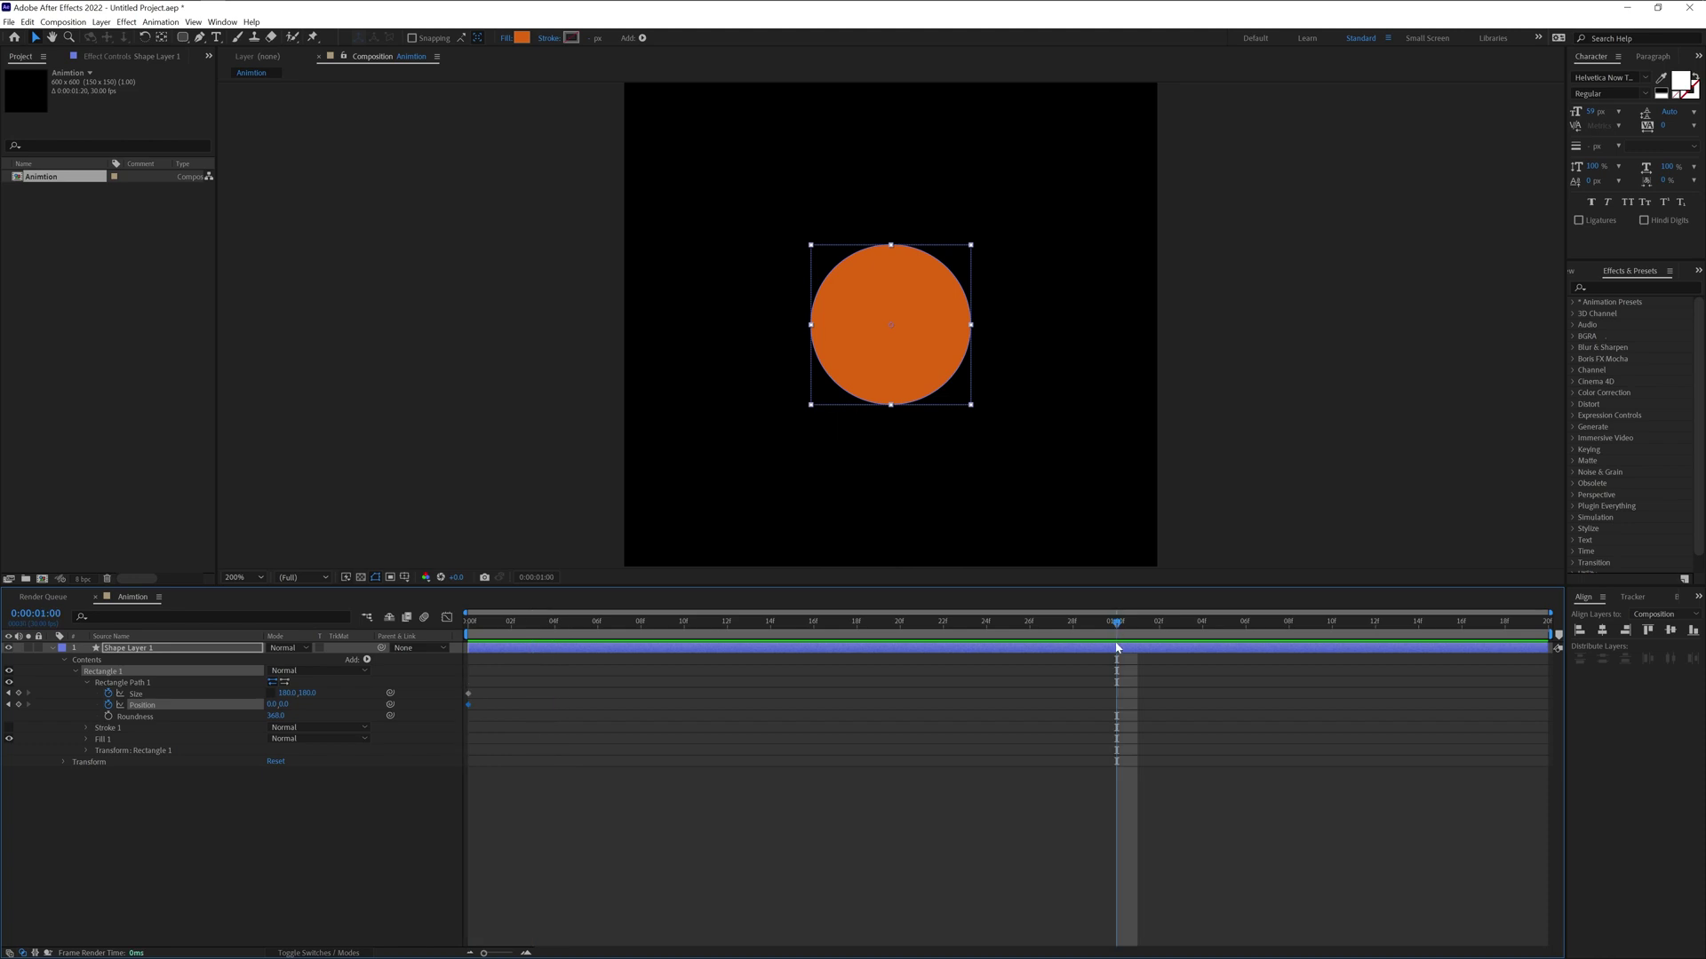
{"action": "left_click_drag", "start_coordinate": [305, 694], "coordinate": [531, 692]}
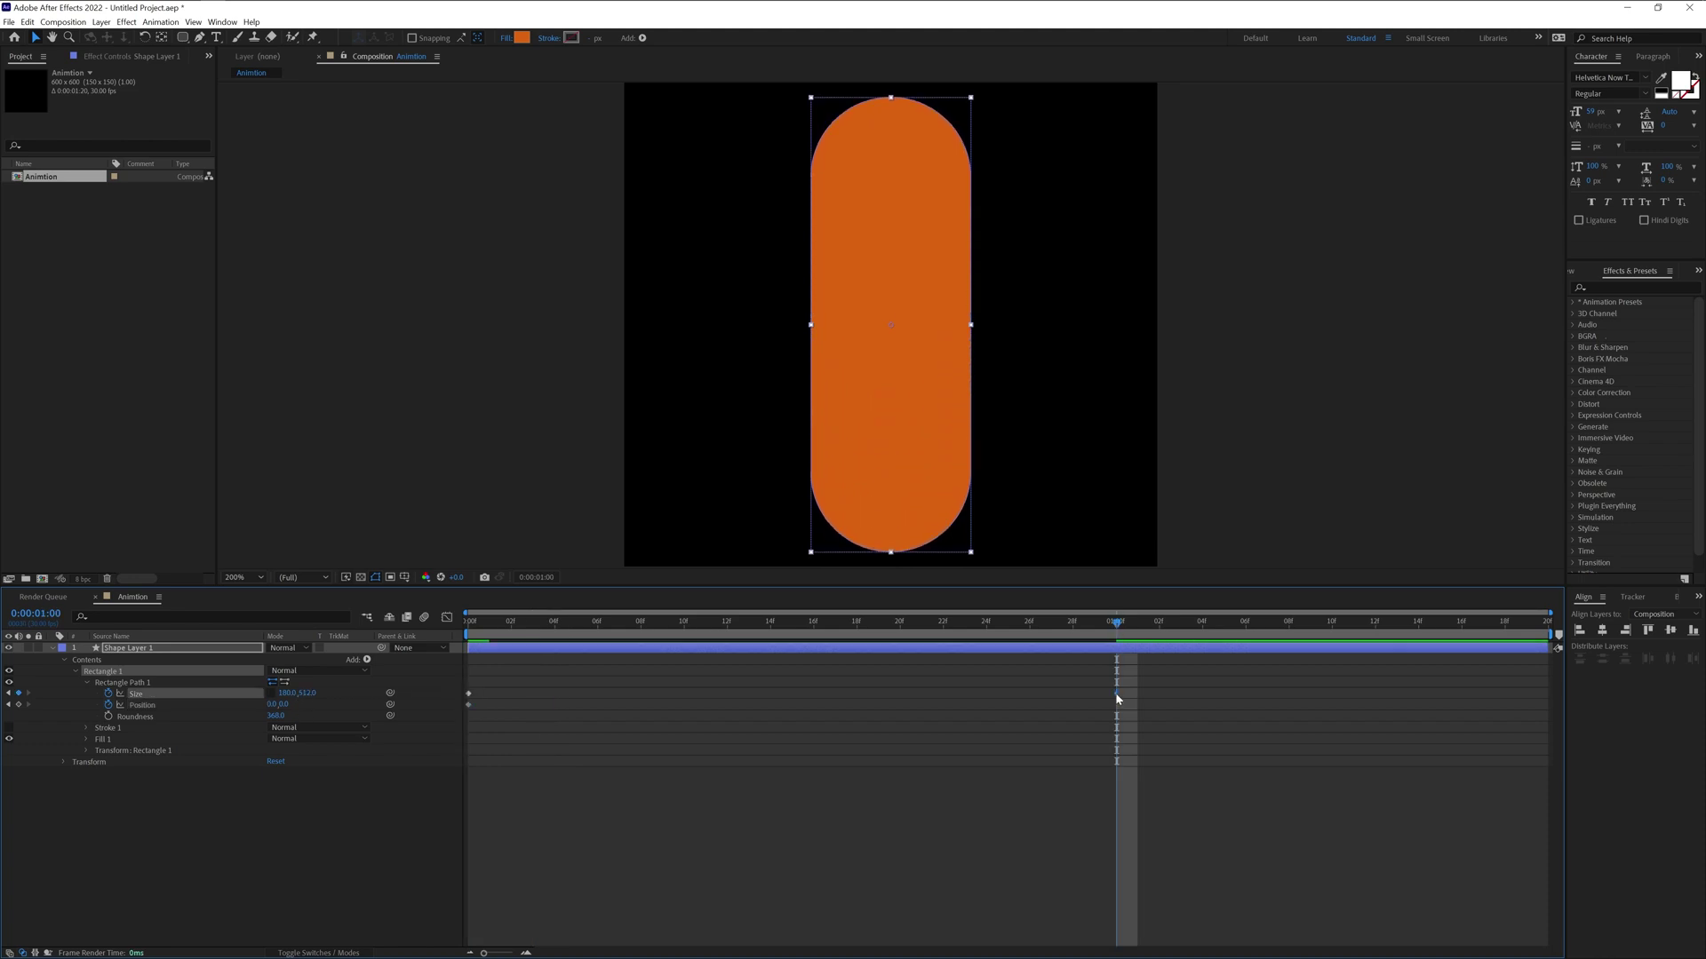
{"action": "left_click_drag", "start_coordinate": [1117, 694], "coordinate": [863, 695]}
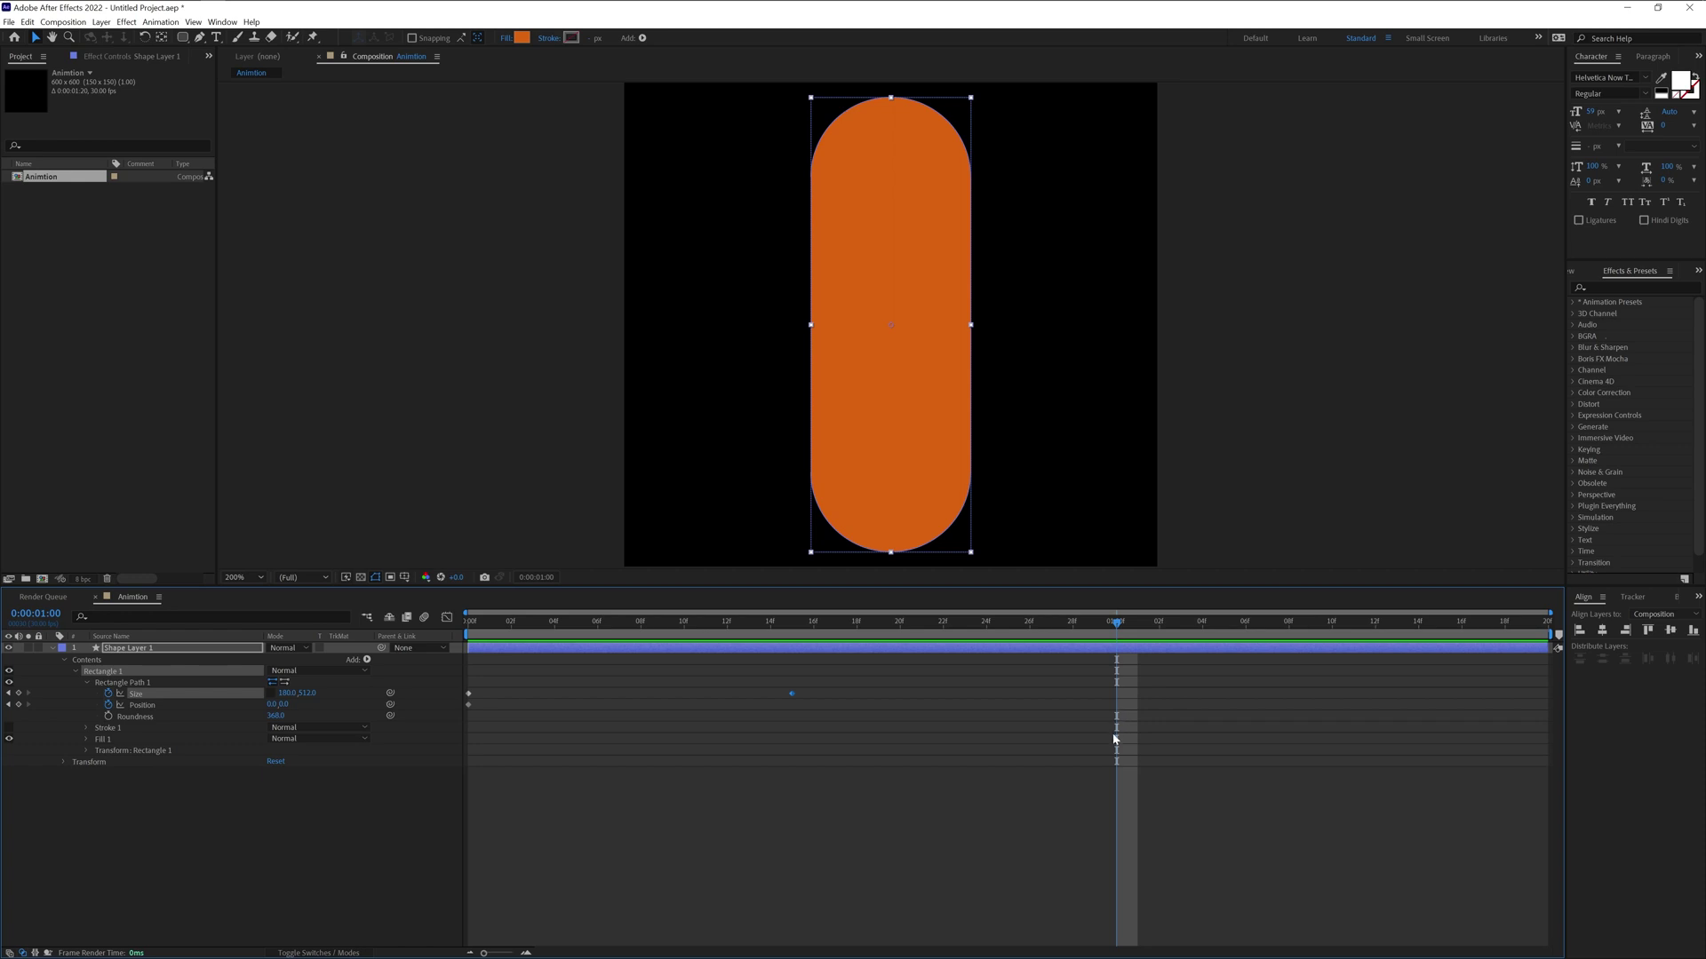
- Set Size back to 180 × 180 at one second and check the pill shape
{"action": "left_click", "coordinate": [286, 693]}
{"action": "left_click", "coordinate": [333, 695]}
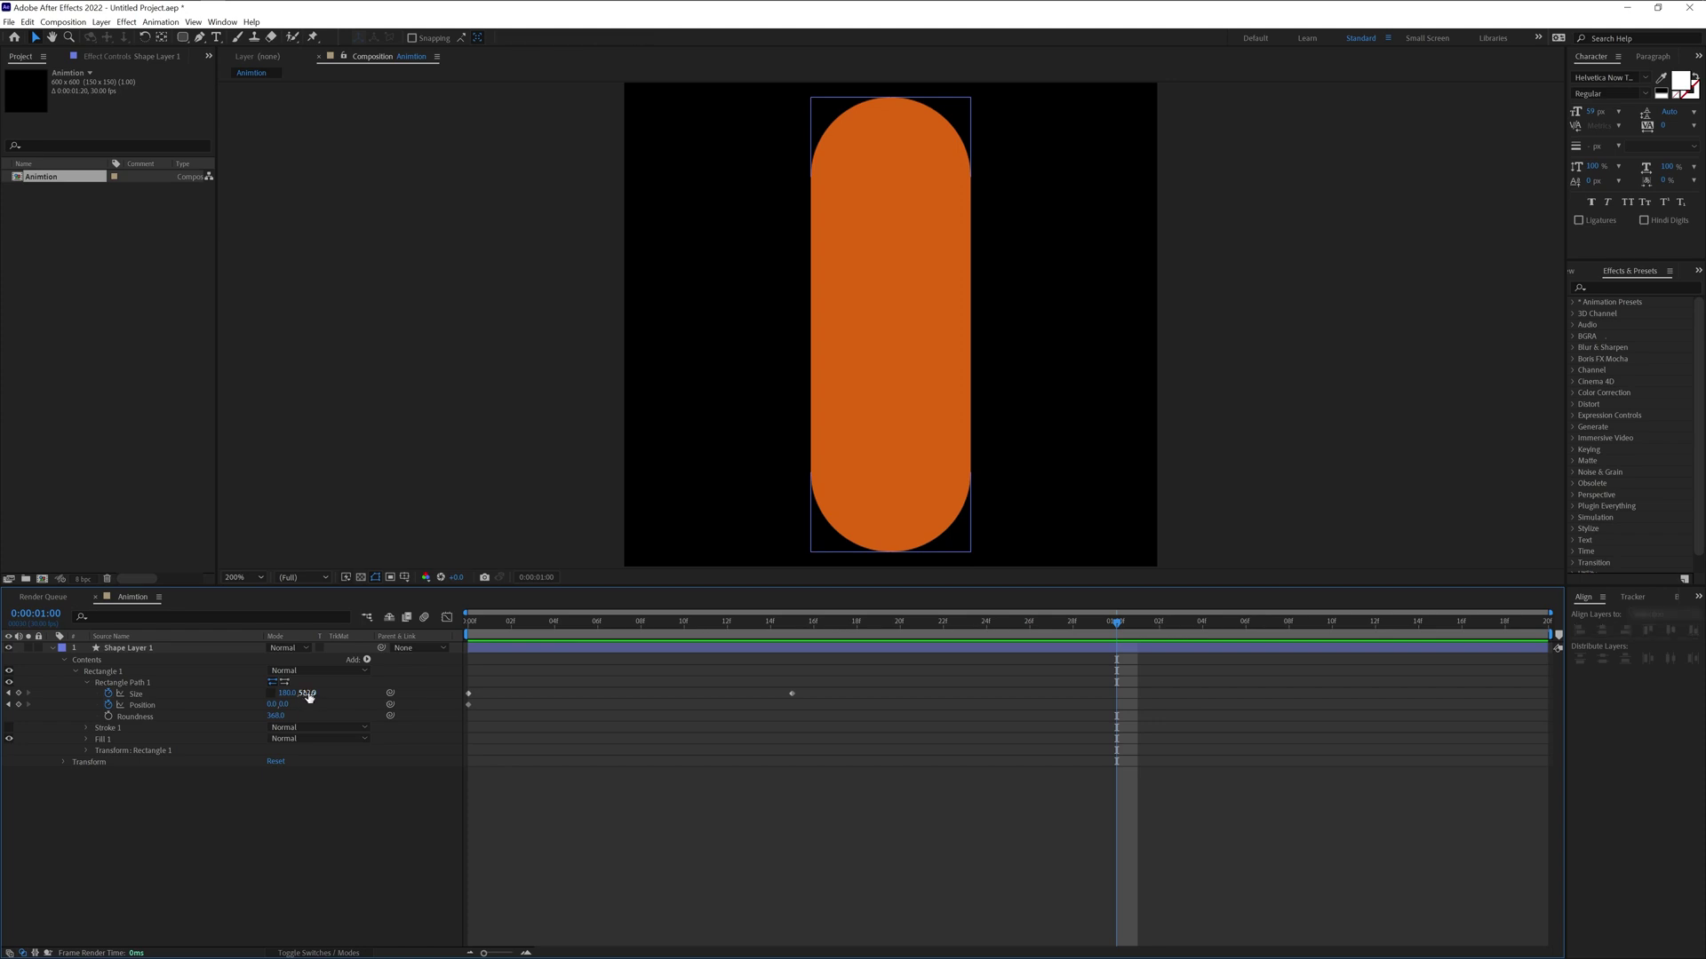
{"action": "left_click", "coordinate": [307, 694]}
{"action": "type", "text": "180"}
{"action": "key", "text": "Return"}
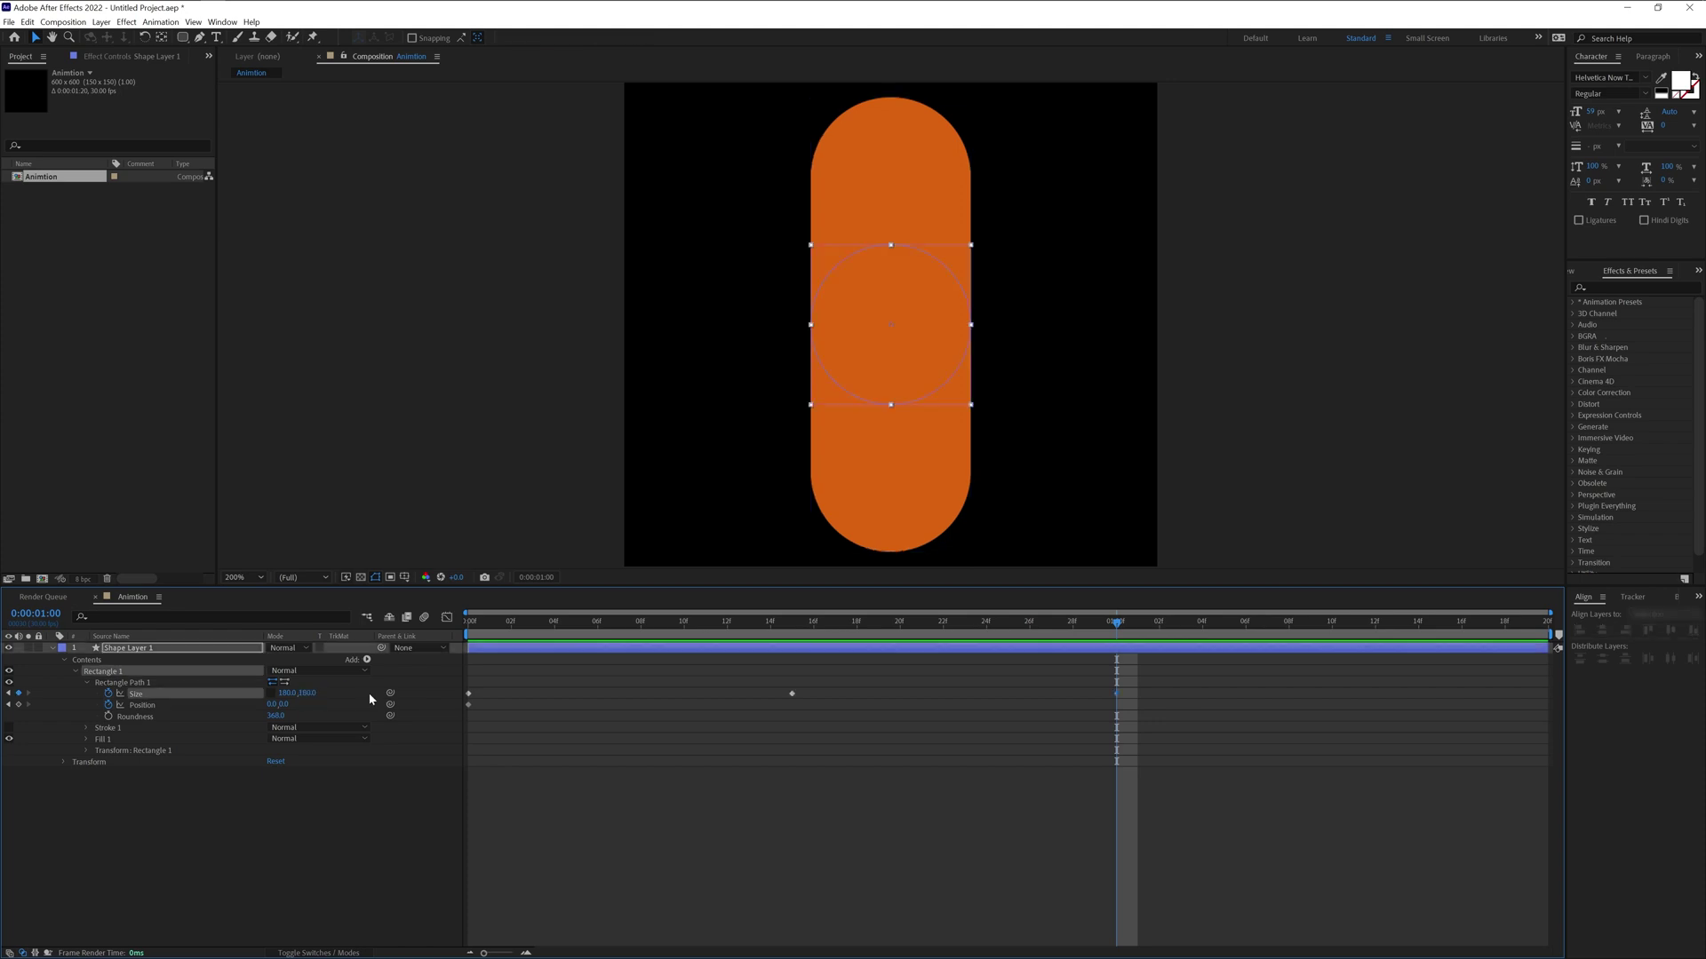
{"action": "left_click", "coordinate": [940, 734]}
{"action": "left_click_drag", "start_coordinate": [1117, 622], "coordinate": [1113, 681]}
- Raise the circle's Position Y to about -176 at one second and adjust the capsule's midway position
{"action": "left_click", "coordinate": [1113, 683]}
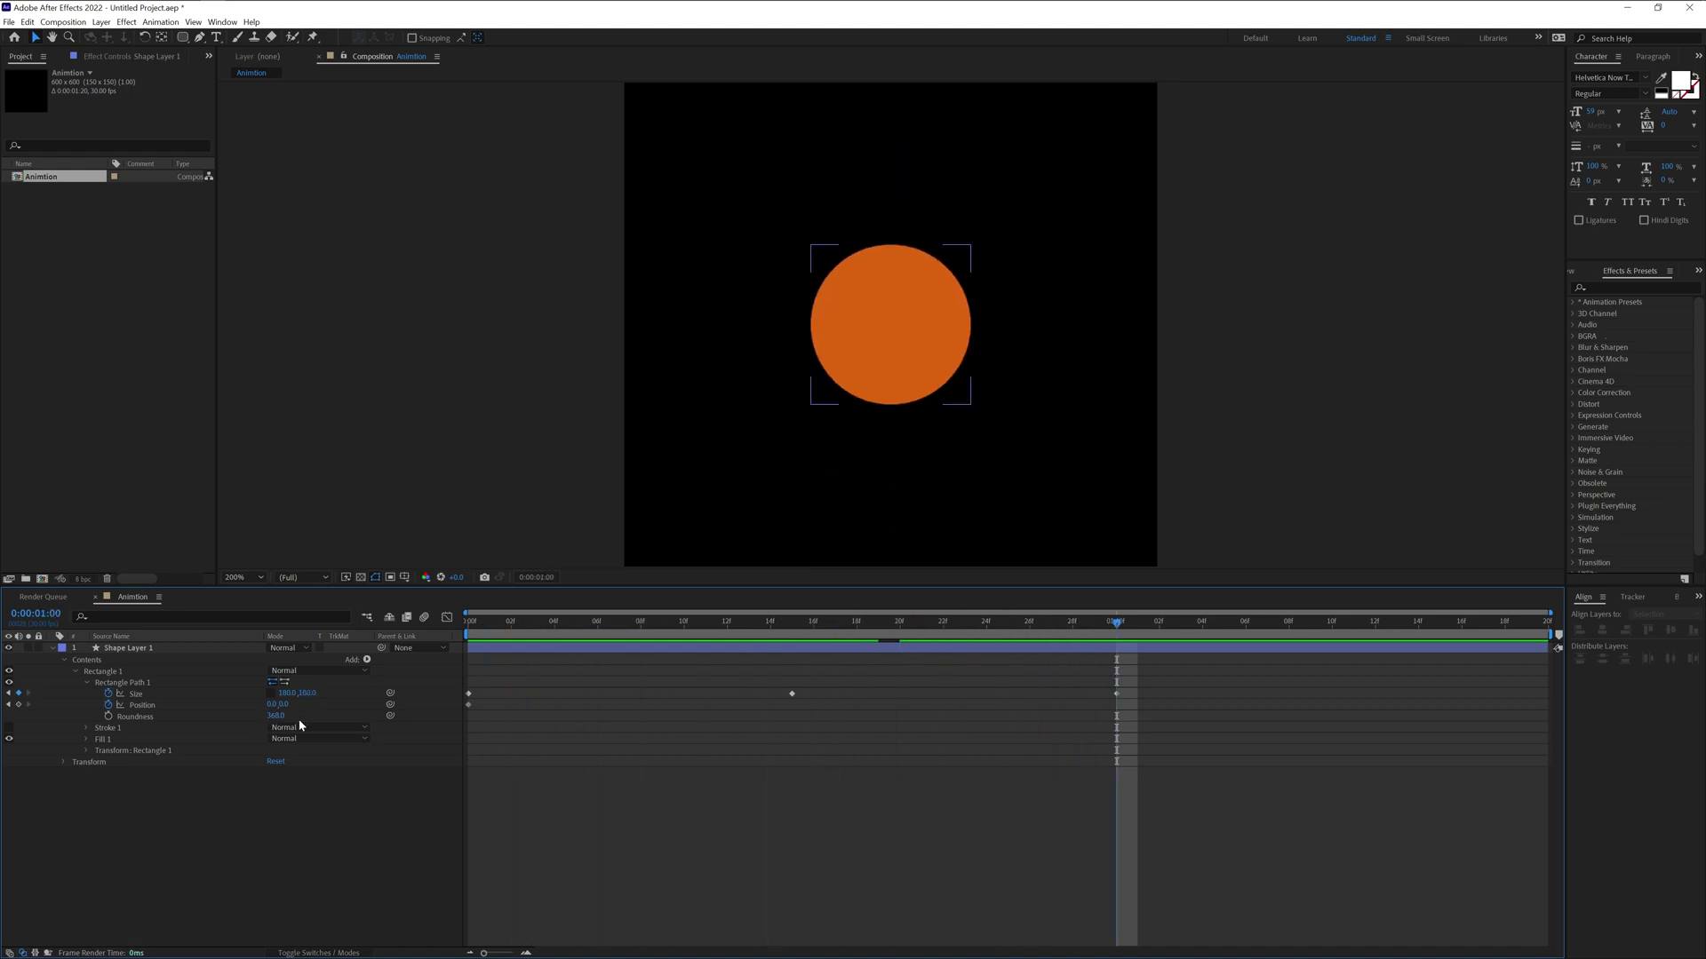
{"action": "left_click_drag", "start_coordinate": [283, 705], "coordinate": [176, 699]}
{"action": "left_click_drag", "start_coordinate": [1117, 622], "coordinate": [800, 624]}
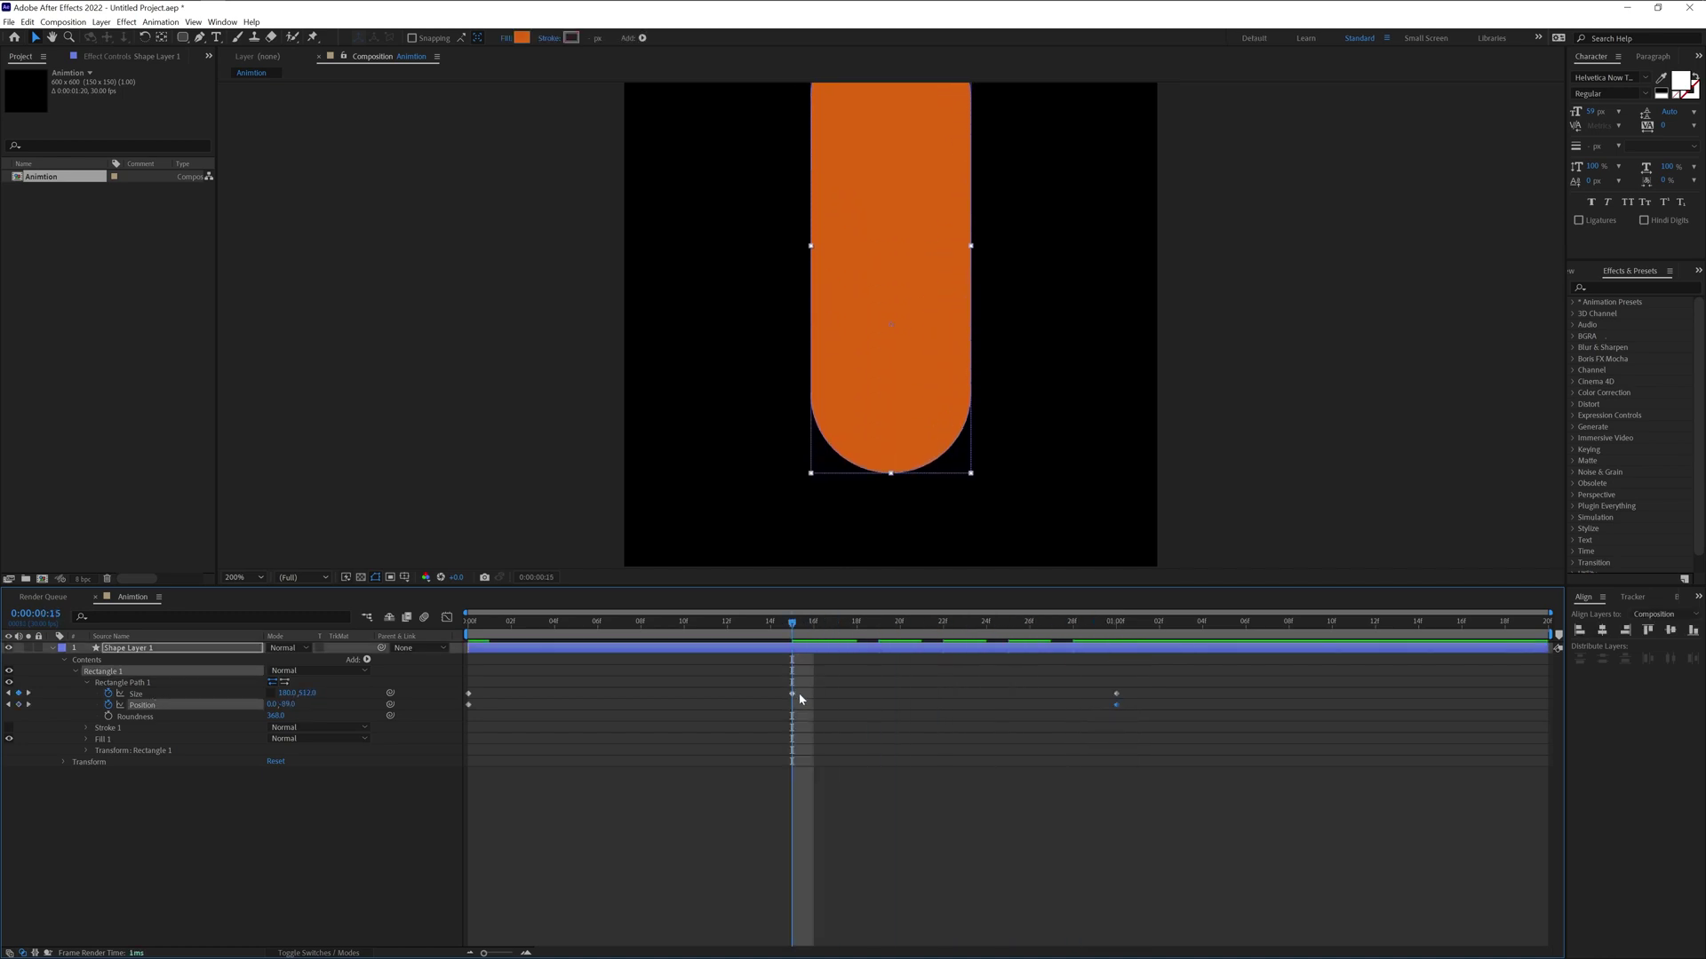
{"action": "left_click_drag", "start_coordinate": [915, 311], "coordinate": [918, 343]}
{"action": "key", "text": "."}
{"action": "left_click_drag", "start_coordinate": [792, 679], "coordinate": [1094, 679]}
{"action": "key", "text": "Home"}
- Apply Easy Ease to the Size and Position keyframes at one second and preview
{"action": "left_click_drag", "start_coordinate": [528, 658], "coordinate": [454, 724]}
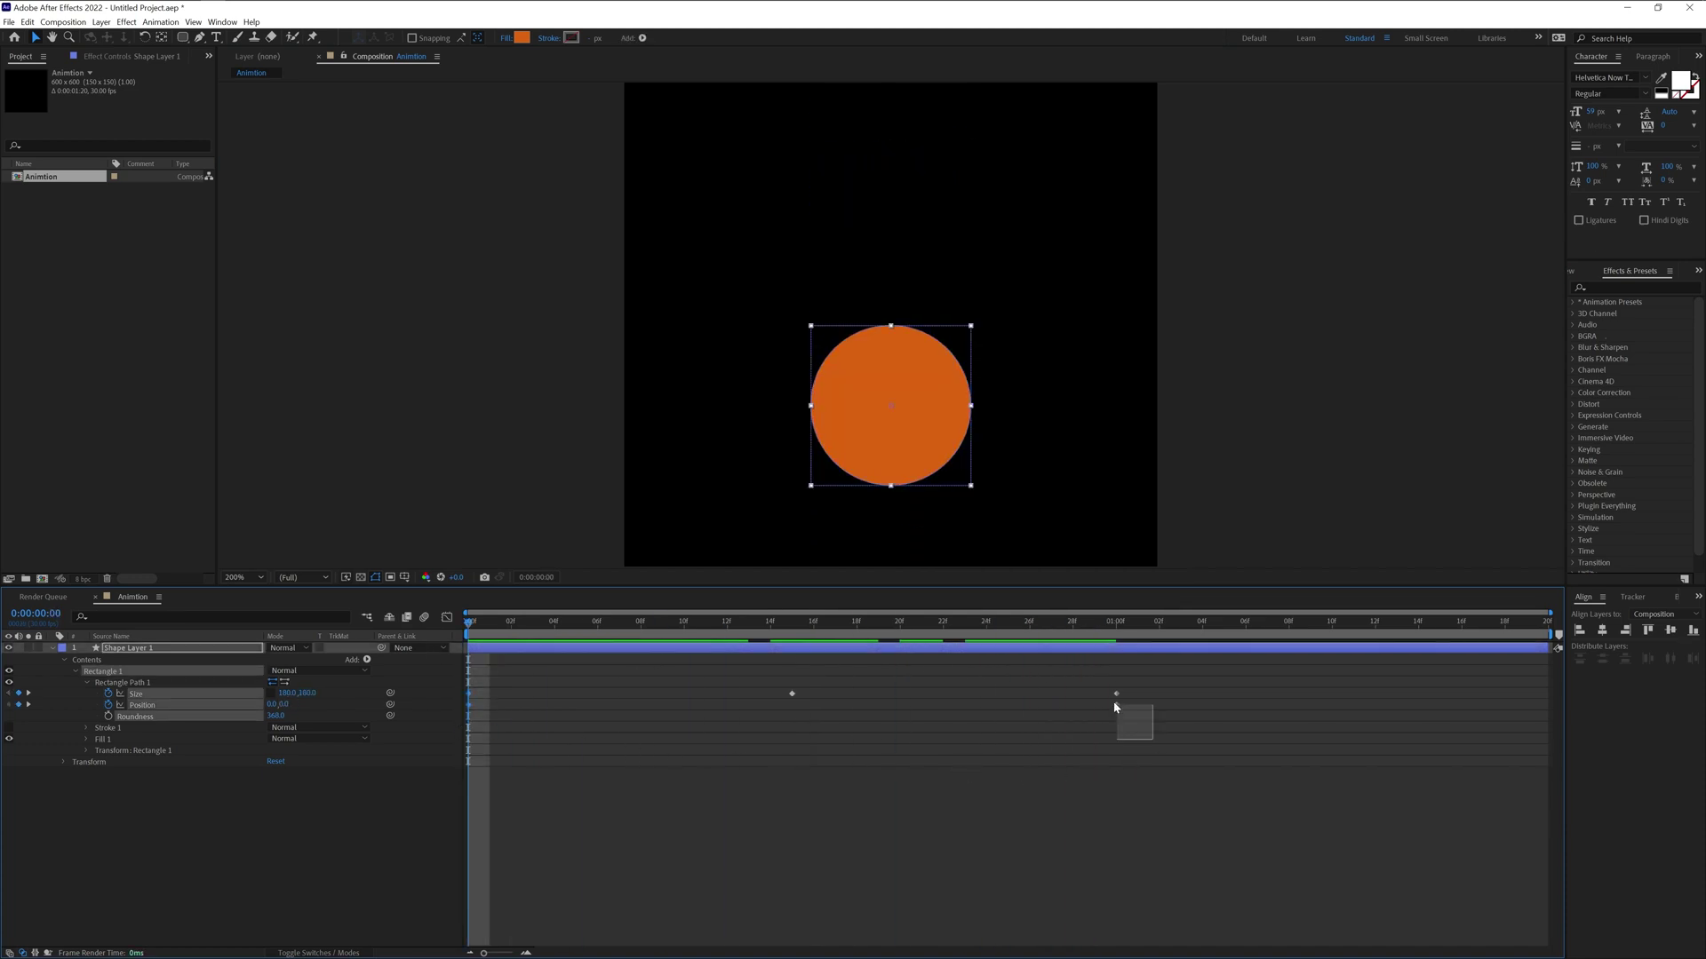
{"action": "left_click_drag", "start_coordinate": [1115, 707], "coordinate": [1094, 681]}
{"action": "right_click", "coordinate": [1118, 693]}
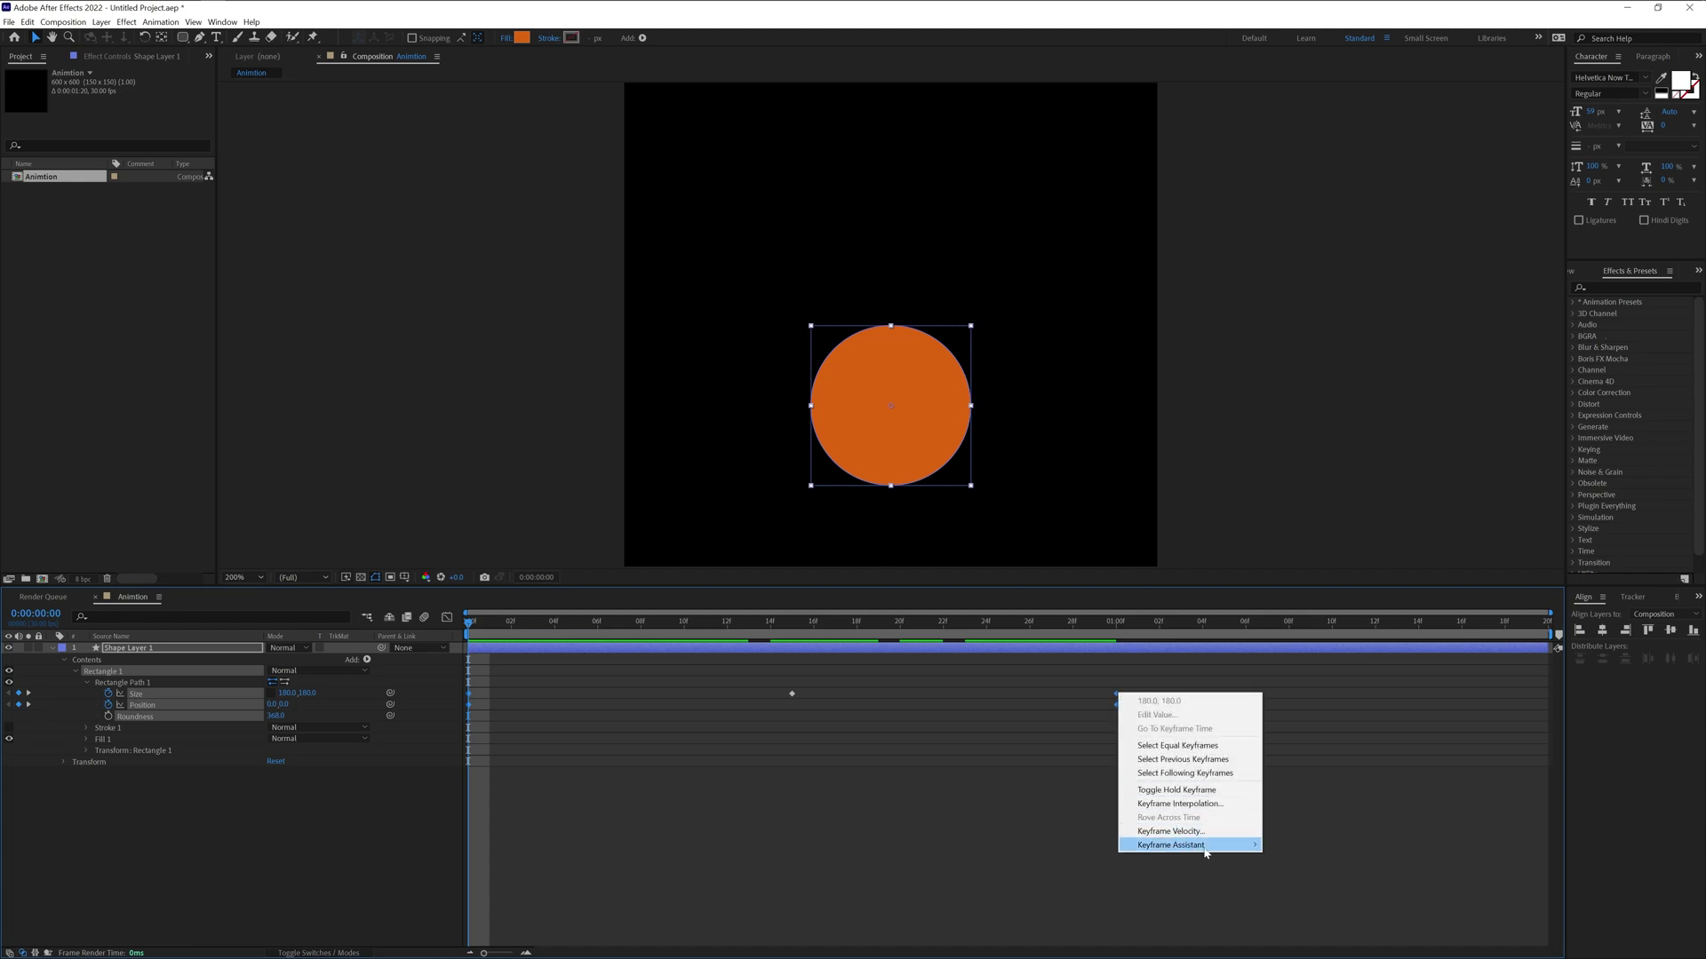
{"action": "mouse_move", "coordinate": [1206, 851]}
{"action": "left_click", "coordinate": [1307, 766]}
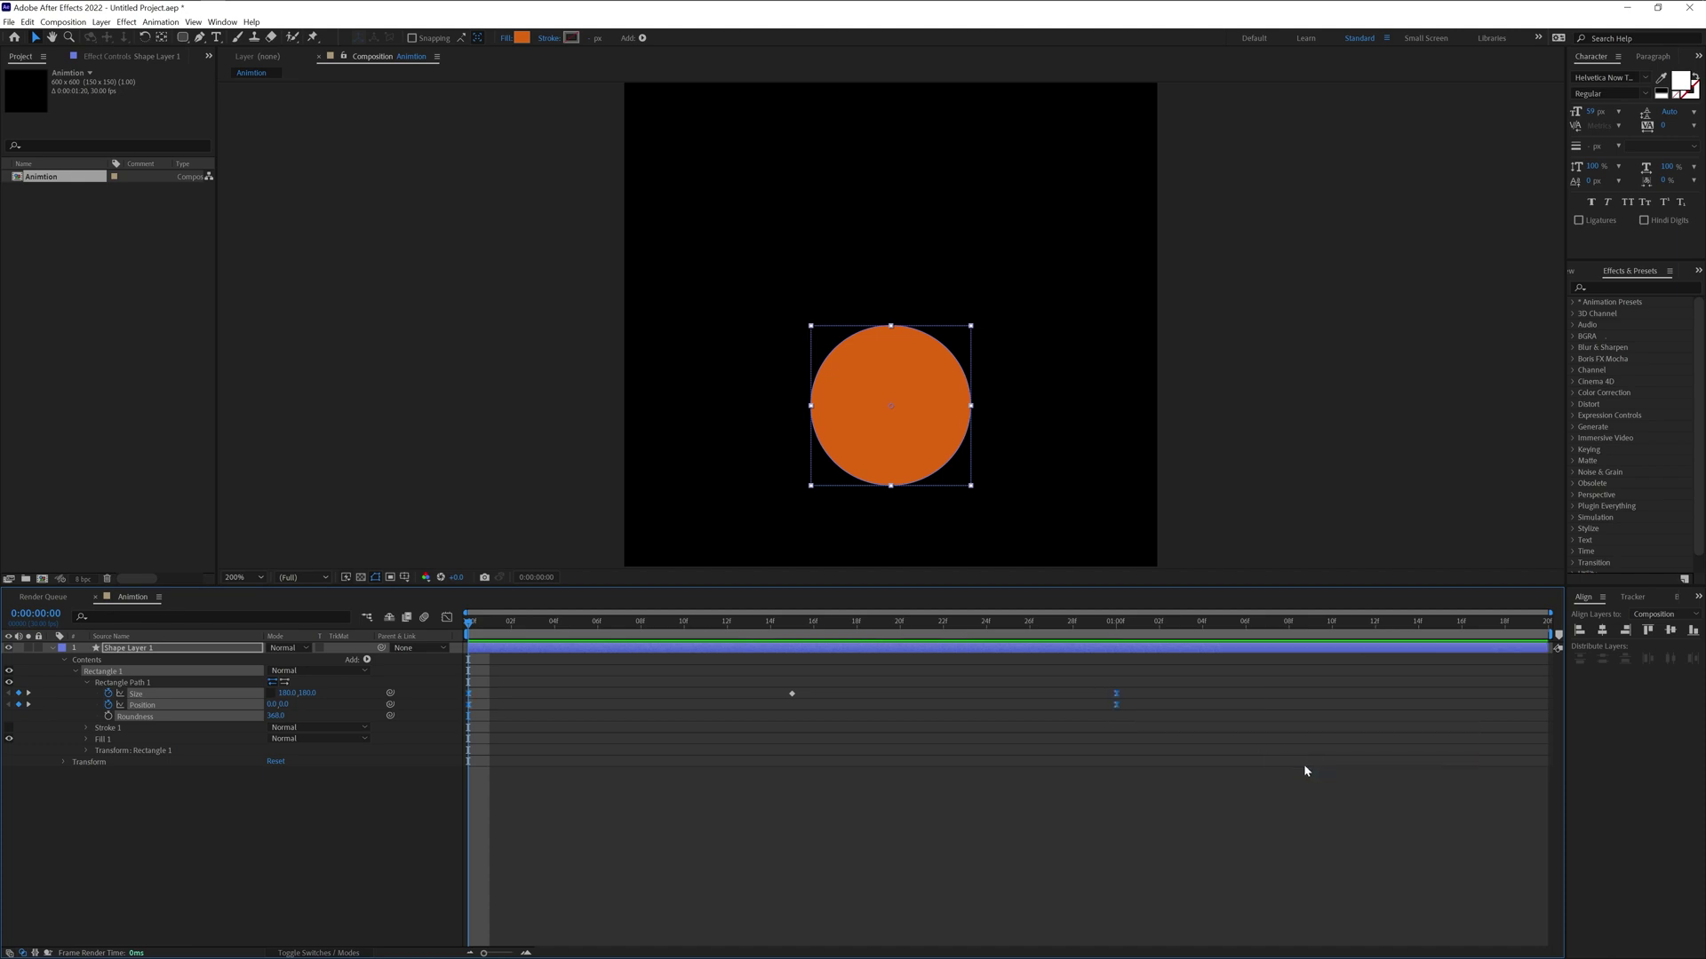
{"action": "key", "text": "space"}
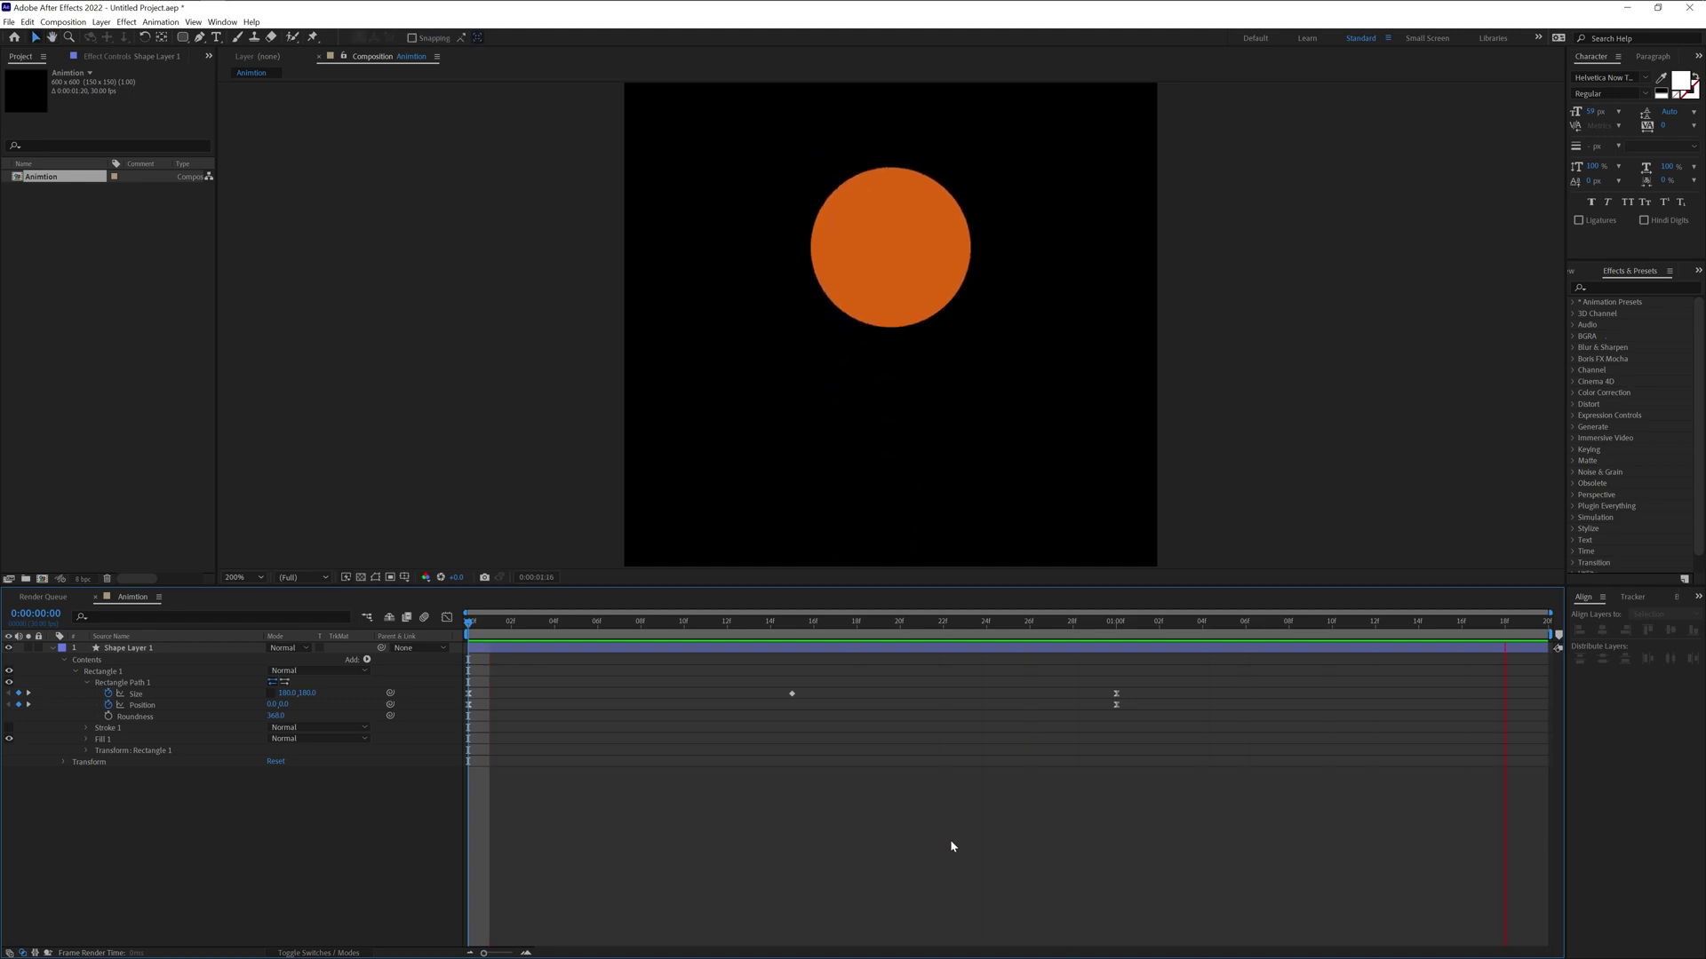
{"action": "left_click", "coordinate": [620, 545]}
{"action": "left_click", "coordinate": [959, 251]}
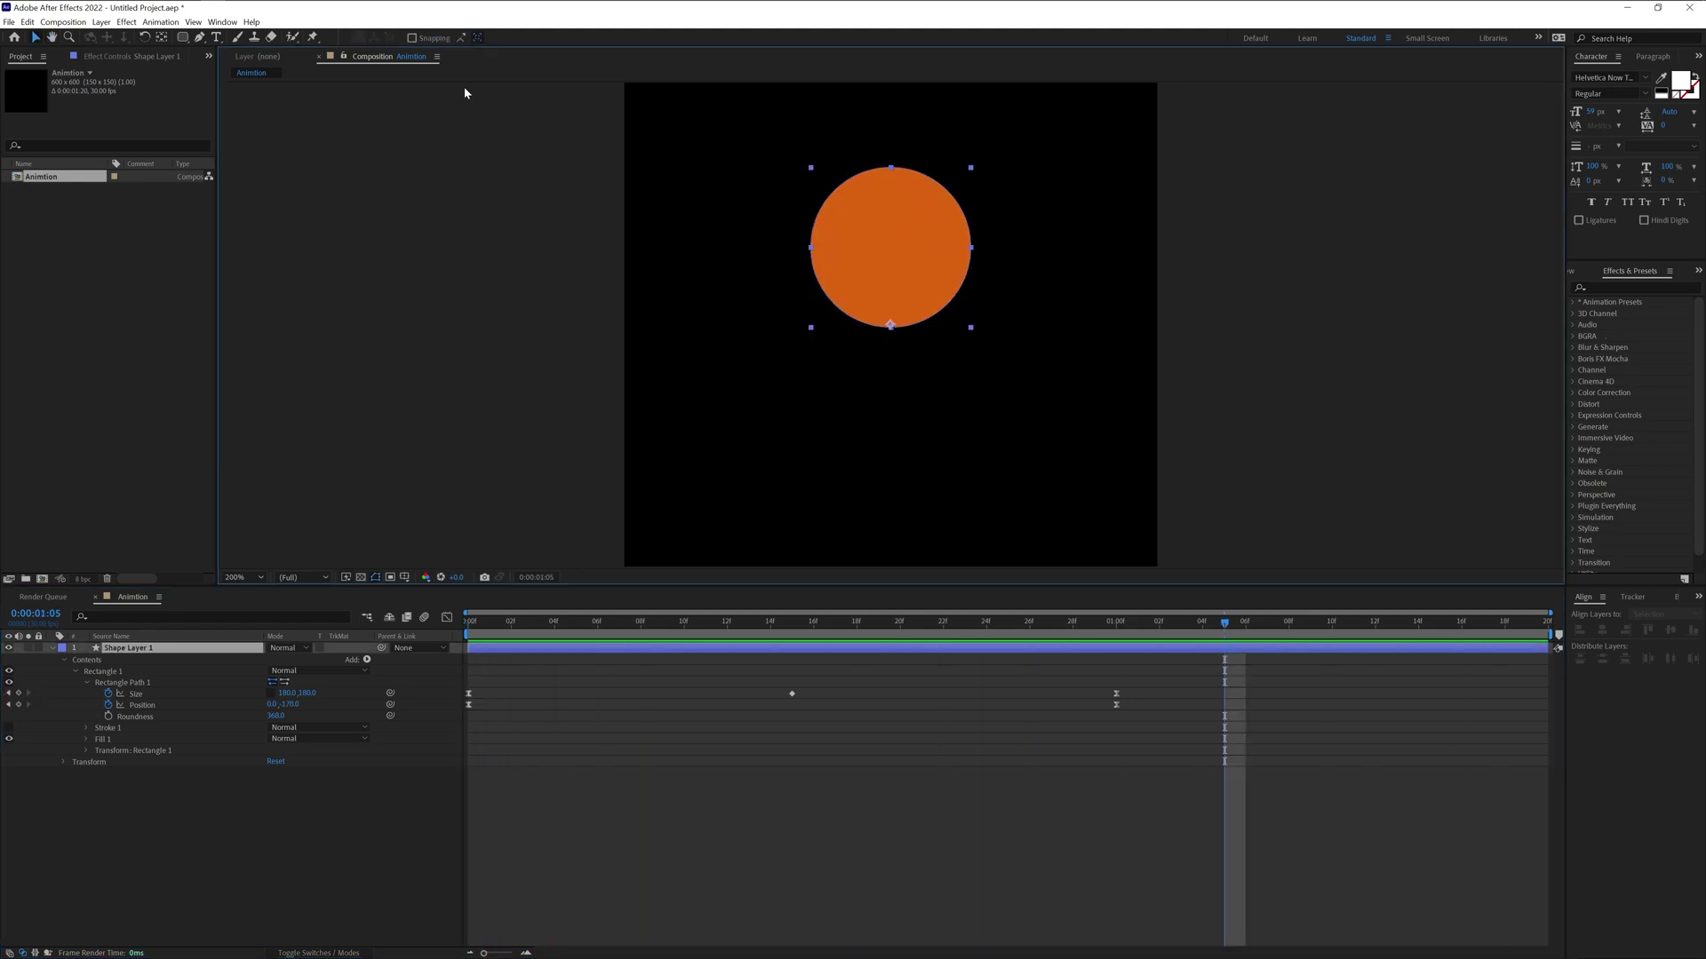
- Change the pill's fill colour to purple
{"action": "left_click", "coordinate": [522, 38]}
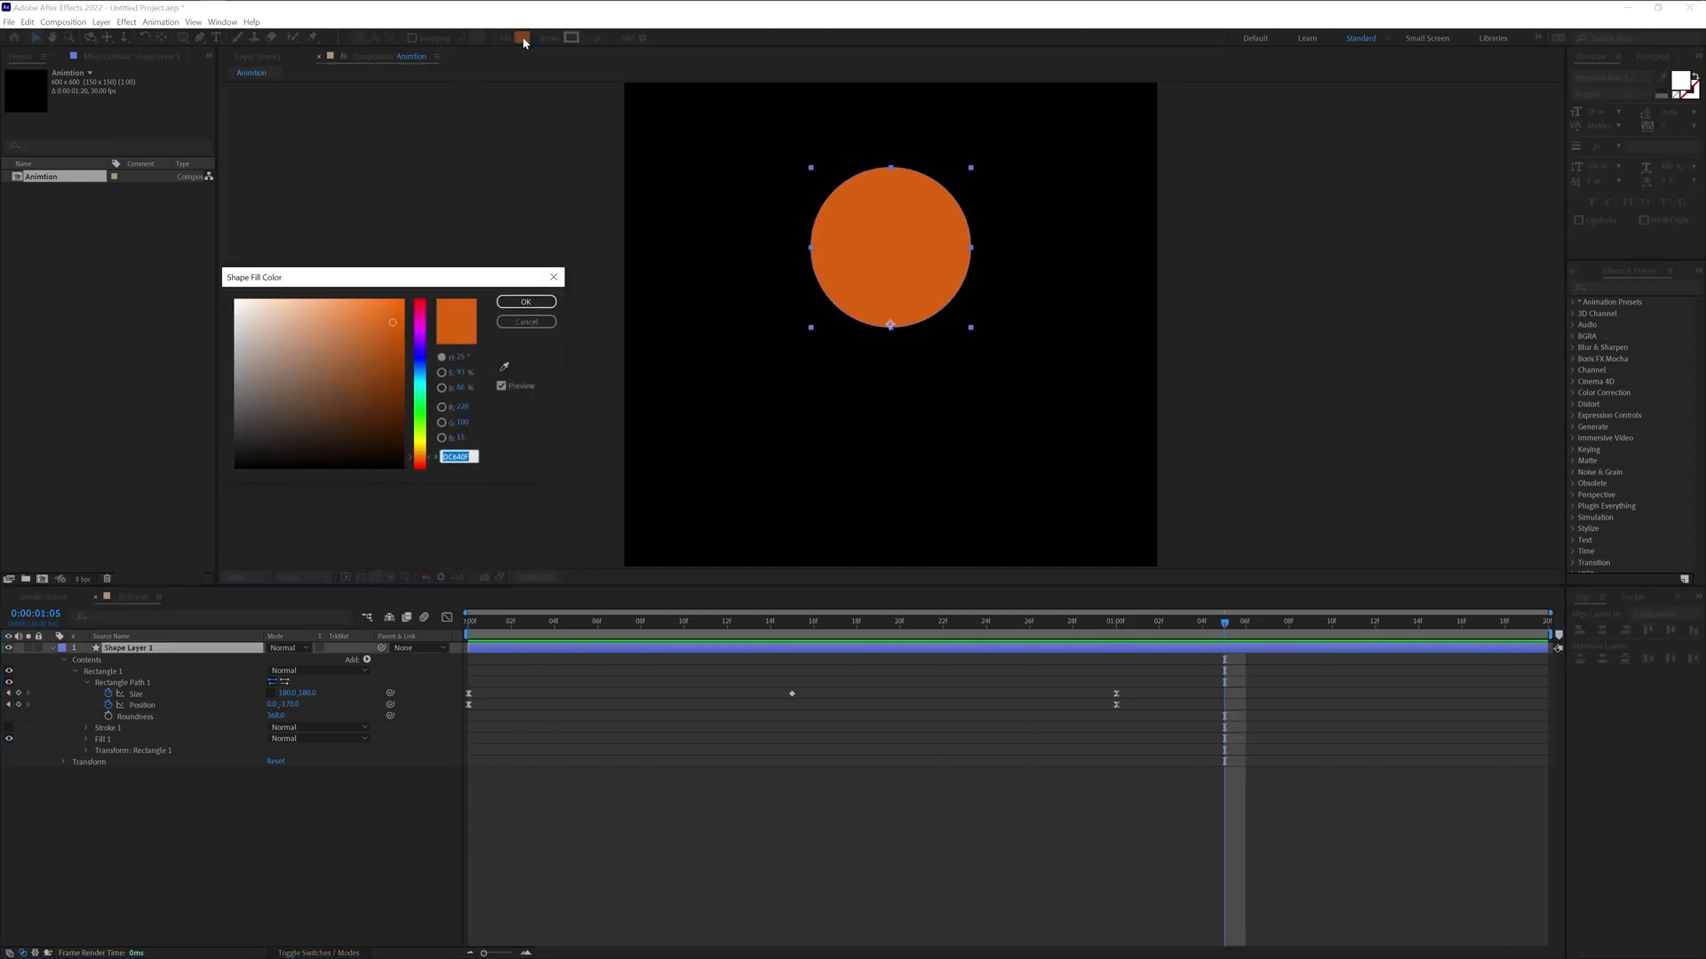
{"action": "left_click", "coordinate": [423, 348]}
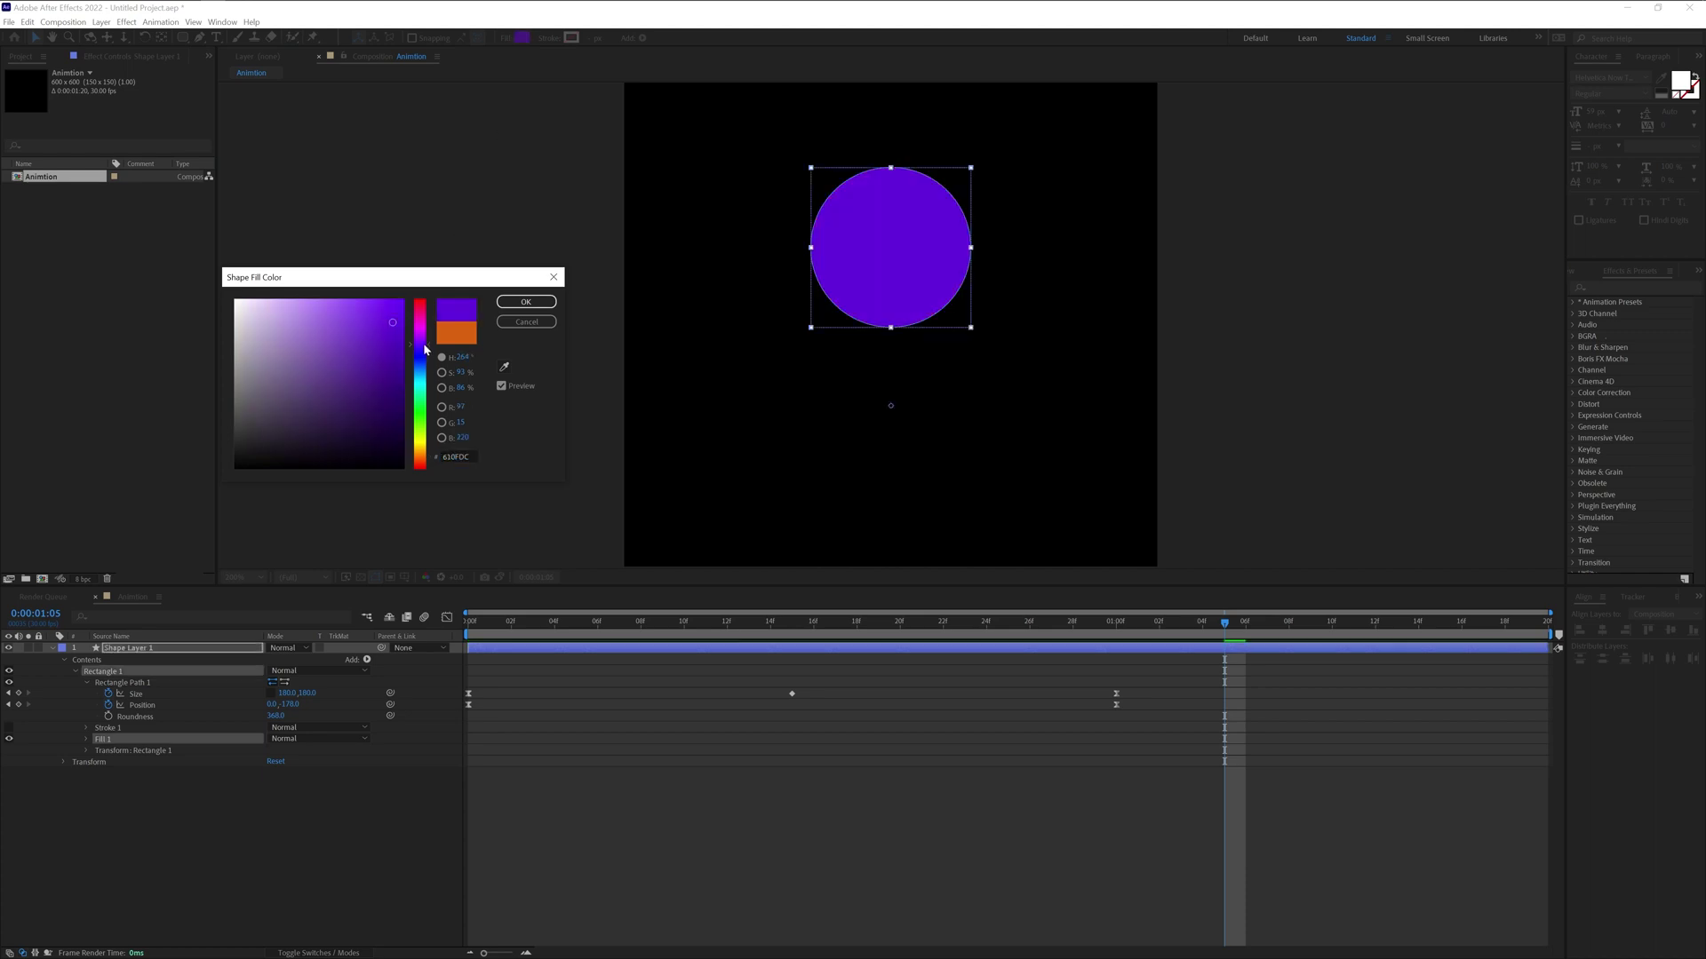
{"action": "left_click", "coordinate": [525, 301]}
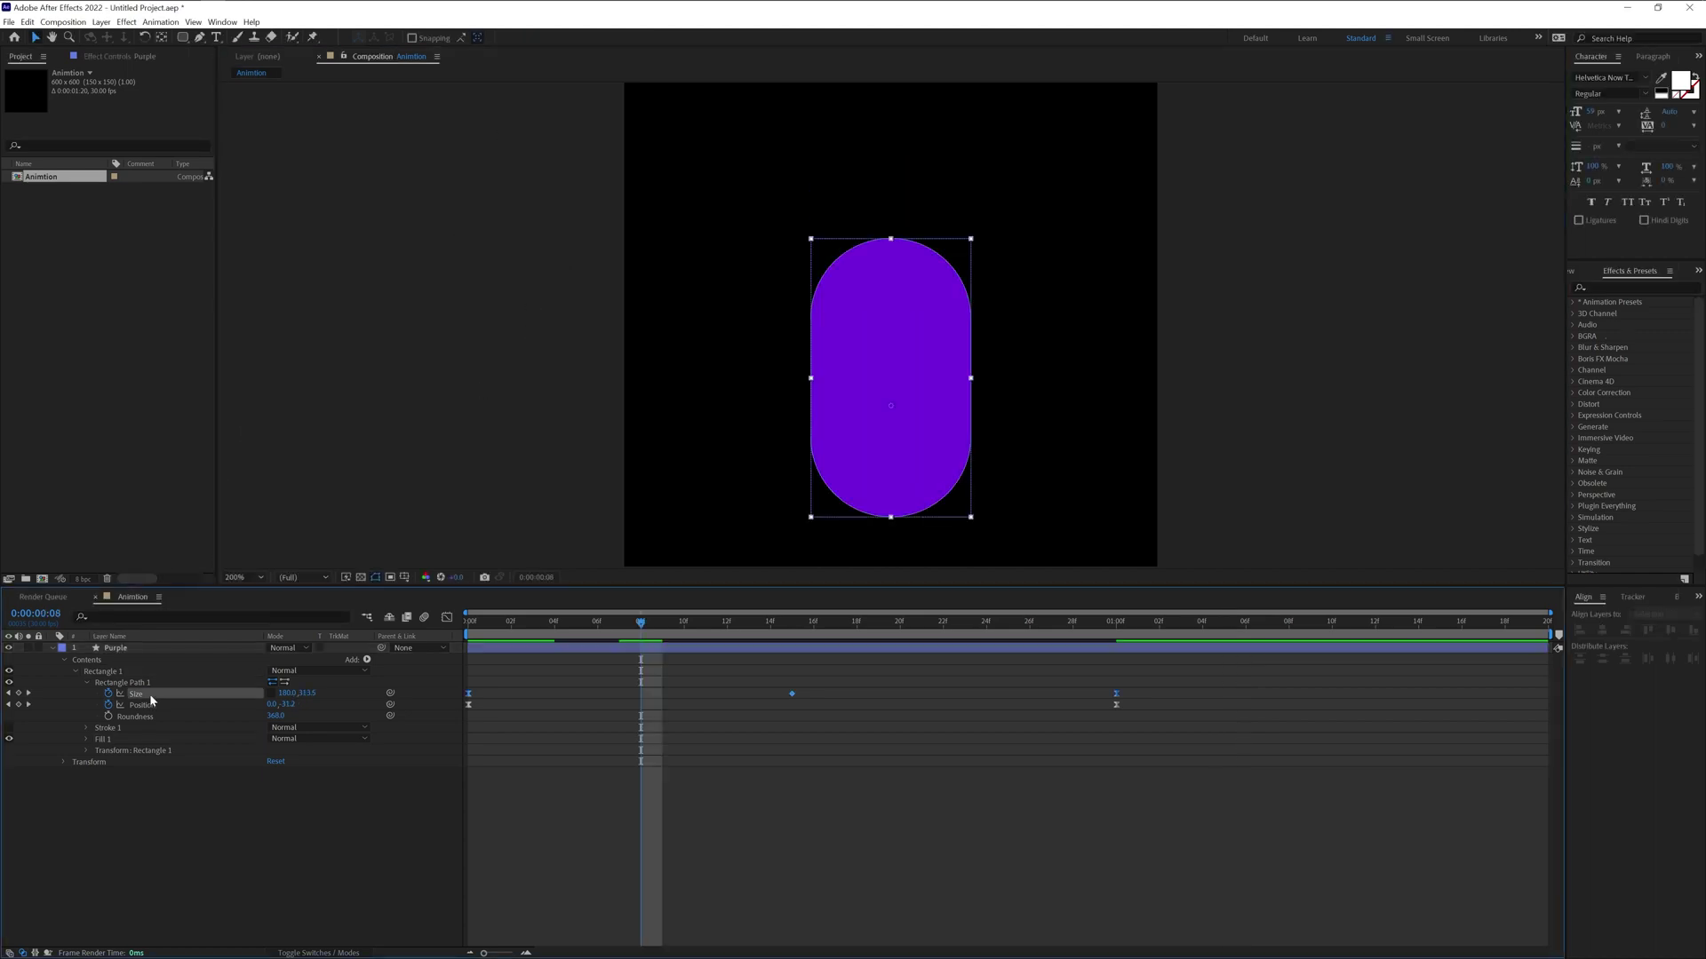
- Set Size to 0 × 0 at 0:00:01:08 so the pill vanishes, and preview
{"action": "left_click", "coordinate": [150, 695]}
{"action": "left_click_drag", "start_coordinate": [640, 622], "coordinate": [1287, 653]}
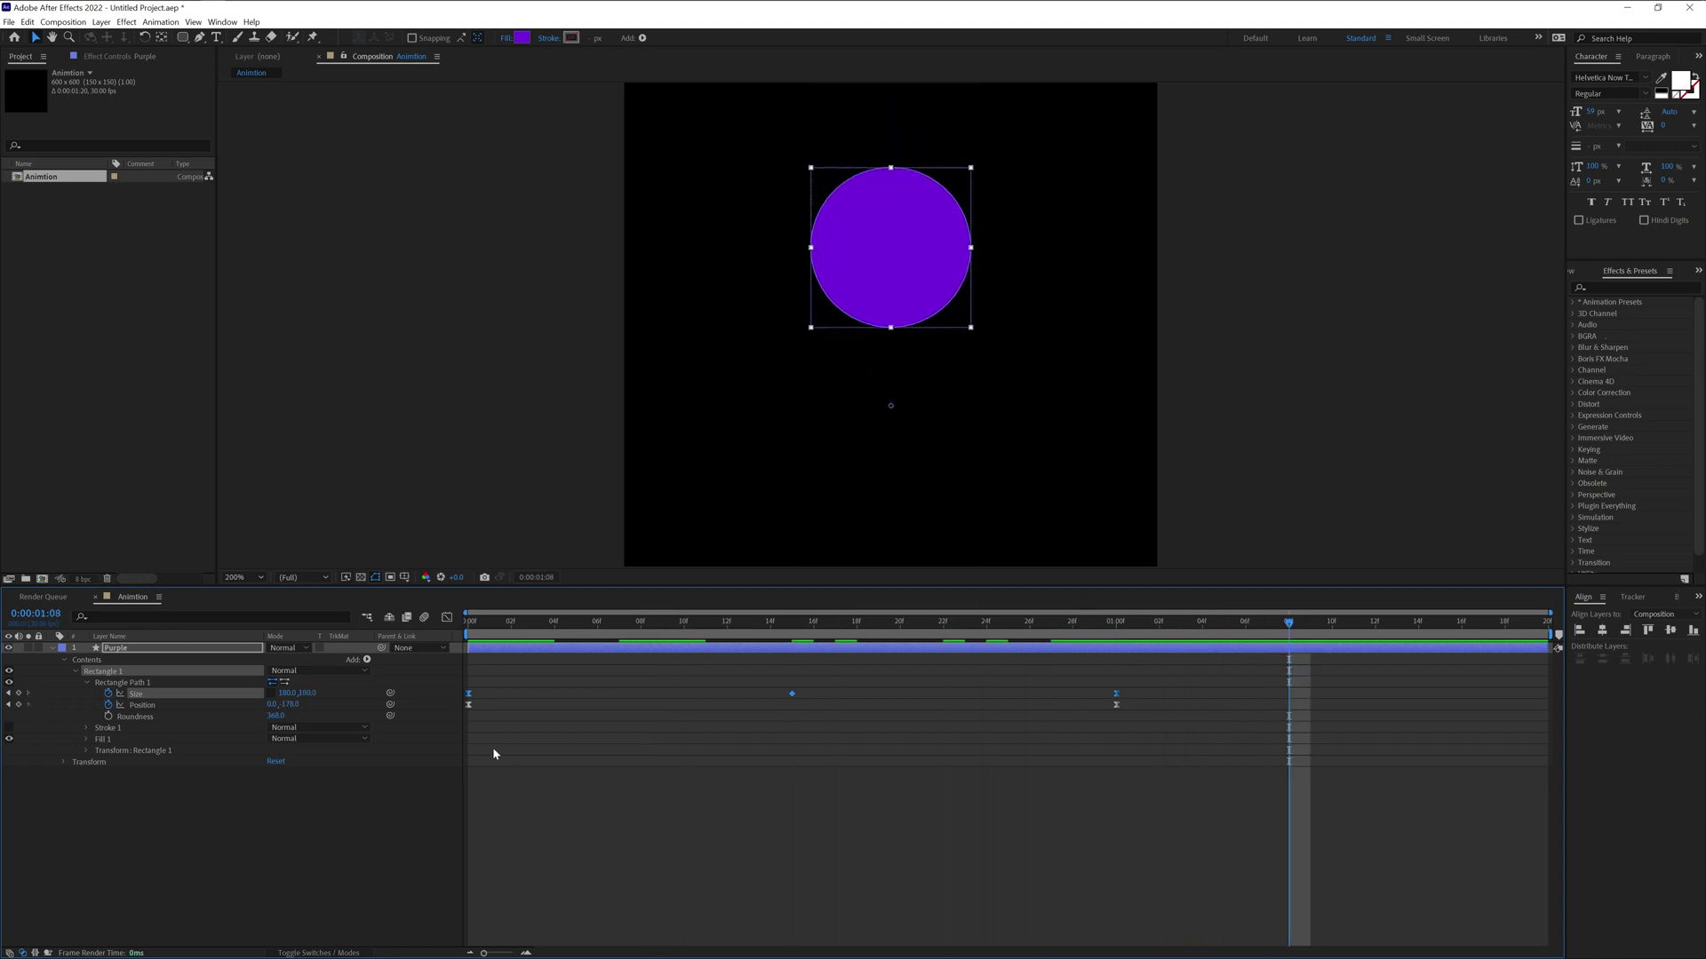
{"action": "left_click", "coordinate": [286, 693]}
{"action": "type", "text": "0"}
{"action": "key", "text": "Tab"}
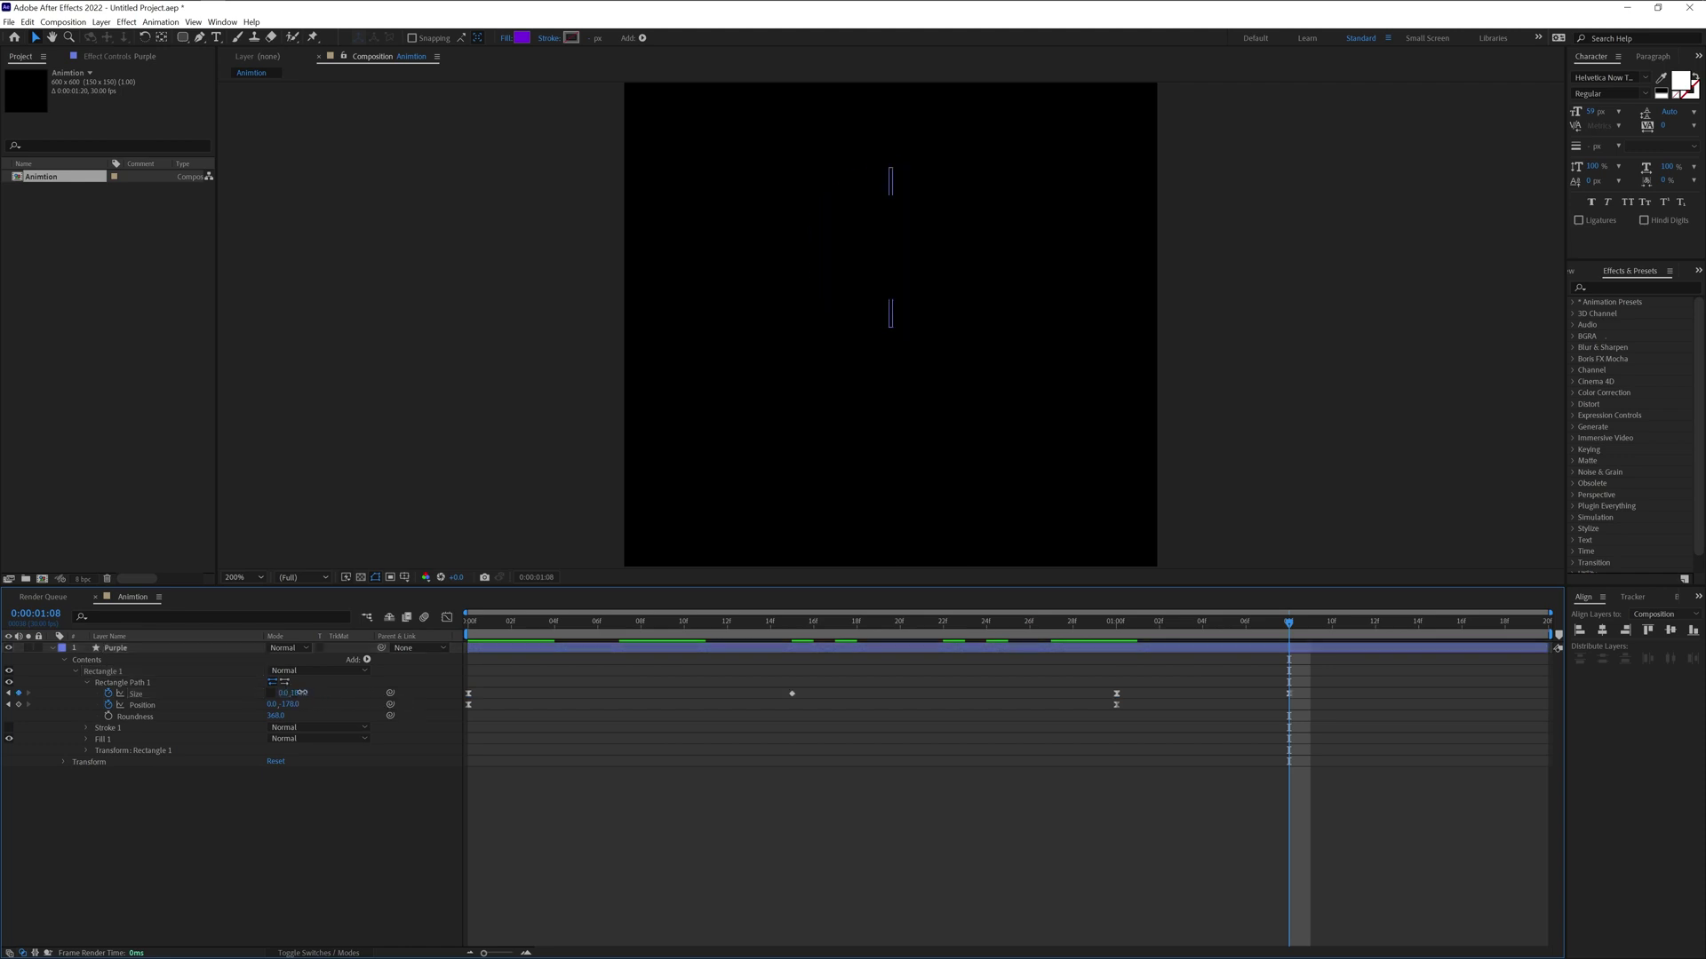
{"action": "type", "text": "0"}
{"action": "key", "text": "Return"}
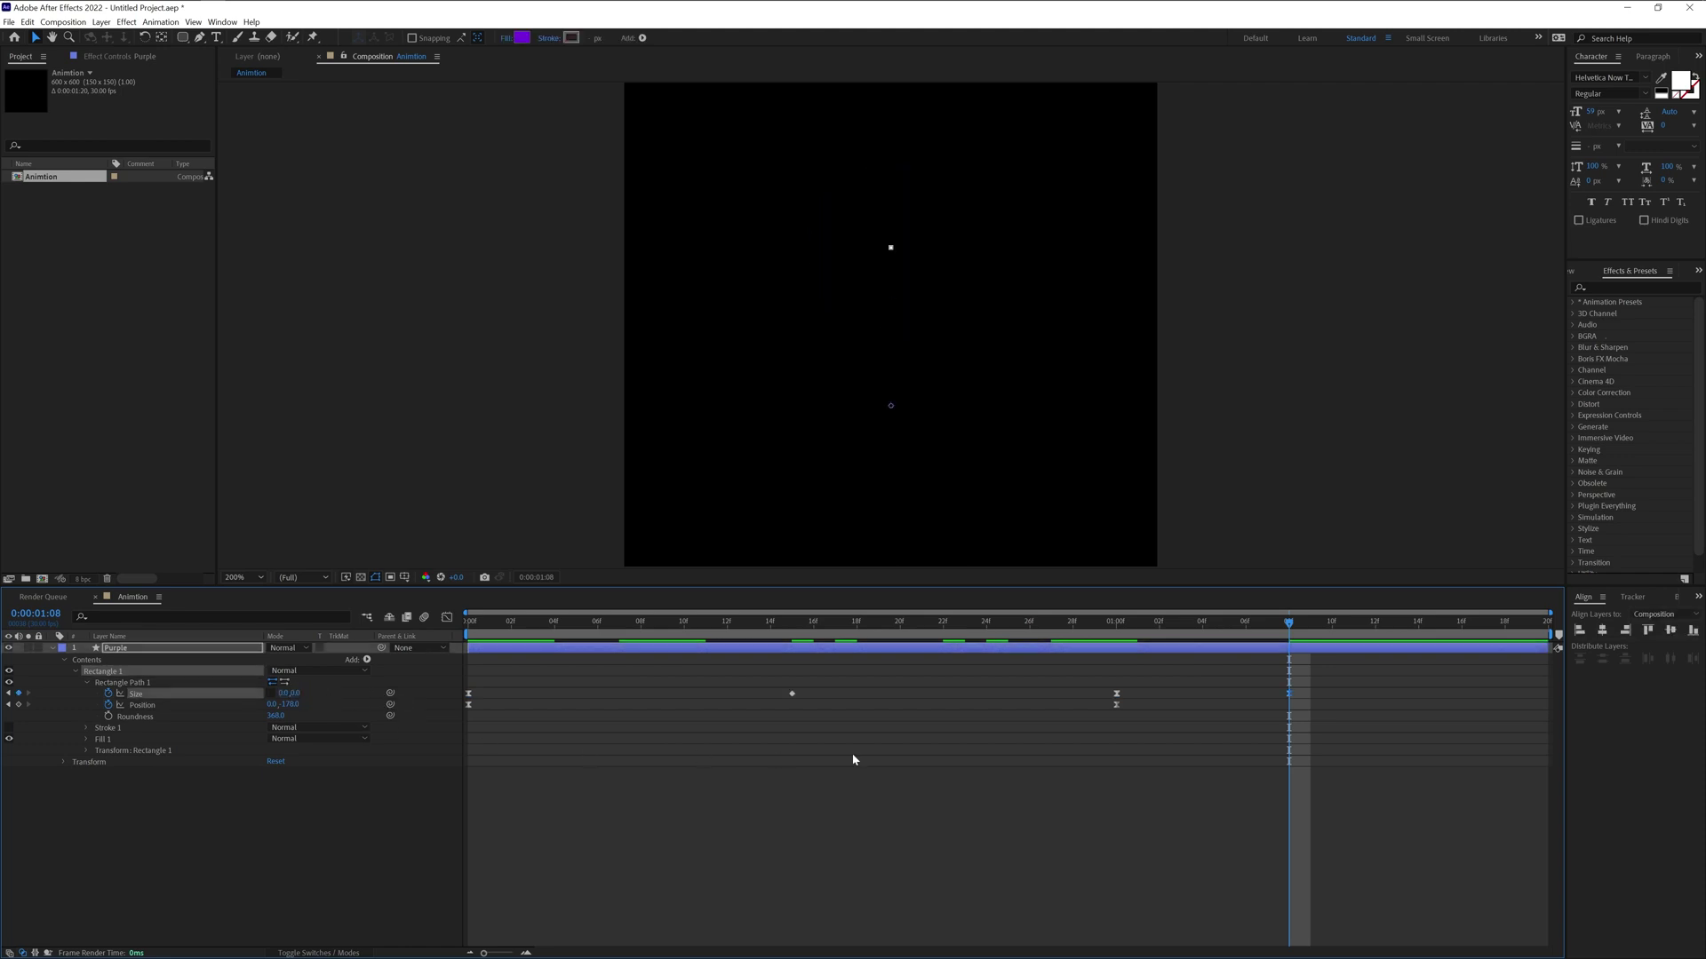
{"action": "key", "text": "space"}
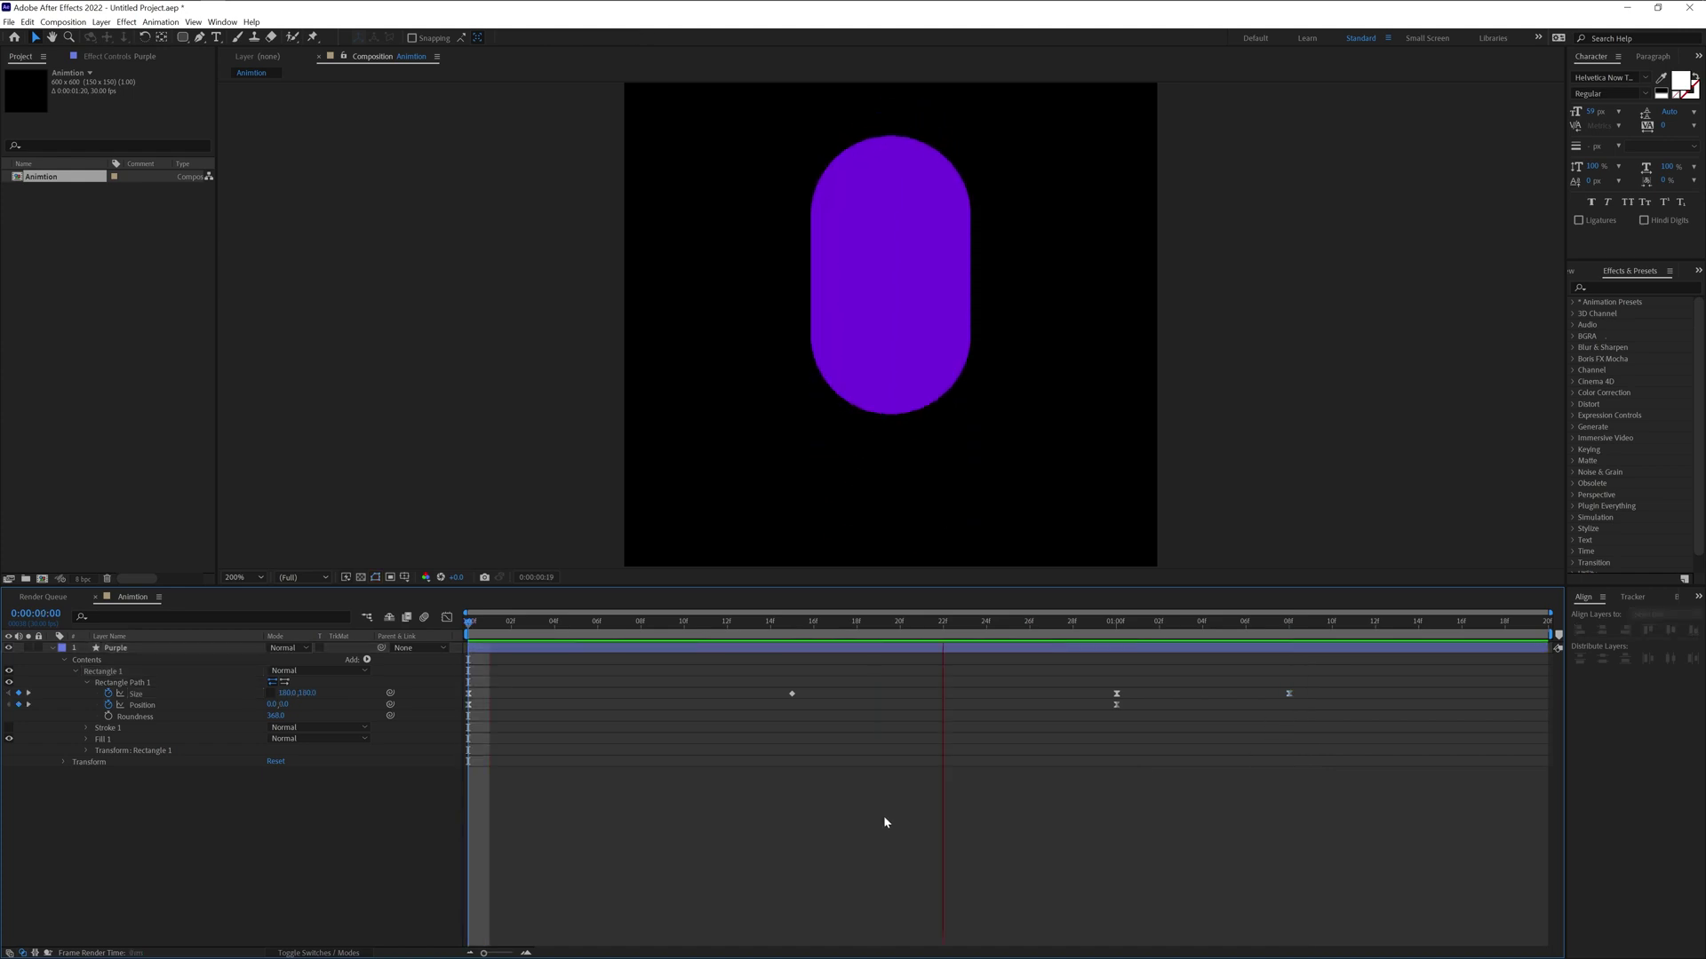
{"action": "key", "text": "space"}
- Duplicate the Purple layer and rename the copy 'Yellow'
{"action": "key", "text": "u"}
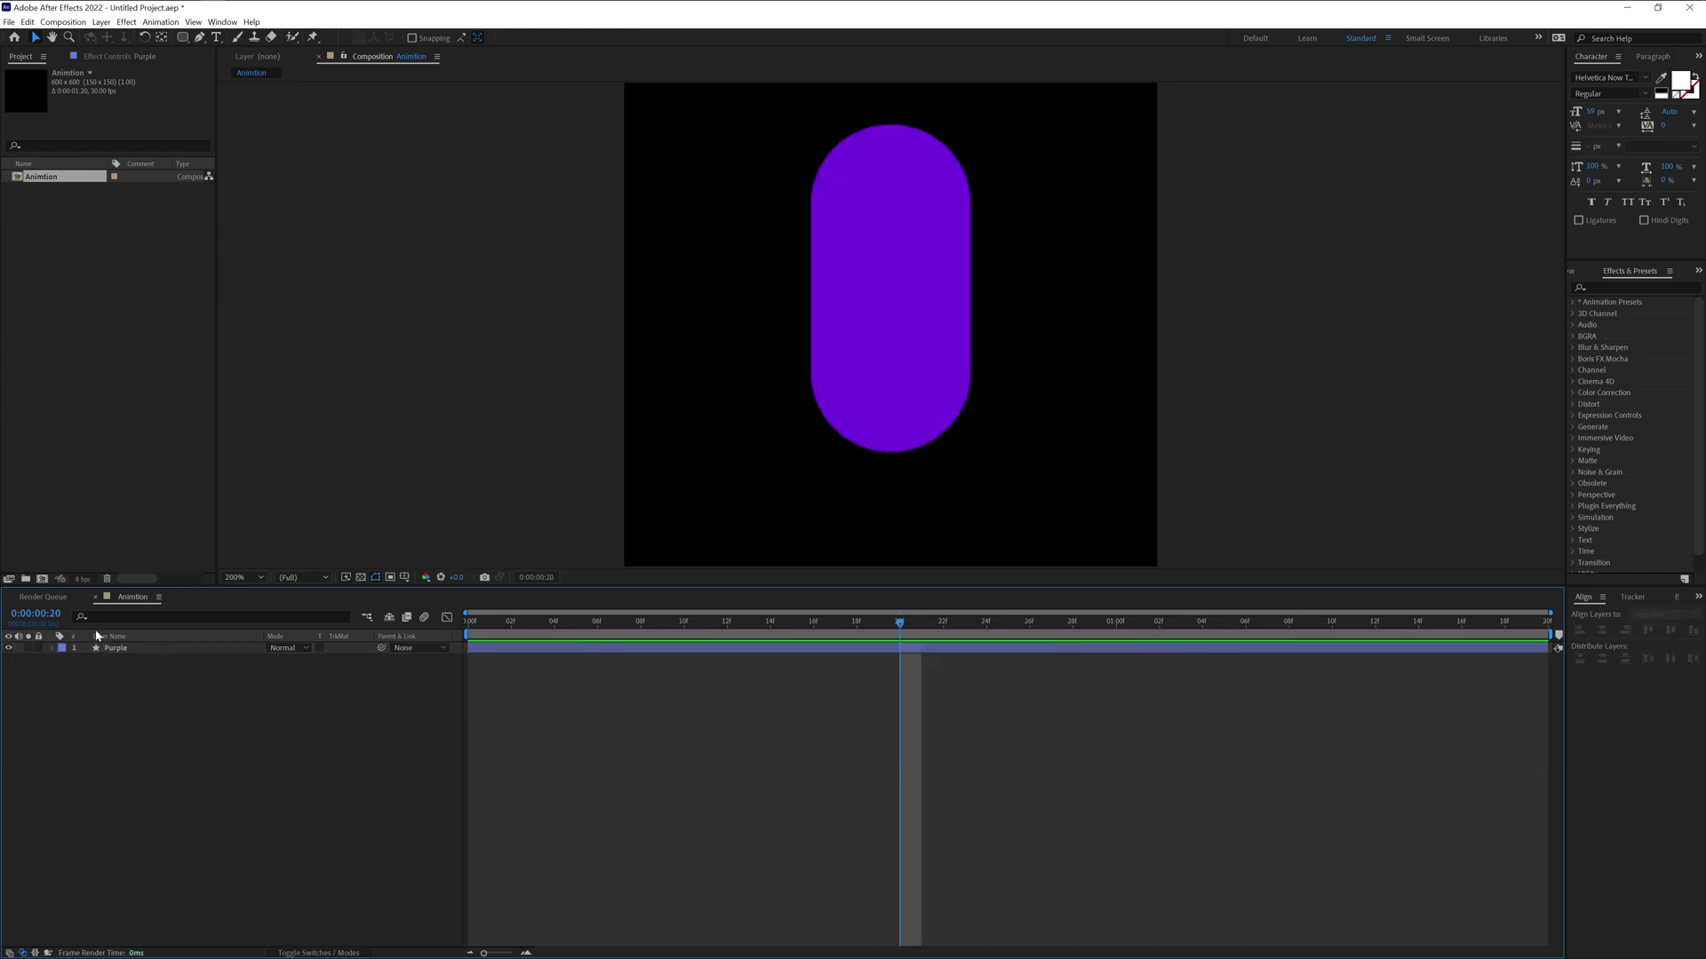
{"action": "left_click", "coordinate": [131, 648]}
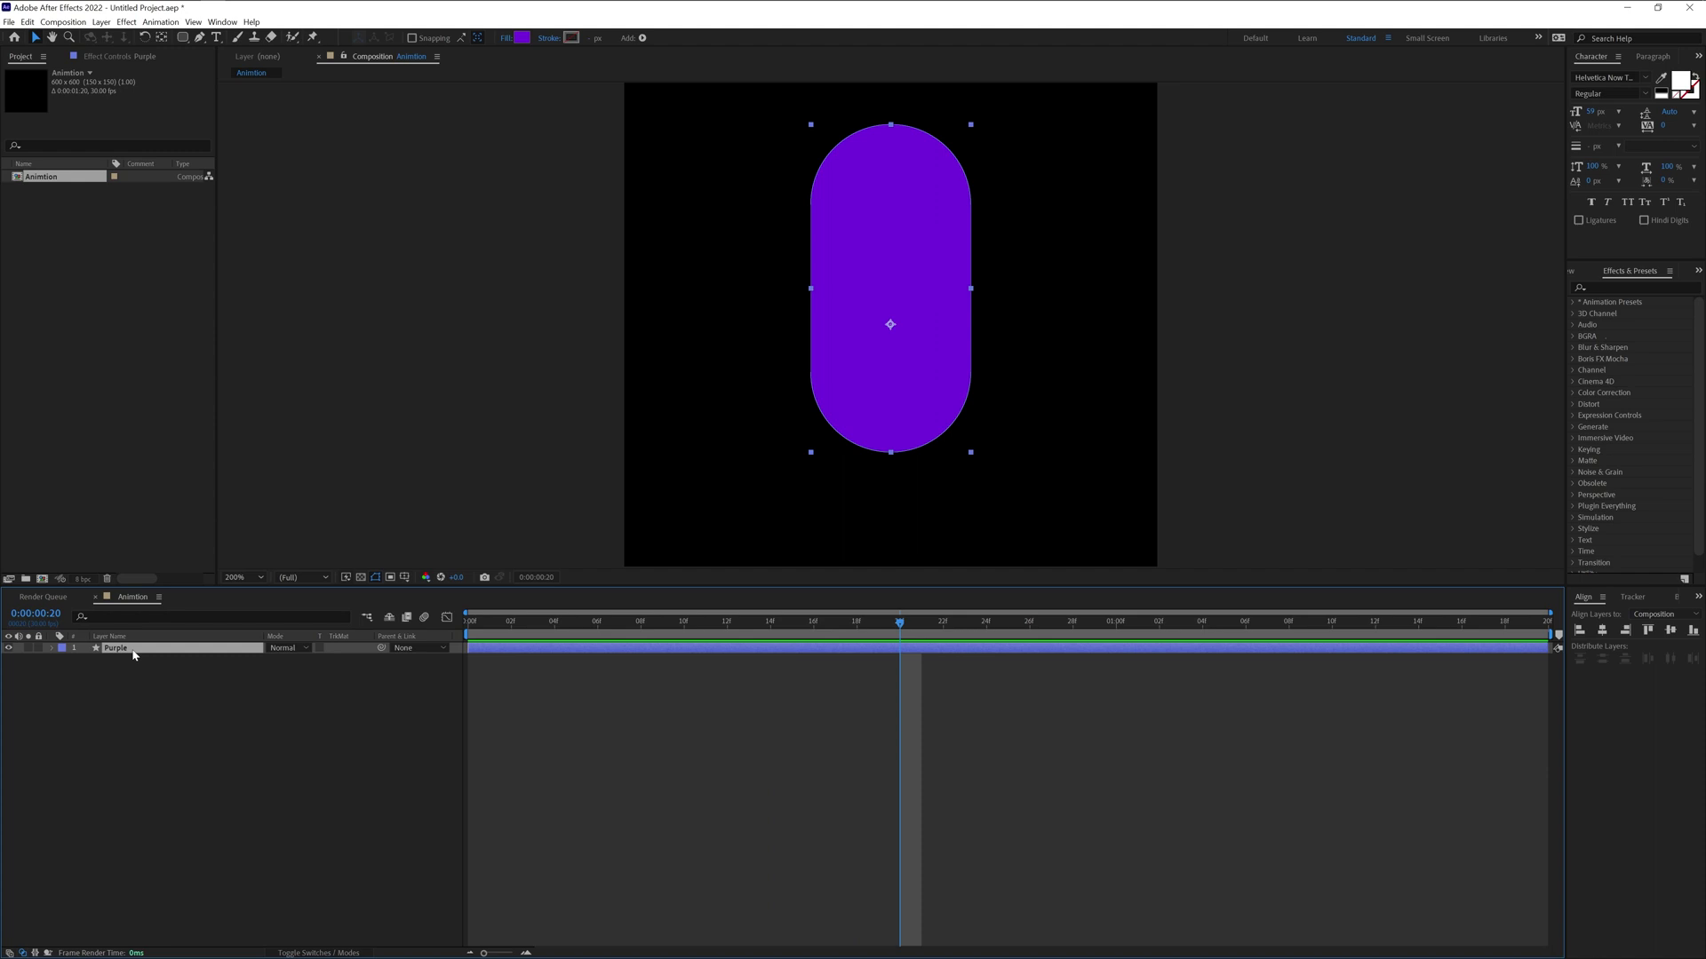
{"action": "key", "text": "ctrl+d"}
{"action": "right_click", "coordinate": [134, 652]}
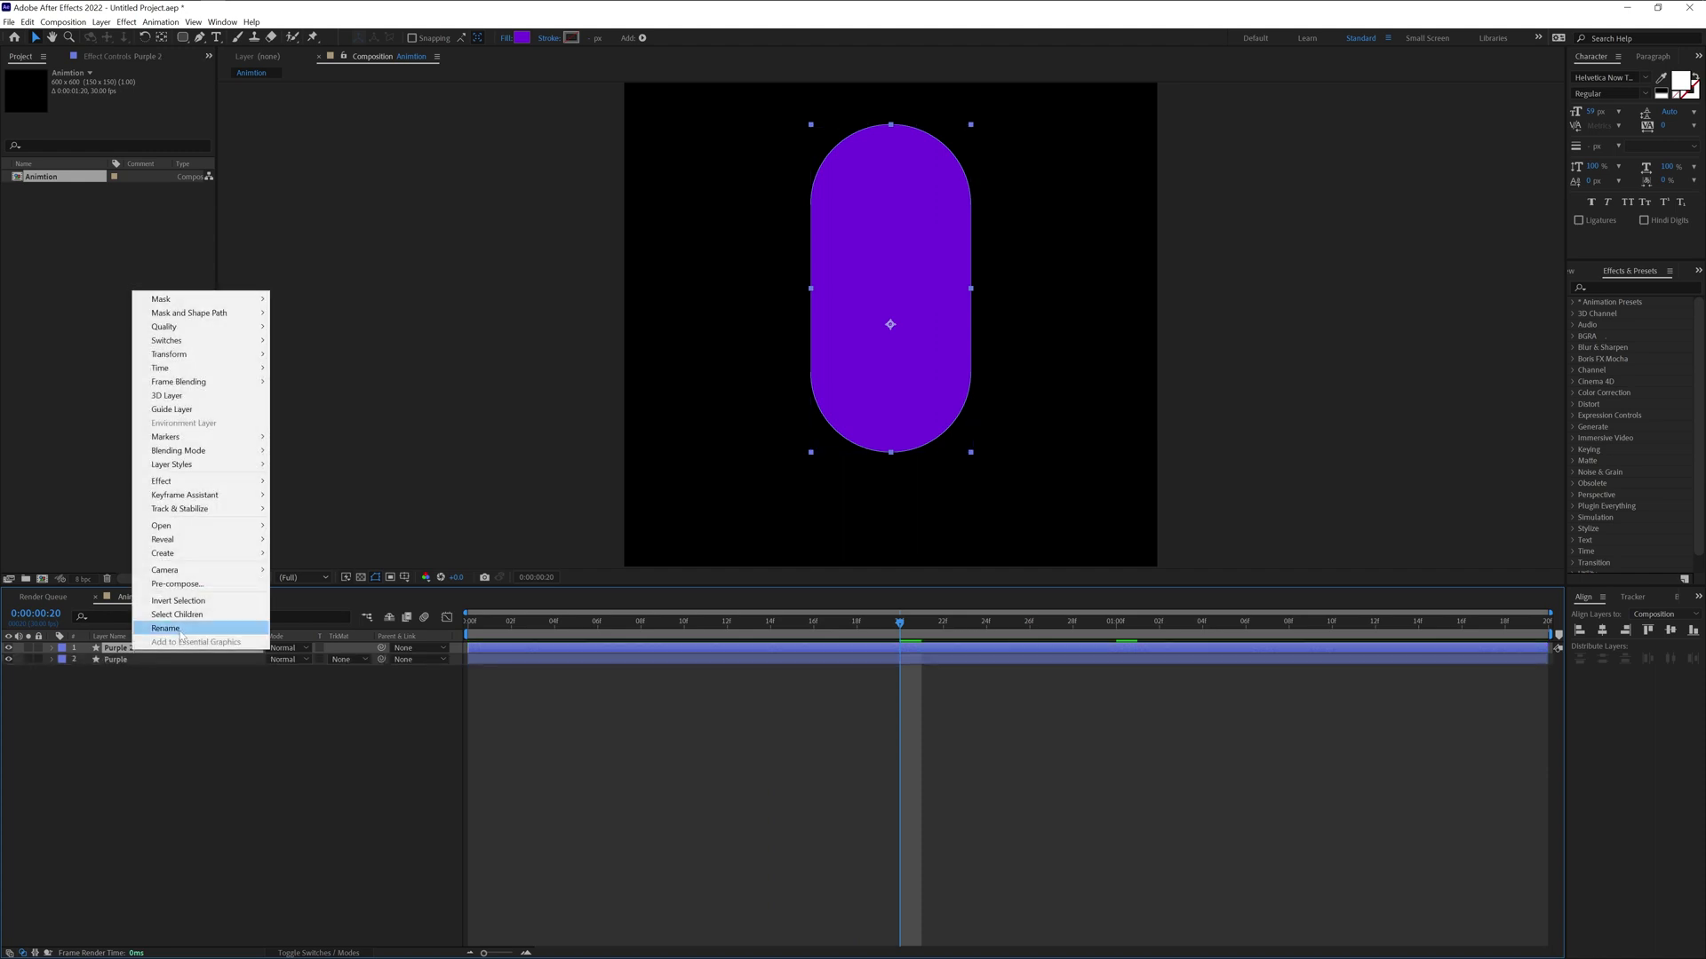
{"action": "left_click", "coordinate": [183, 631]}
{"action": "type", "text": "Ye"}
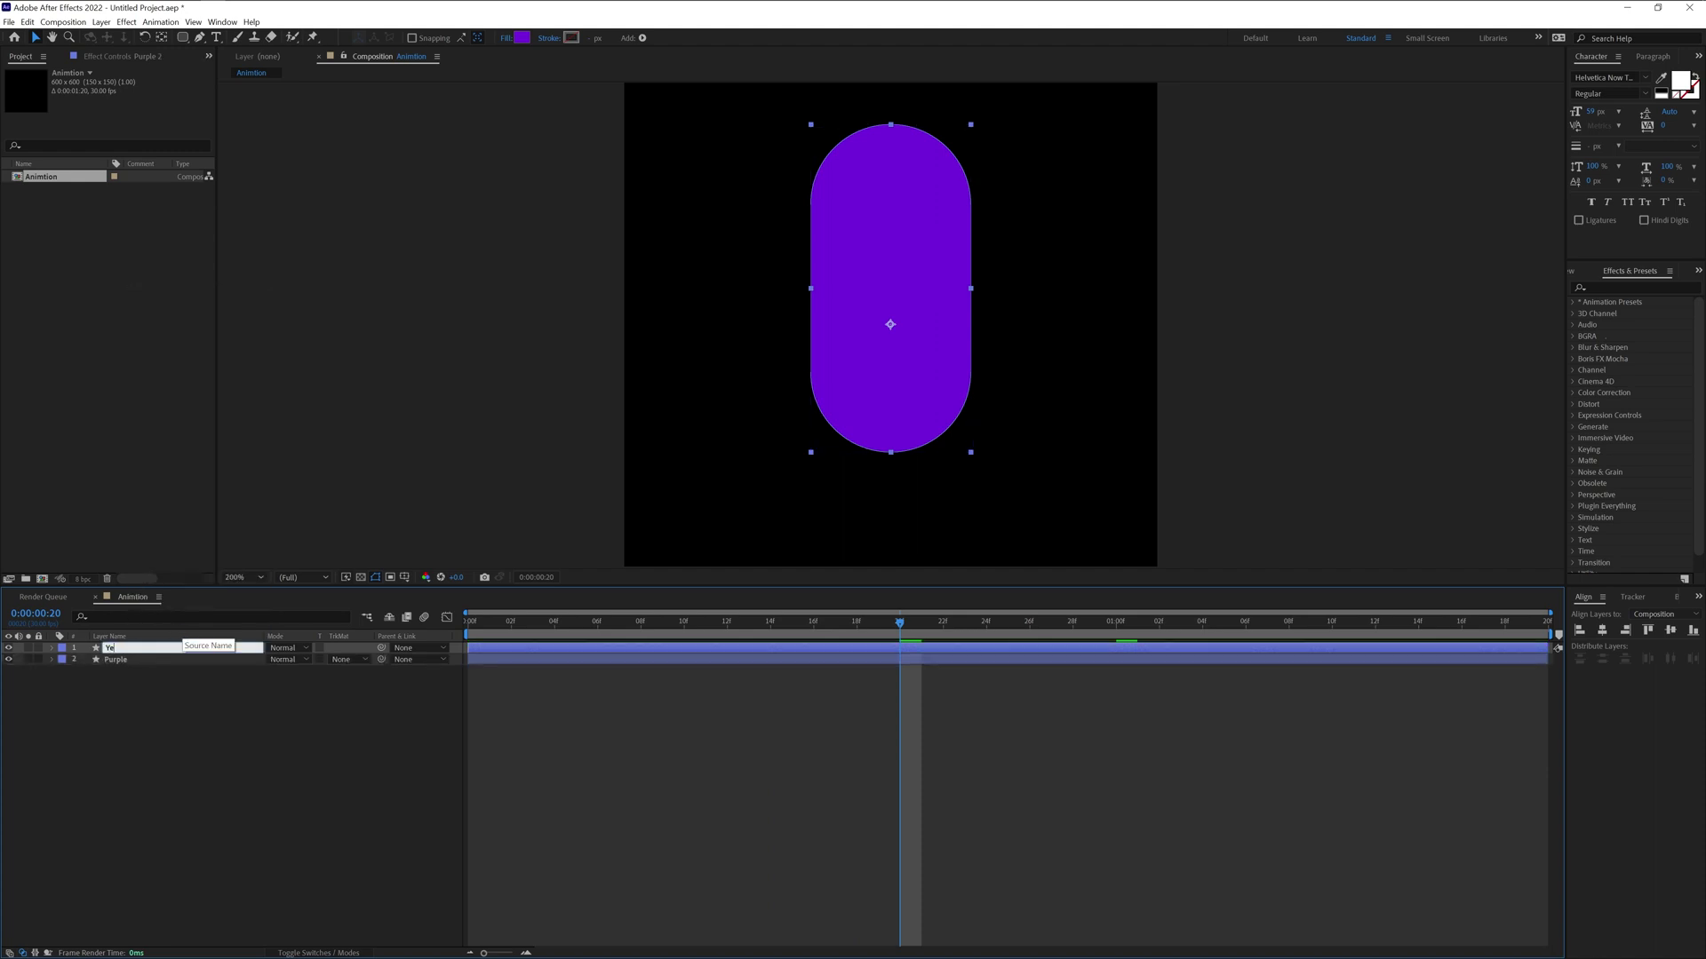
{"action": "type", "text": "llow"}
{"action": "key", "text": "Return"}
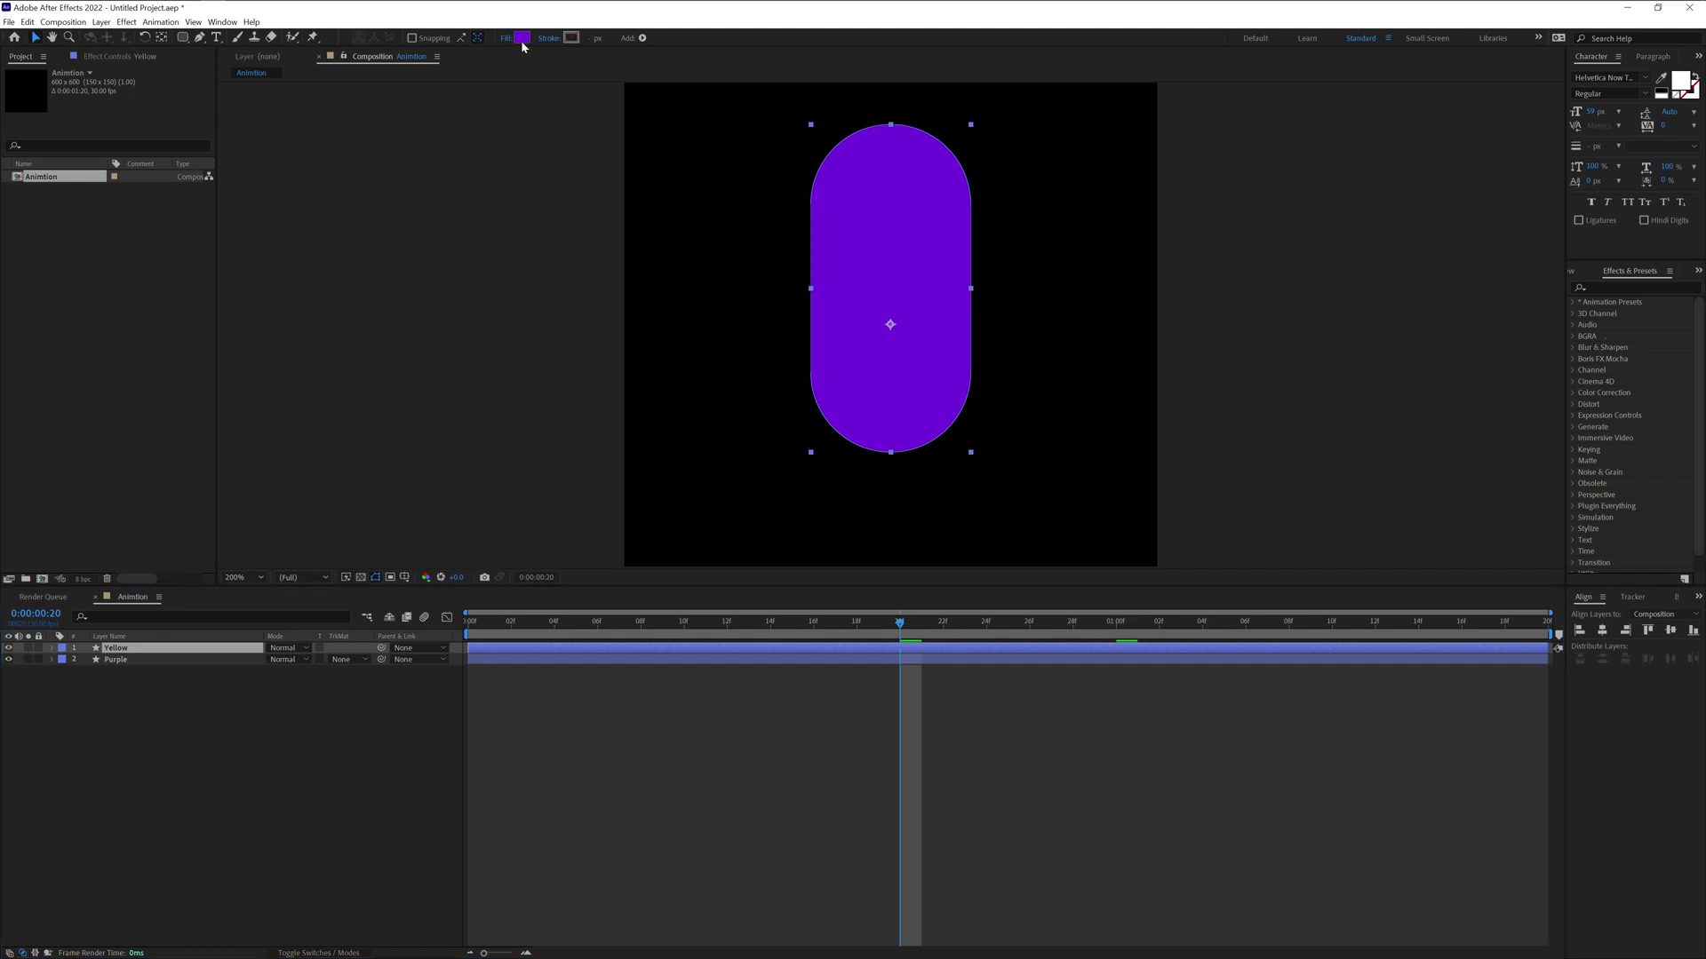
- Change the Yellow layer's fill colour to yellow
{"action": "left_click", "coordinate": [522, 38]}
{"action": "left_click_drag", "start_coordinate": [420, 426], "coordinate": [423, 452]}
{"action": "left_click", "coordinate": [513, 301]}
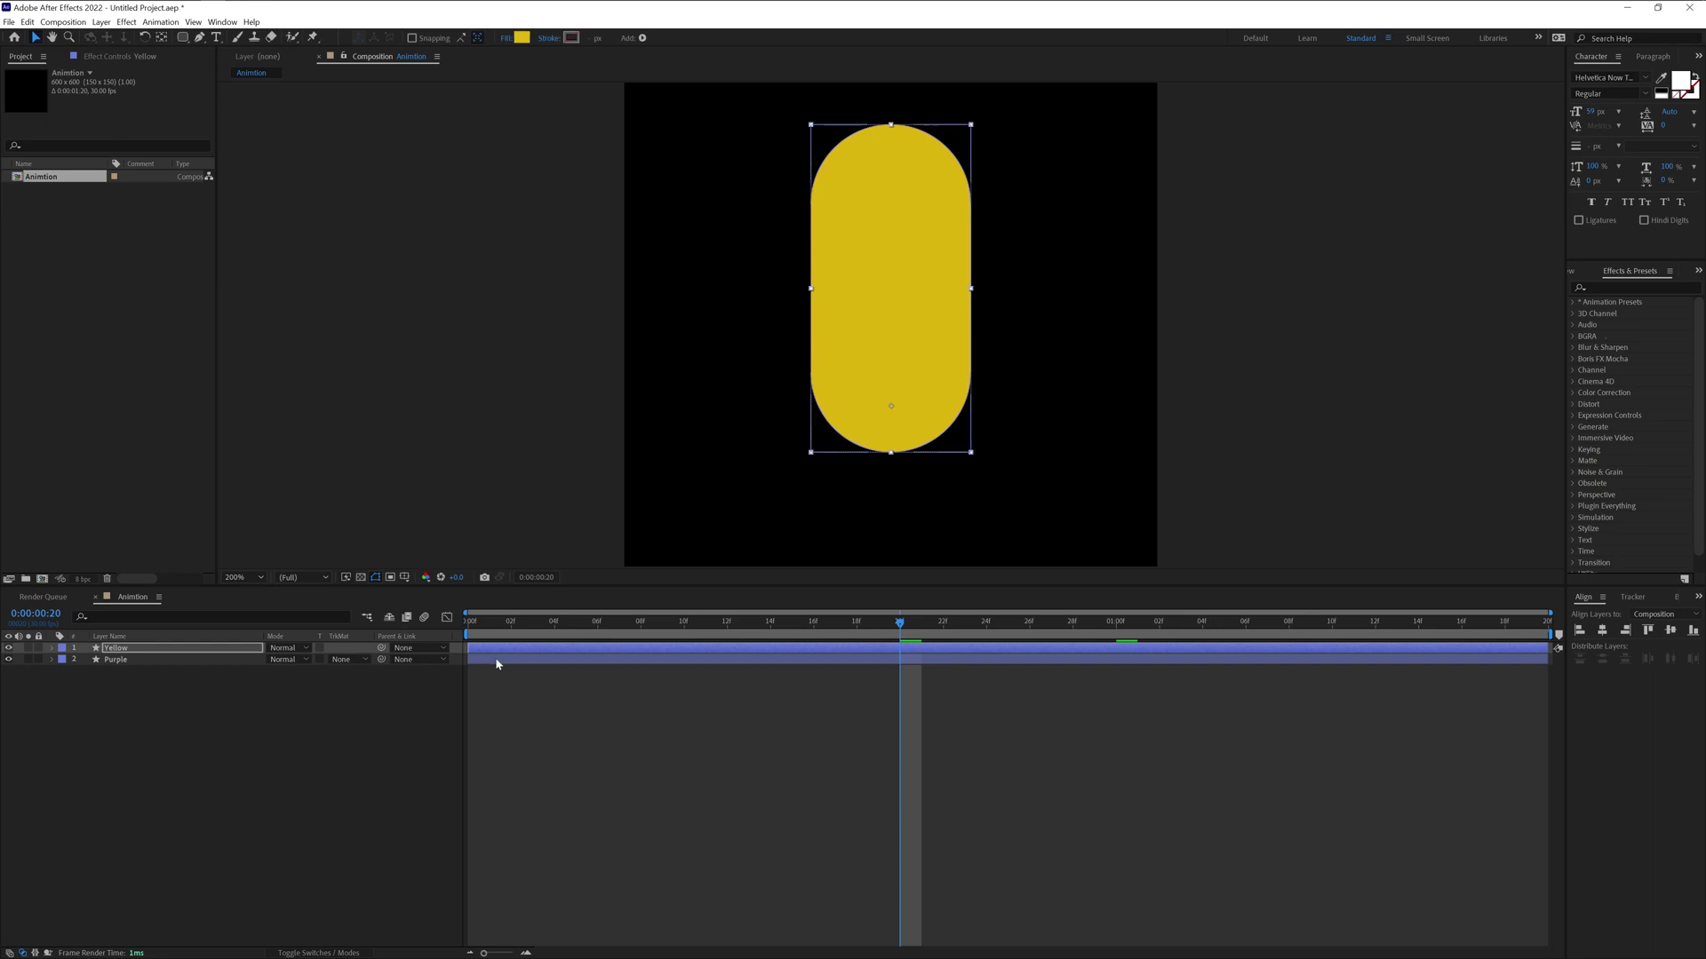
- Delay the Purple layer to start a few frames later and preview both pills
{"action": "left_click_drag", "start_coordinate": [497, 664], "coordinate": [621, 668]}
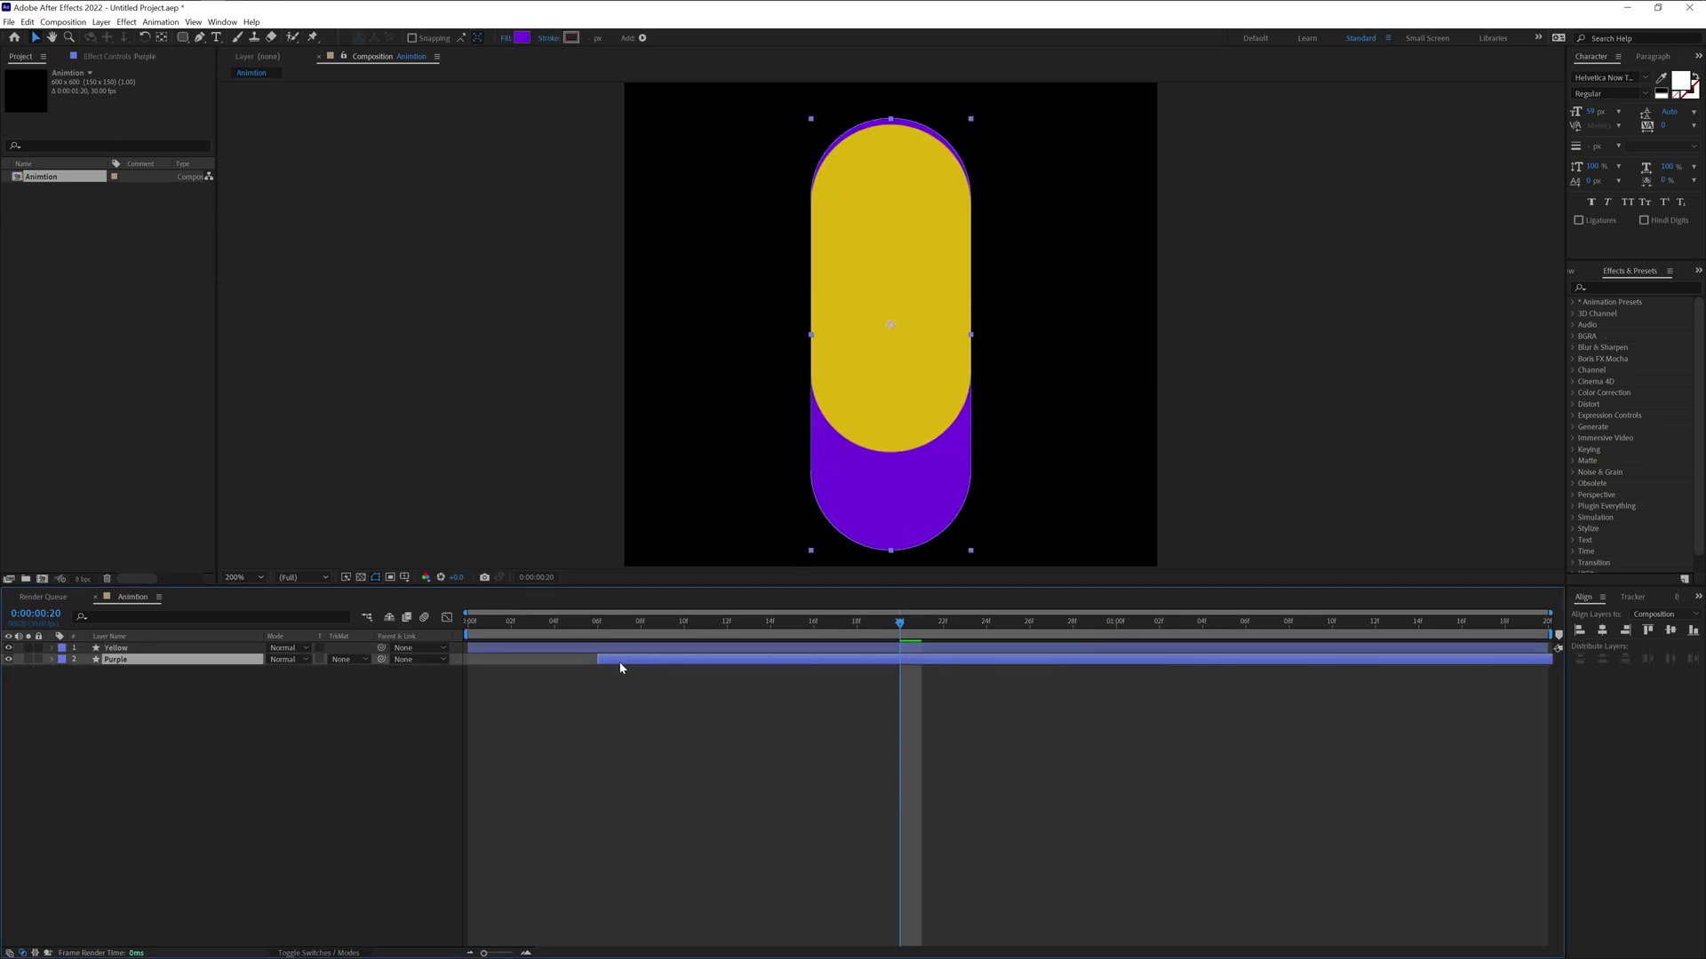
{"action": "key", "text": "space"}
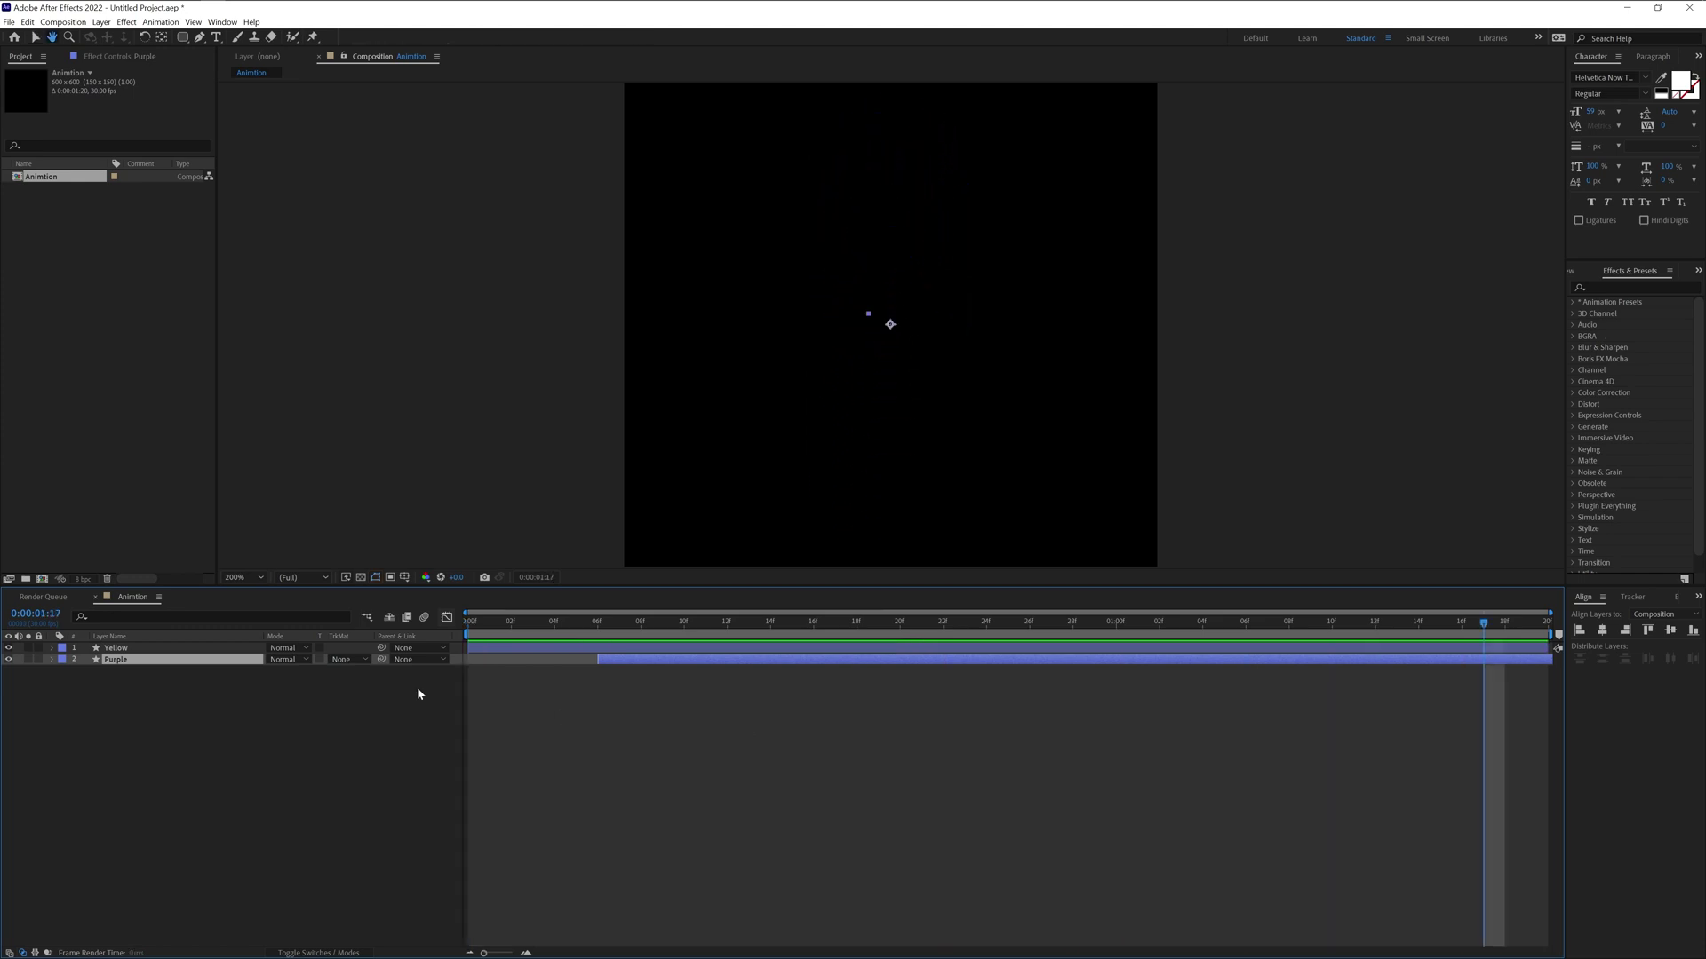
{"action": "left_click", "coordinate": [131, 650]}
- Duplicate the Yellow layer and rename the copy 'Orange'
{"action": "key", "text": "ctrl+d"}
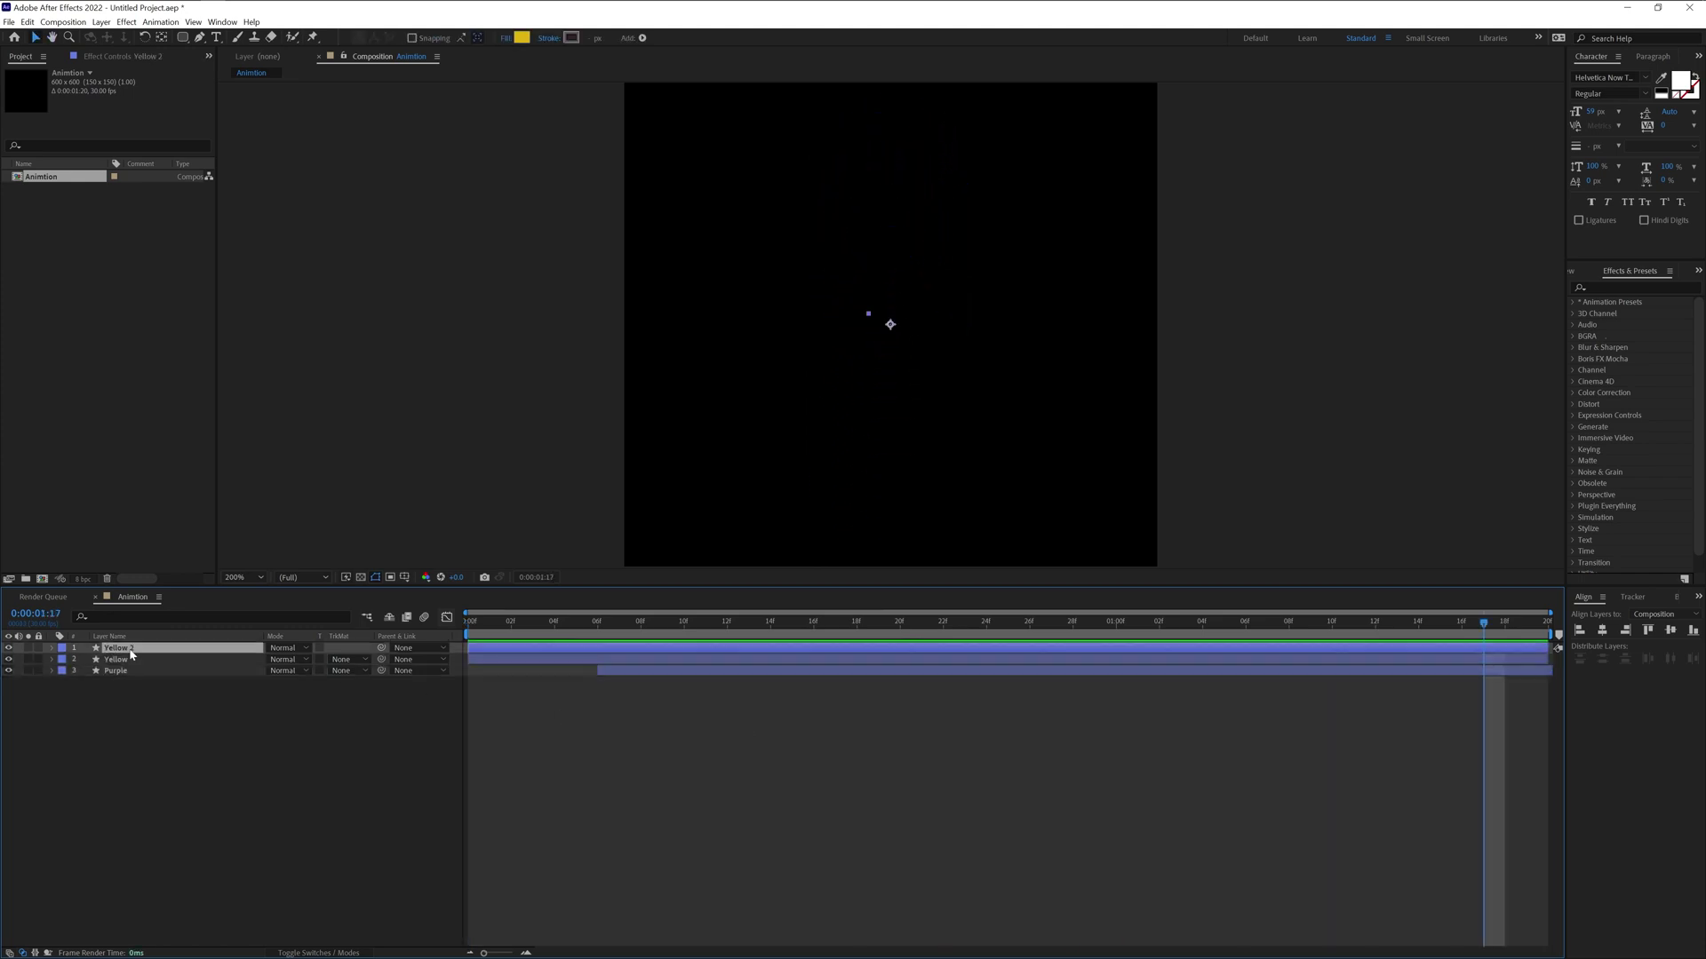
{"action": "right_click", "coordinate": [131, 654]}
{"action": "left_click", "coordinate": [181, 636]}
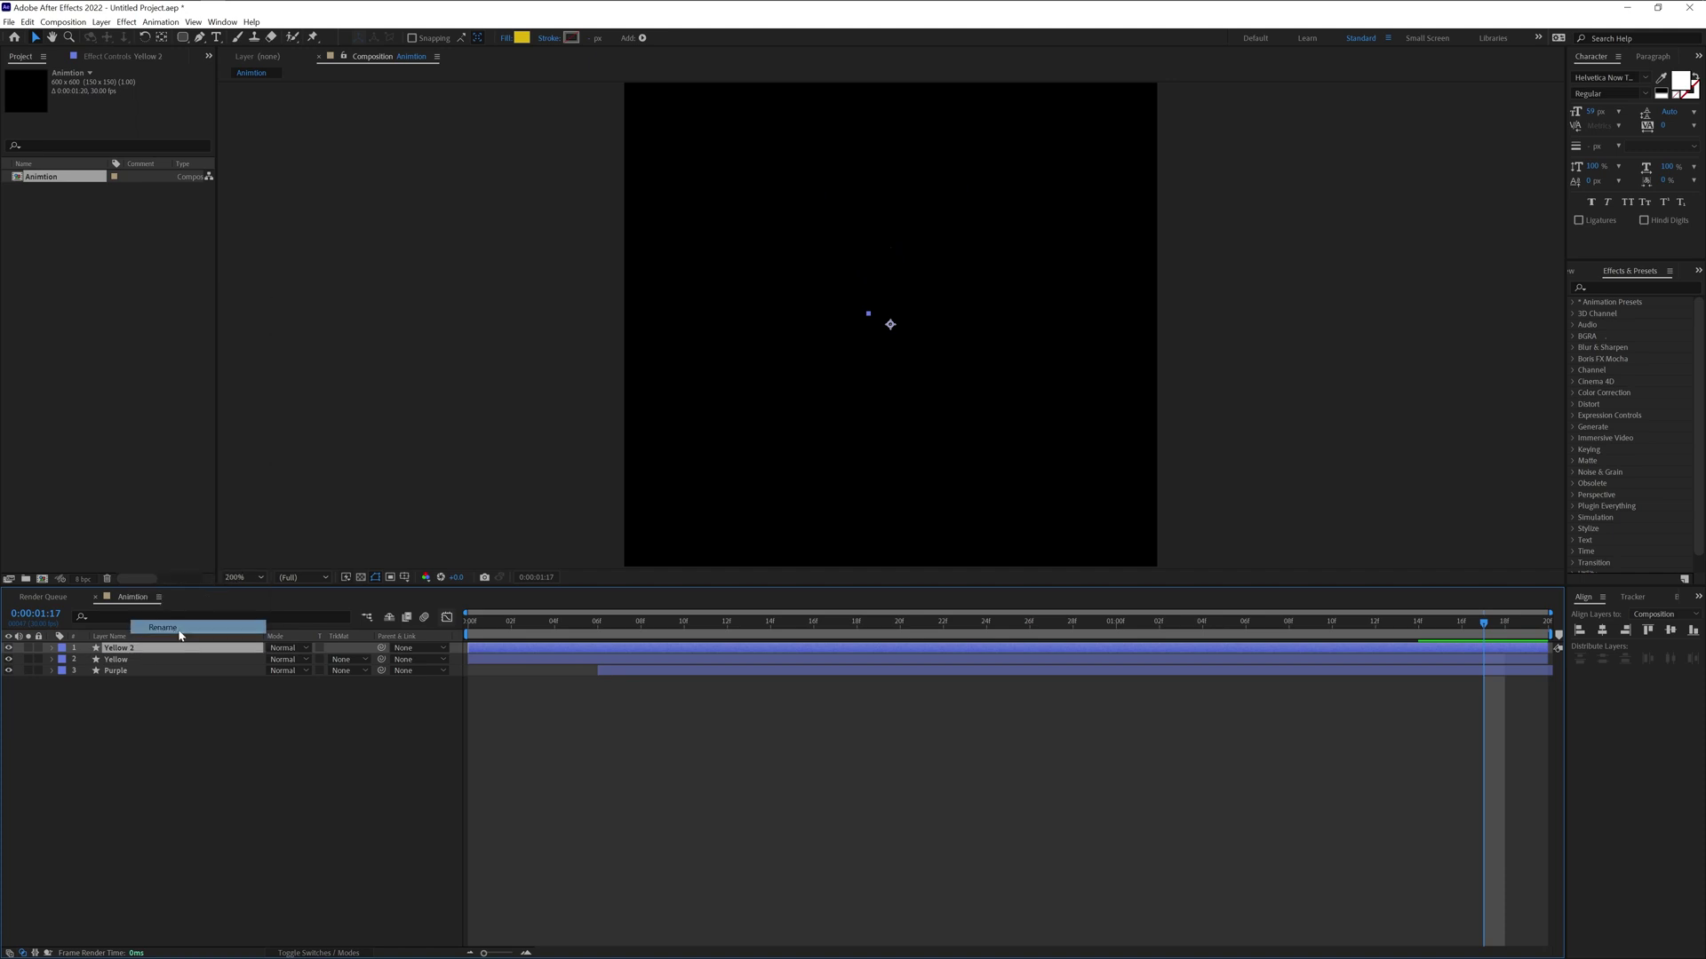
{"action": "type", "text": "Orang"}
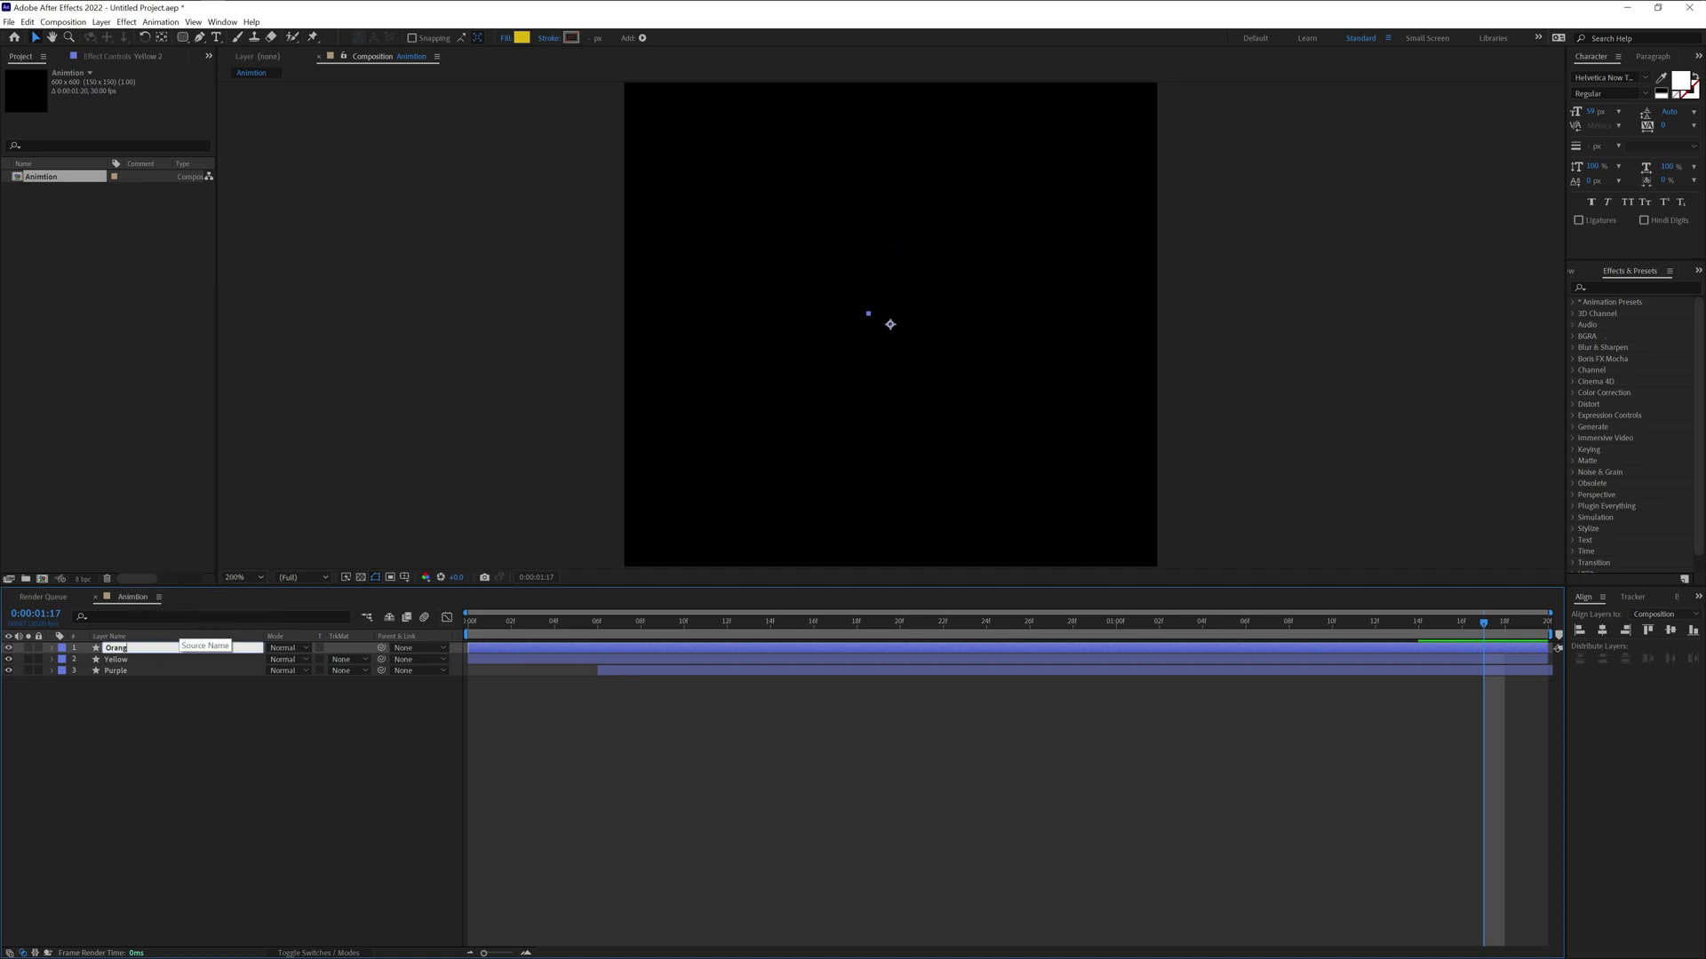
{"action": "type", "text": "e"}
{"action": "key", "text": "Return"}
- Shift the Orange layer's fill colour from yellow to orange
{"action": "left_click", "coordinate": [522, 37]}
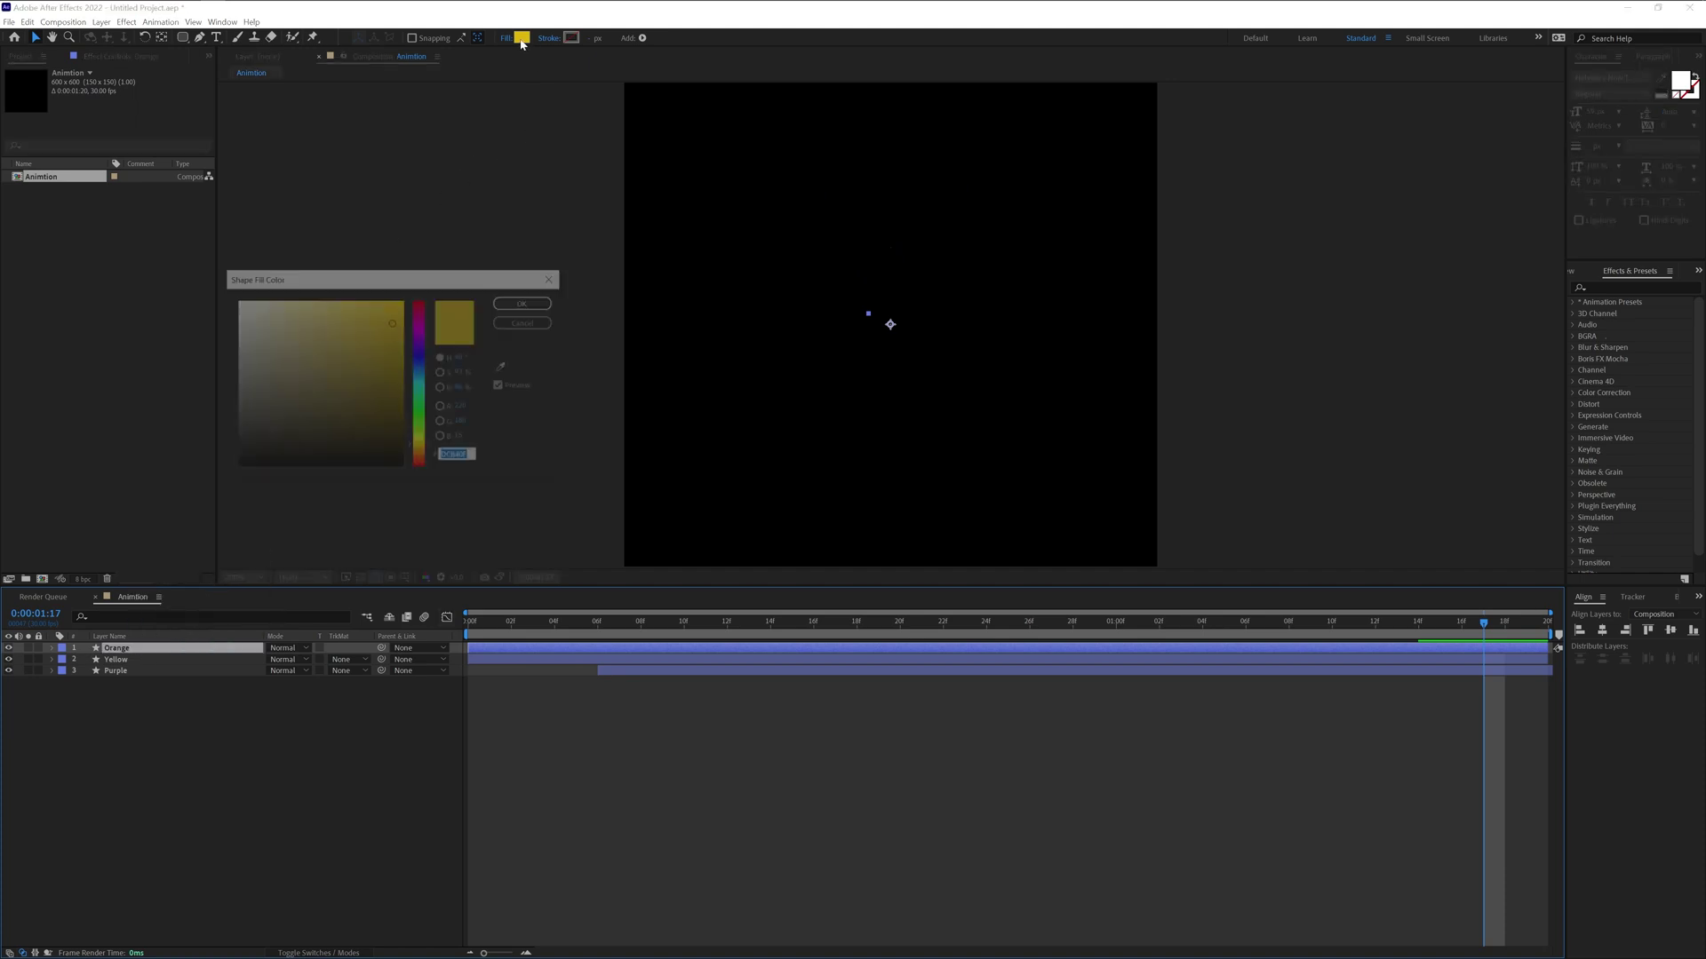
{"action": "left_click_drag", "start_coordinate": [424, 461], "coordinate": [424, 463]}
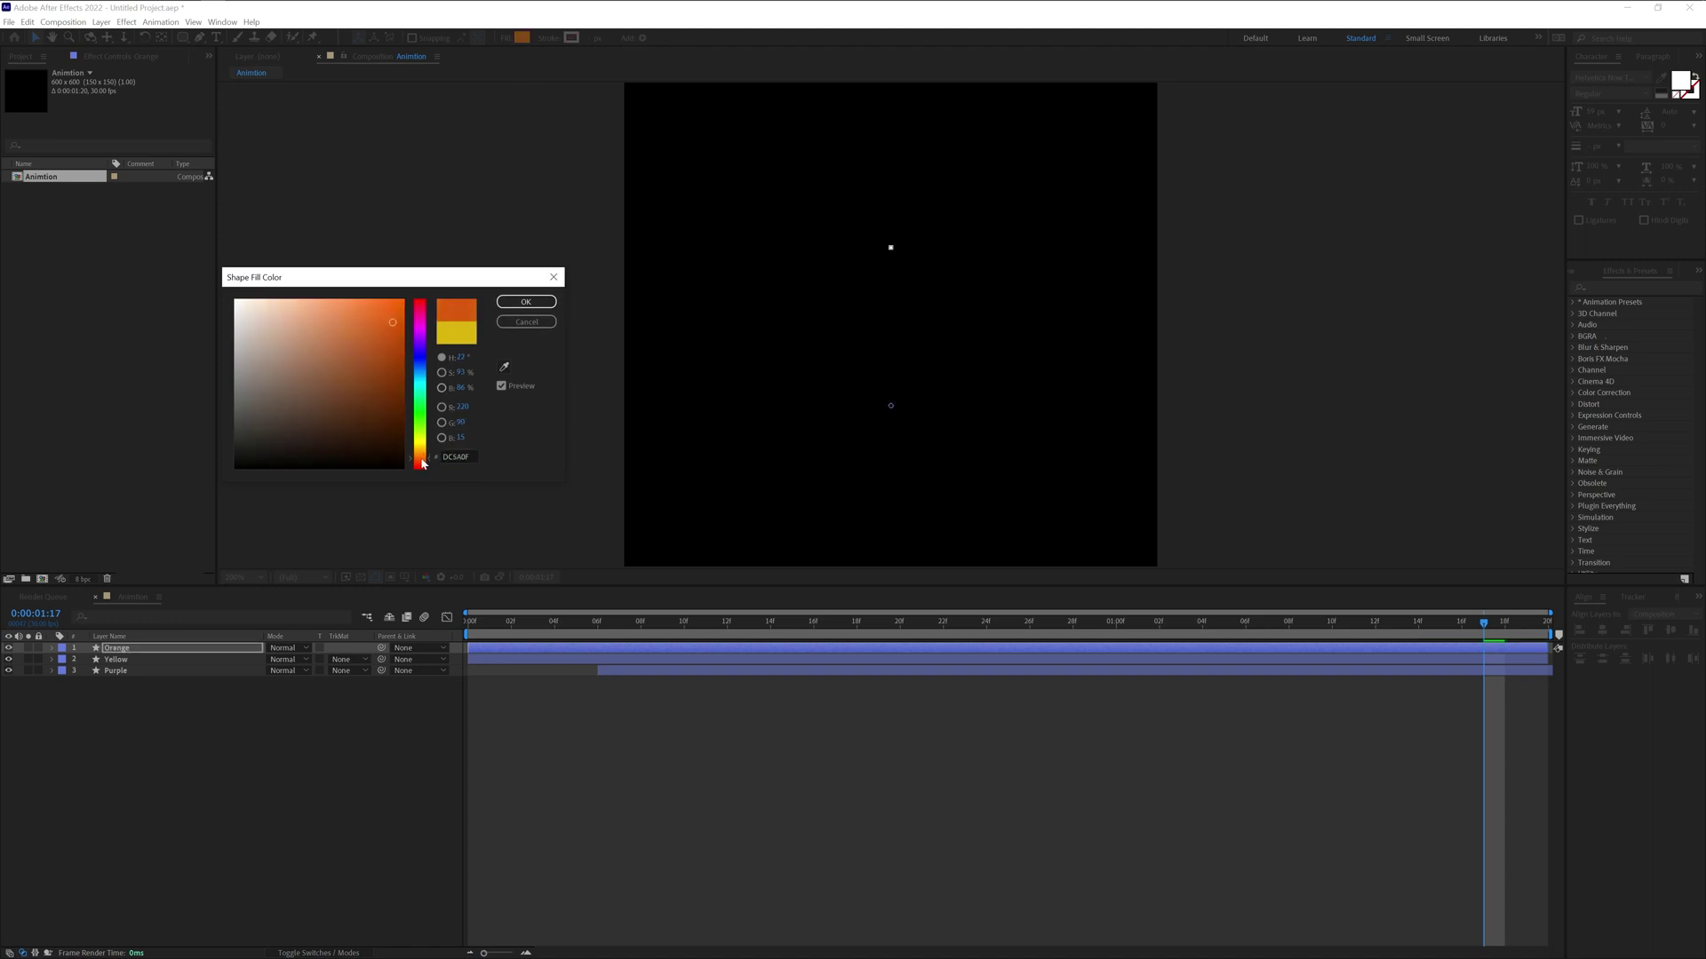
{"action": "left_click", "coordinate": [526, 302]}
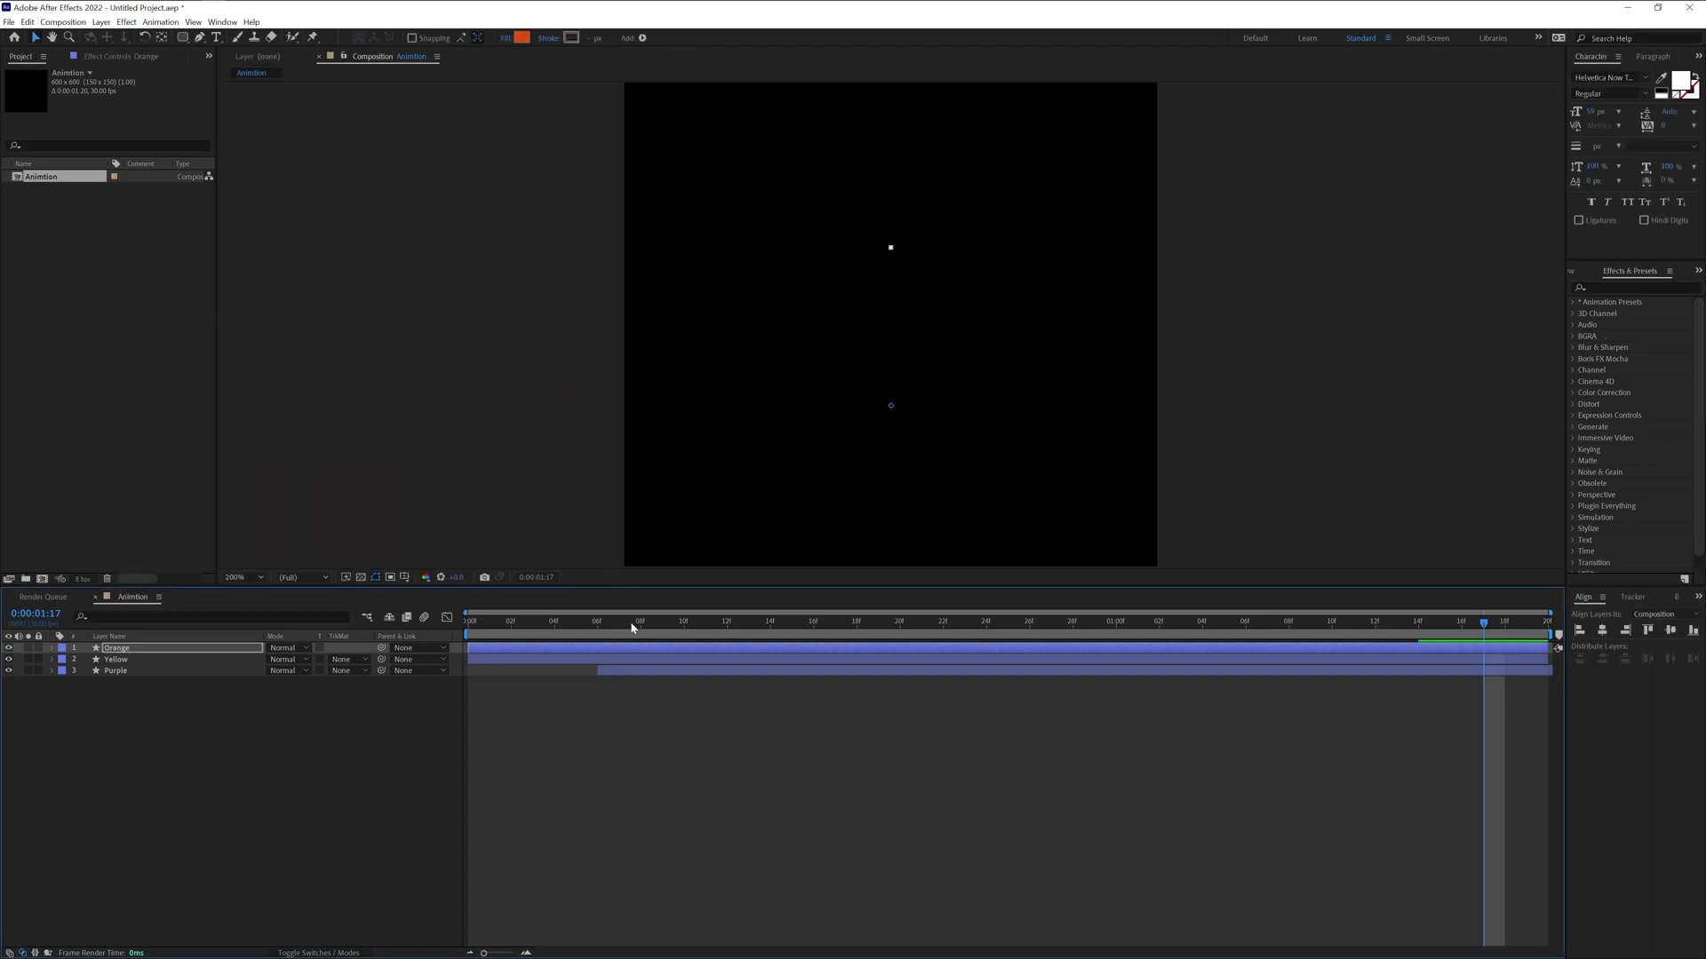
{"action": "left_click", "coordinate": [660, 711]}
- Offset the Yellow and Purple layers later so the pills animate in sequence, and preview
{"action": "left_click", "coordinate": [128, 675]}
{"action": "left_click", "coordinate": [125, 659], "text": "shift"}
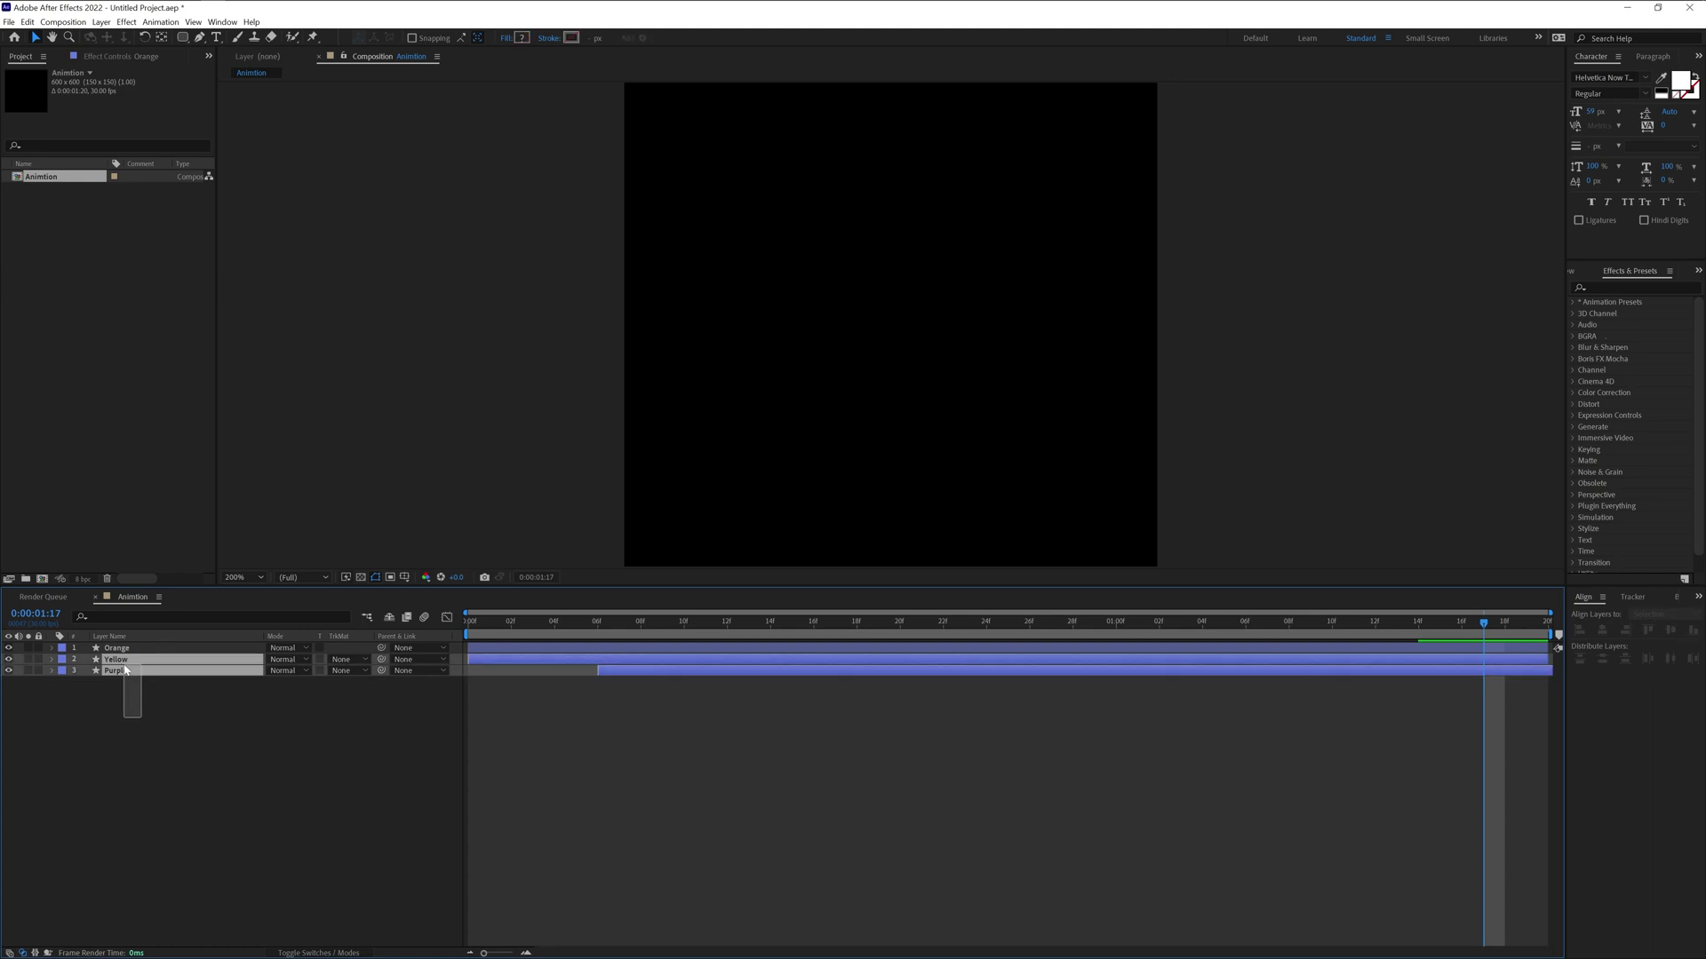
{"action": "left_click_drag", "start_coordinate": [491, 662], "coordinate": [523, 666]}
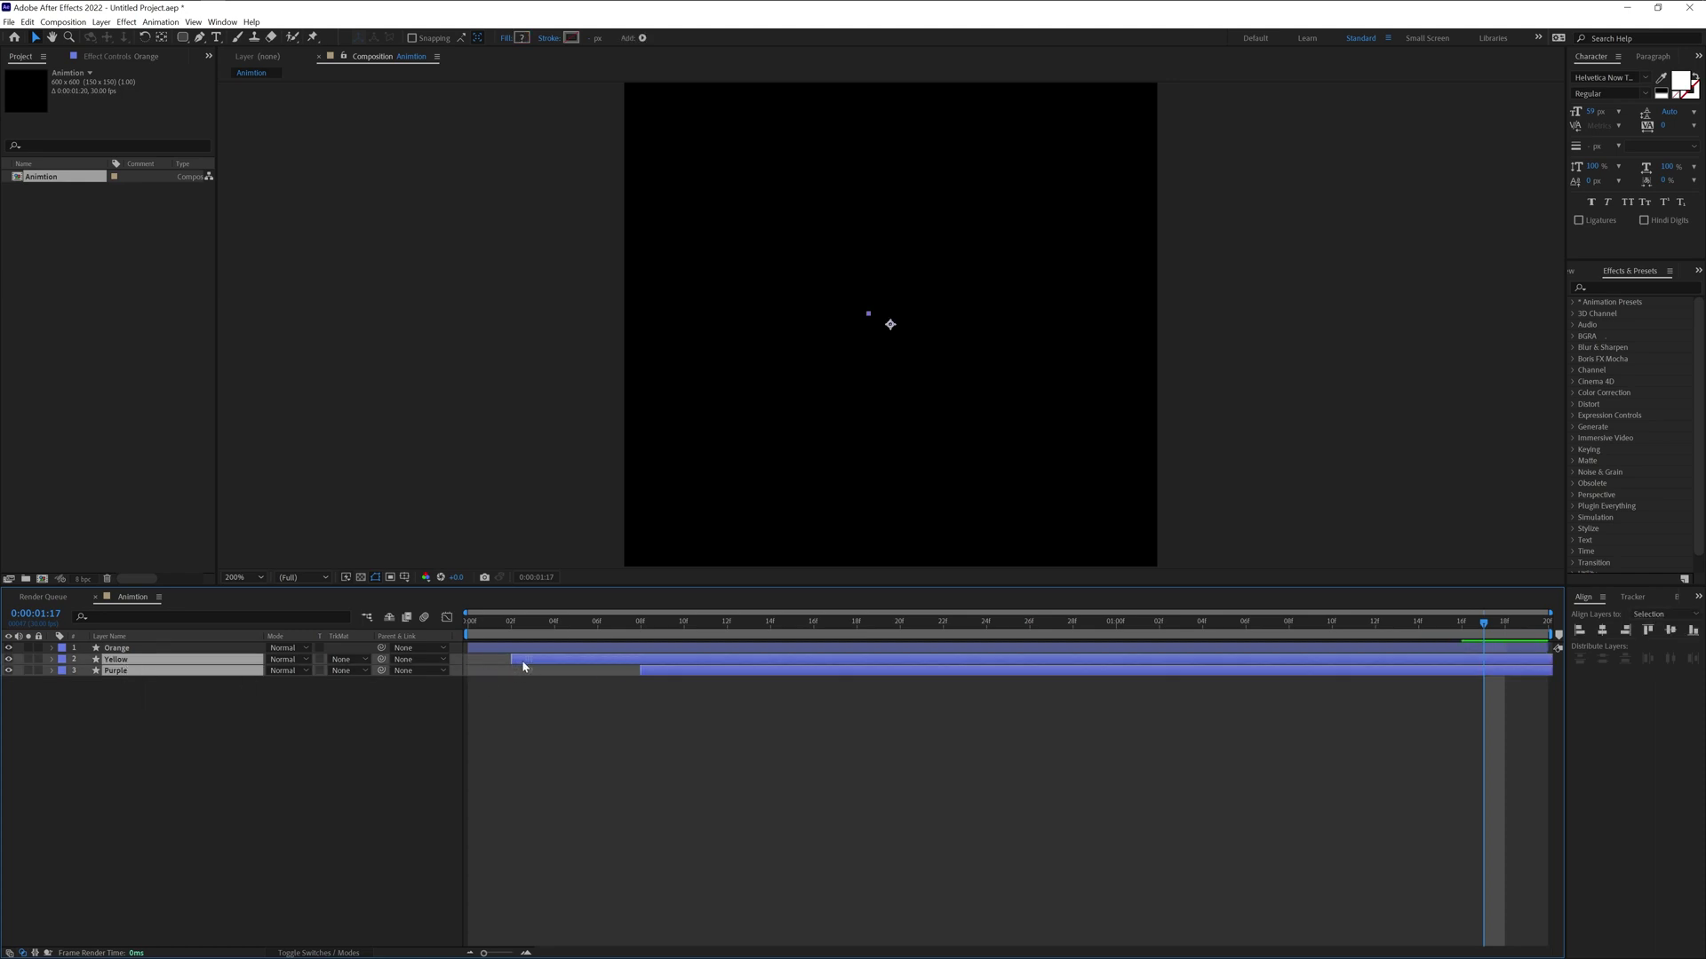
{"action": "left_click", "coordinate": [577, 742]}
{"action": "key", "text": "space"}
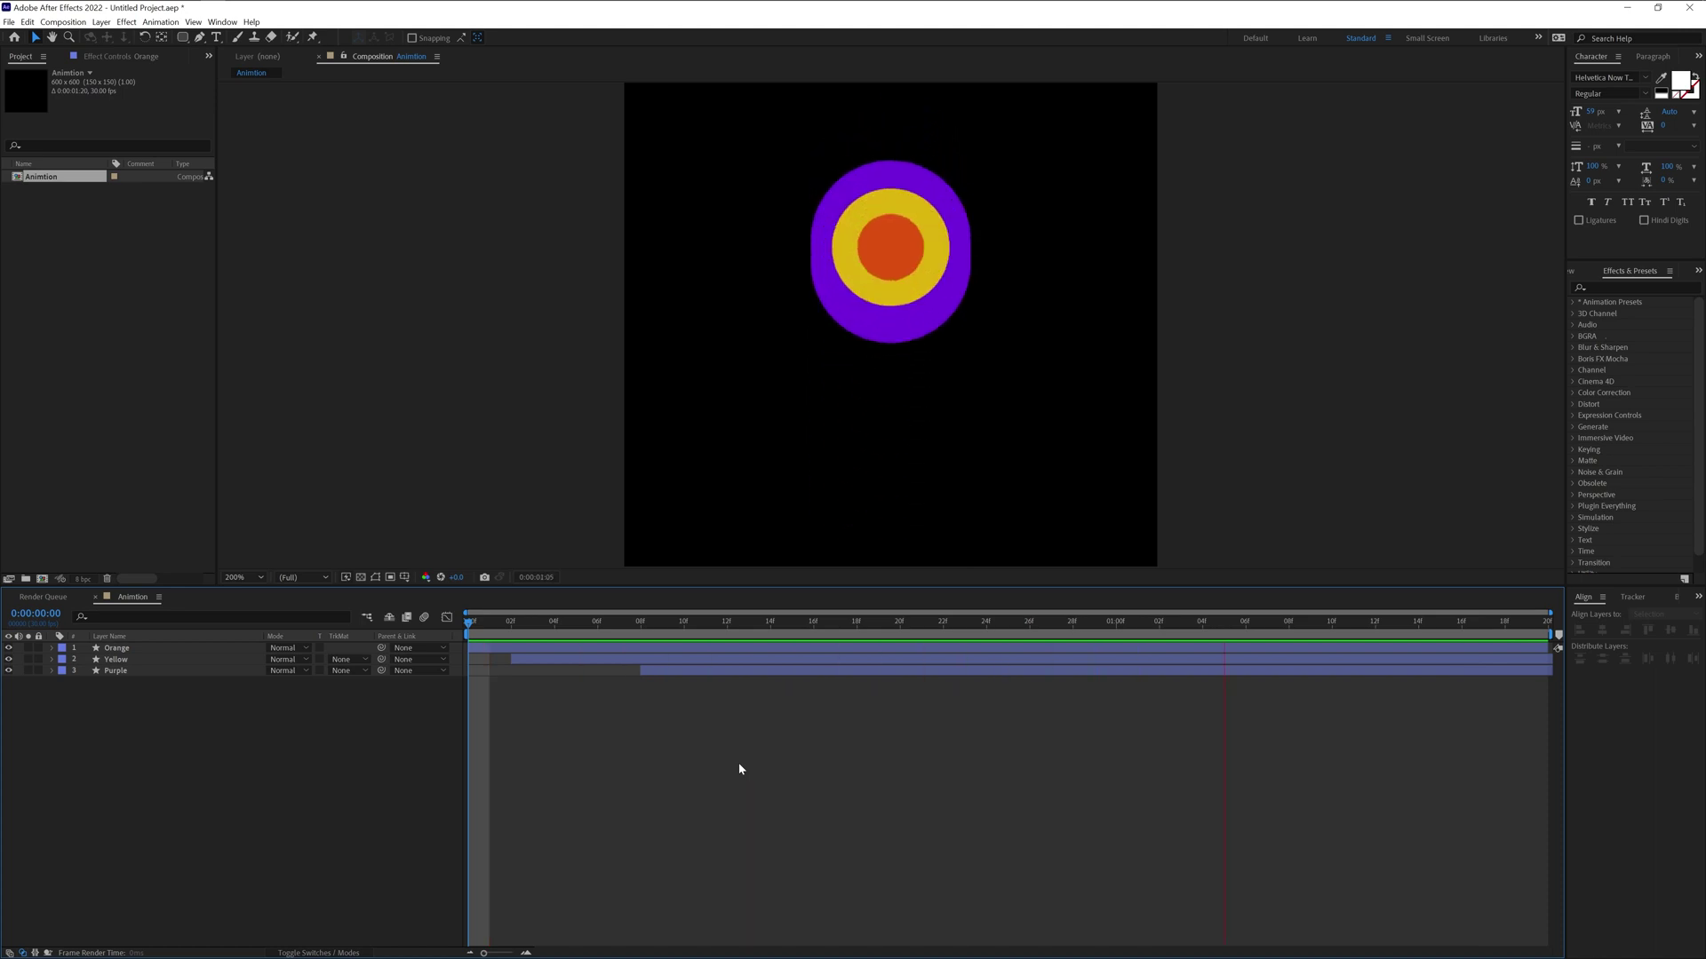
{"action": "key", "text": "space"}
{"action": "left_click_drag", "start_coordinate": [663, 678], "coordinate": [644, 674]}
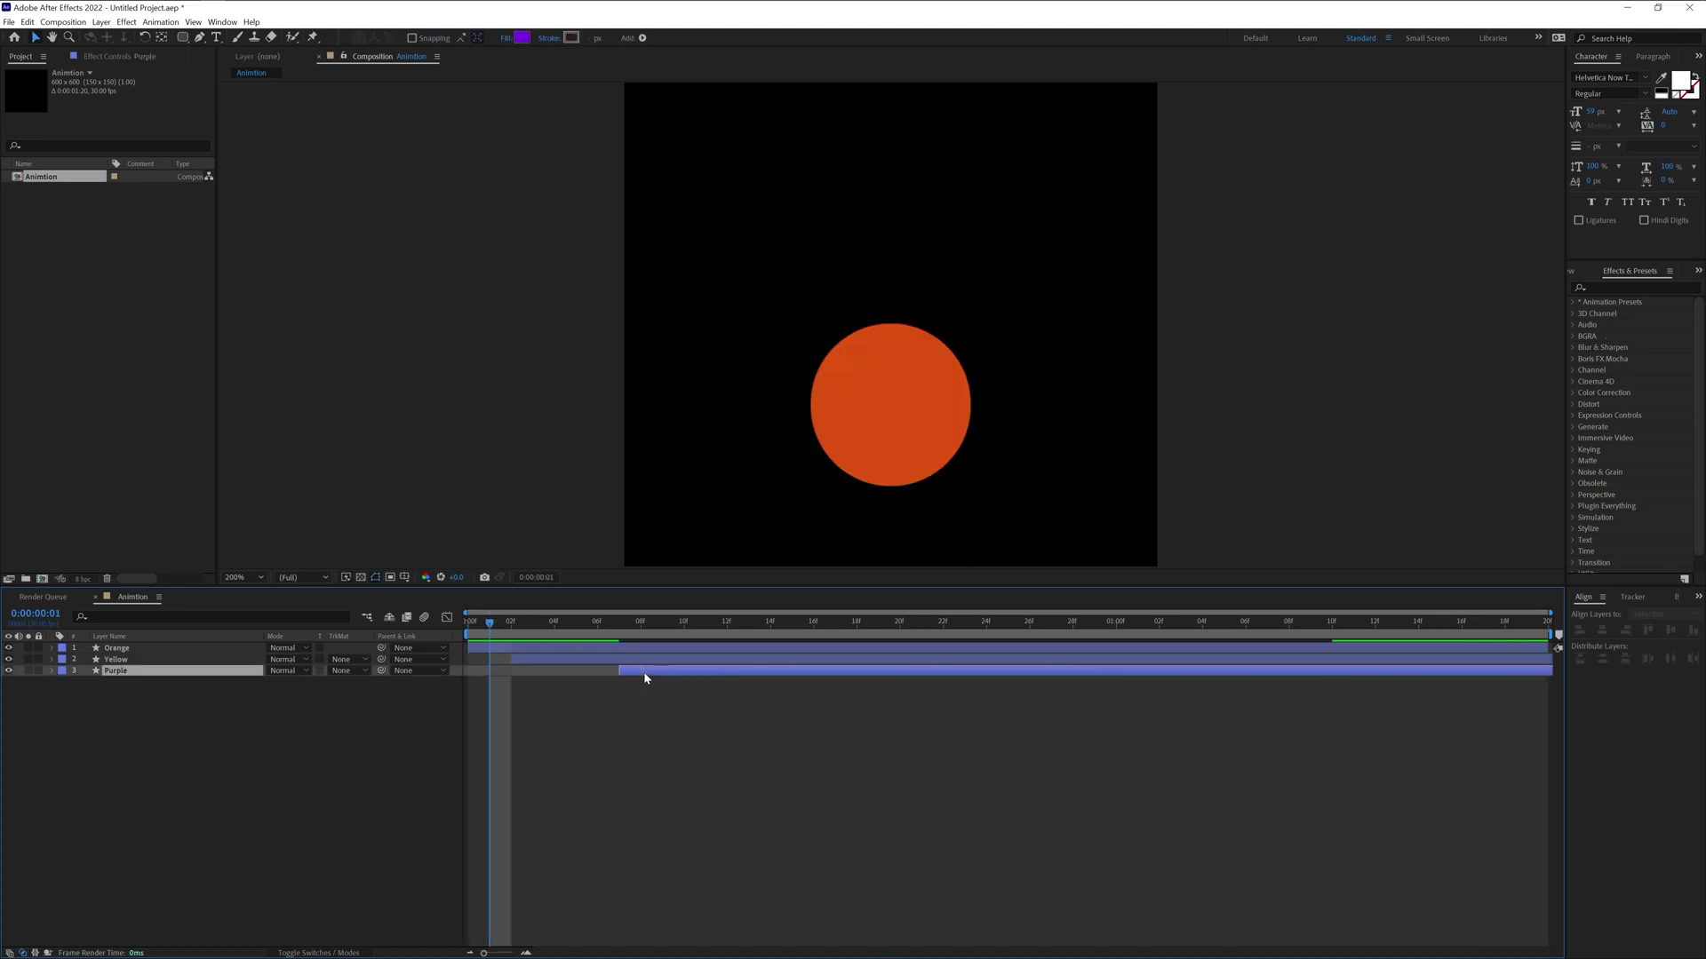
{"action": "key", "text": "Home"}
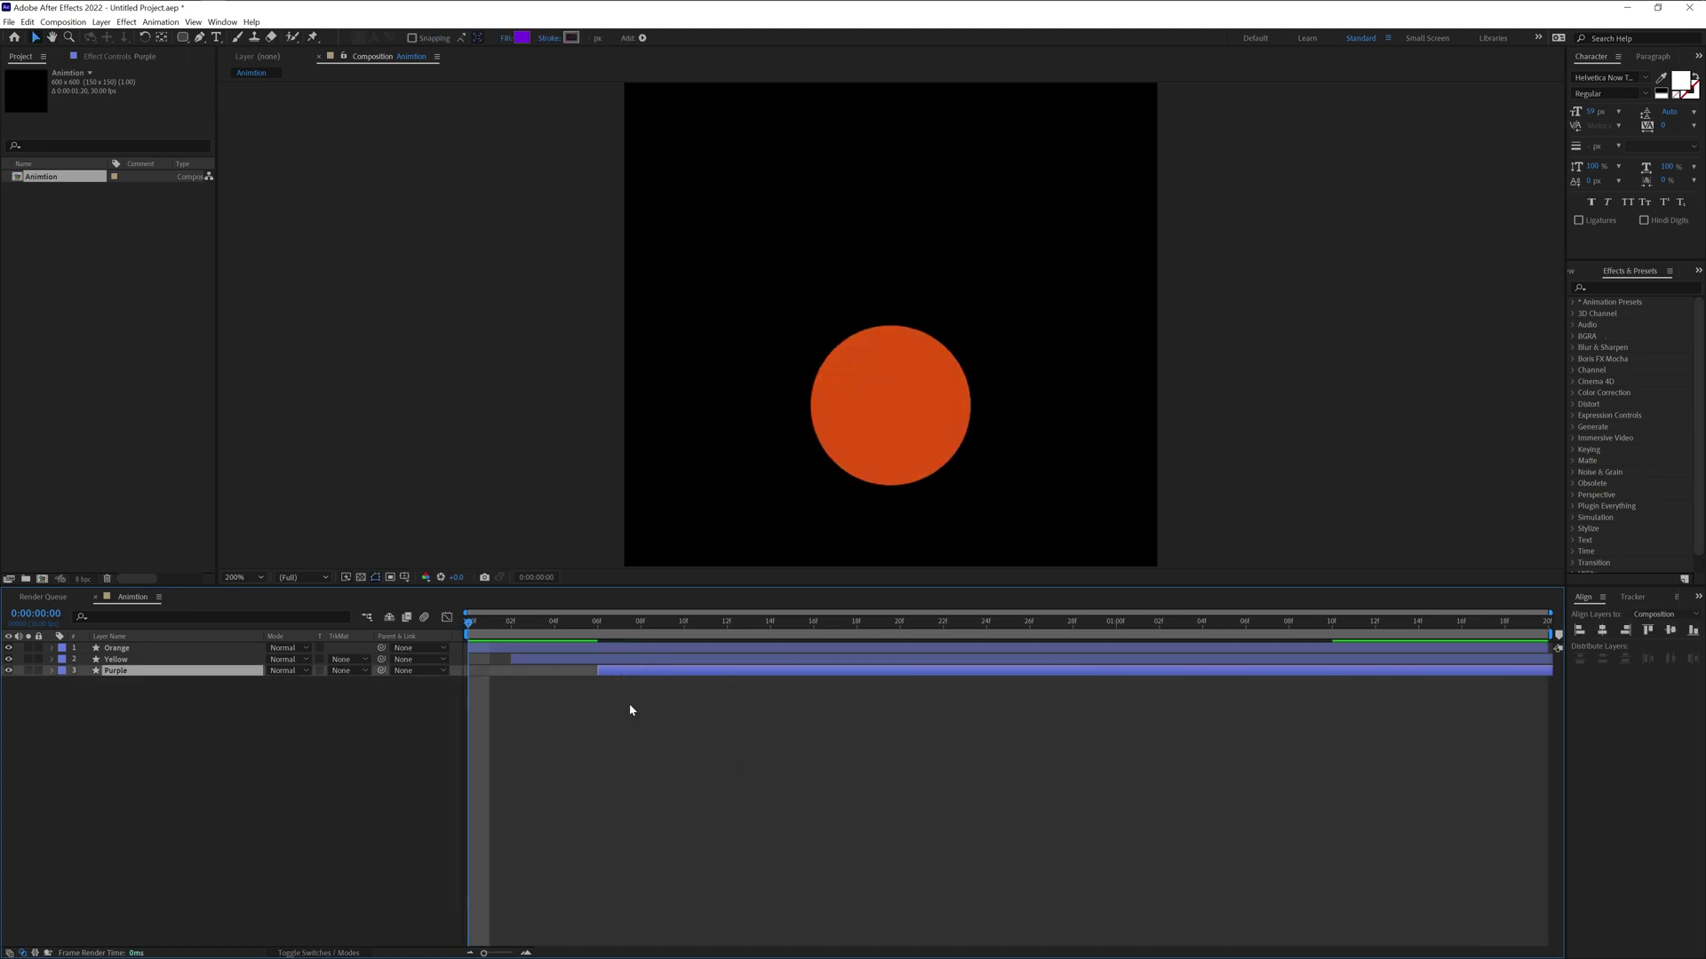
{"action": "left_click", "coordinate": [691, 753]}
{"action": "key", "text": "space"}
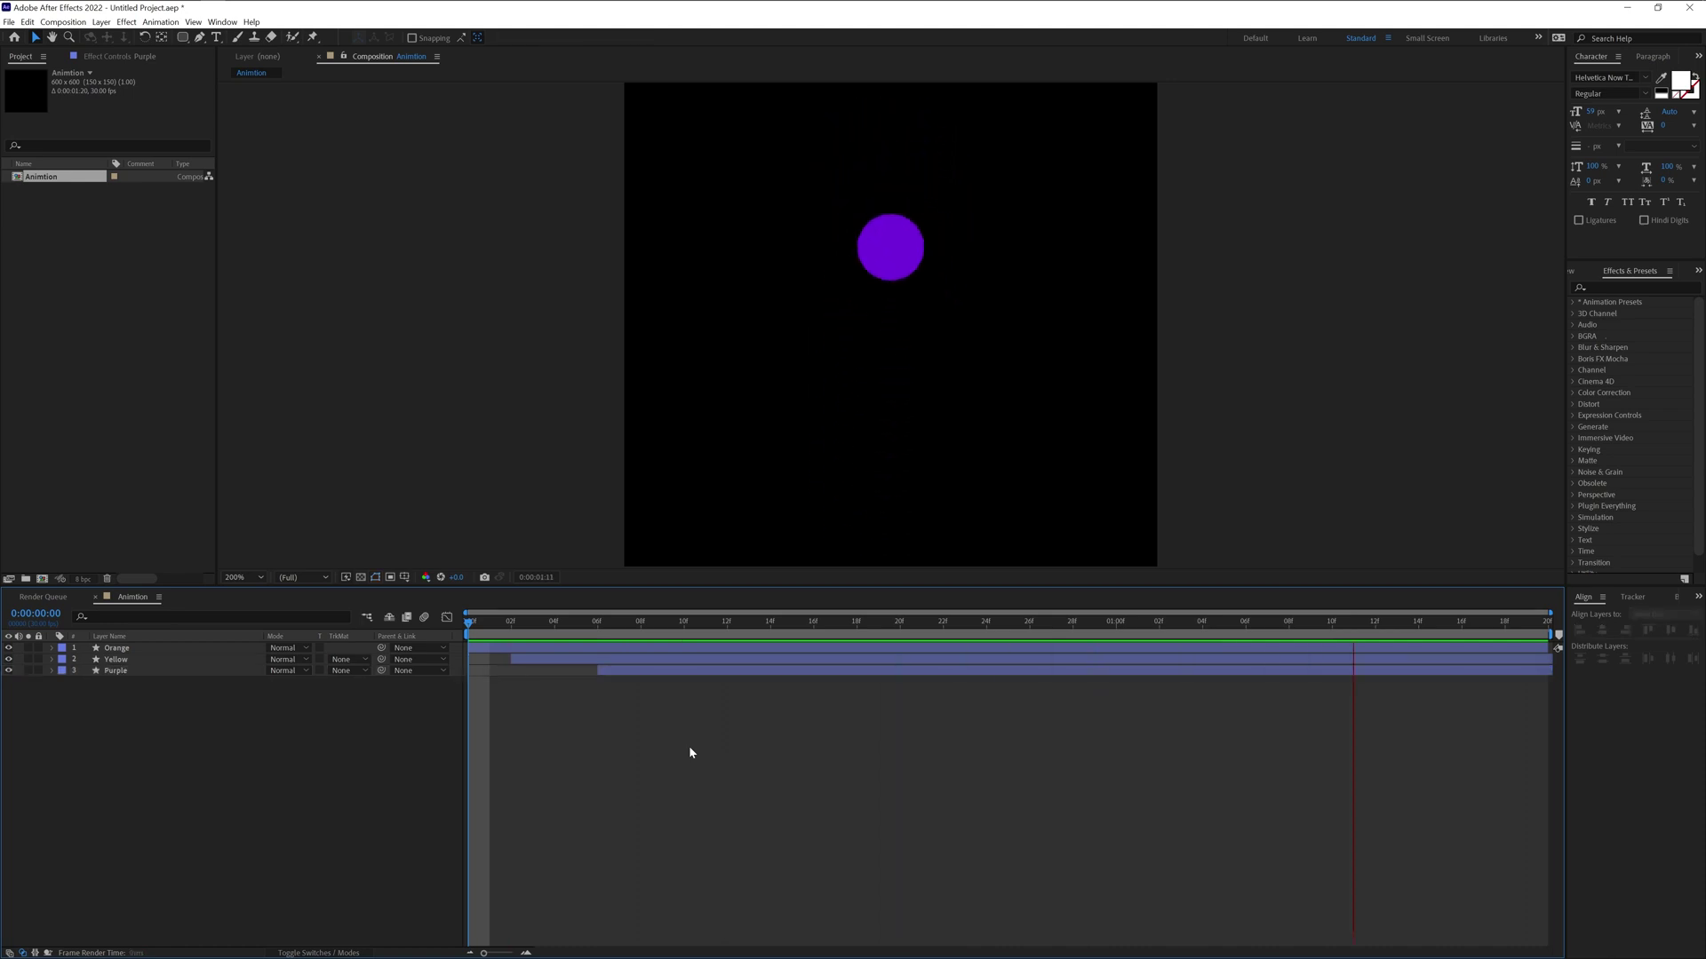
- Create a 1200 × 1200 px composition named 'Pattern'
{"action": "key", "text": "slash"}
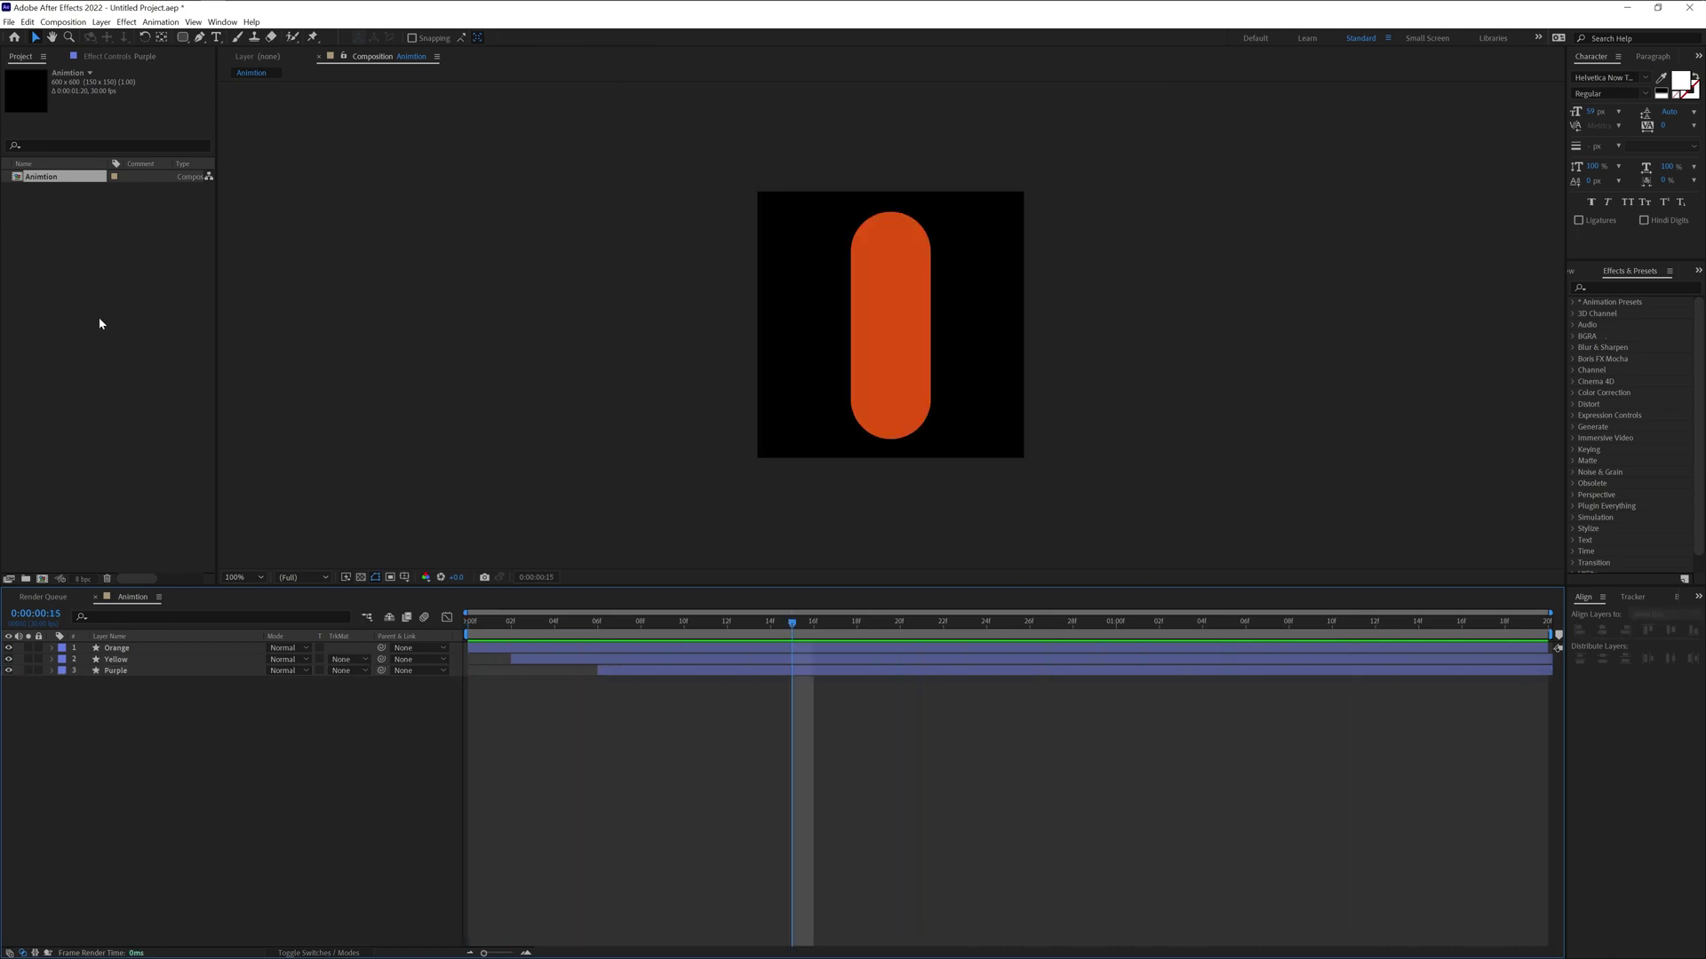
{"action": "right_click", "coordinate": [99, 320]}
{"action": "left_click", "coordinate": [125, 324]}
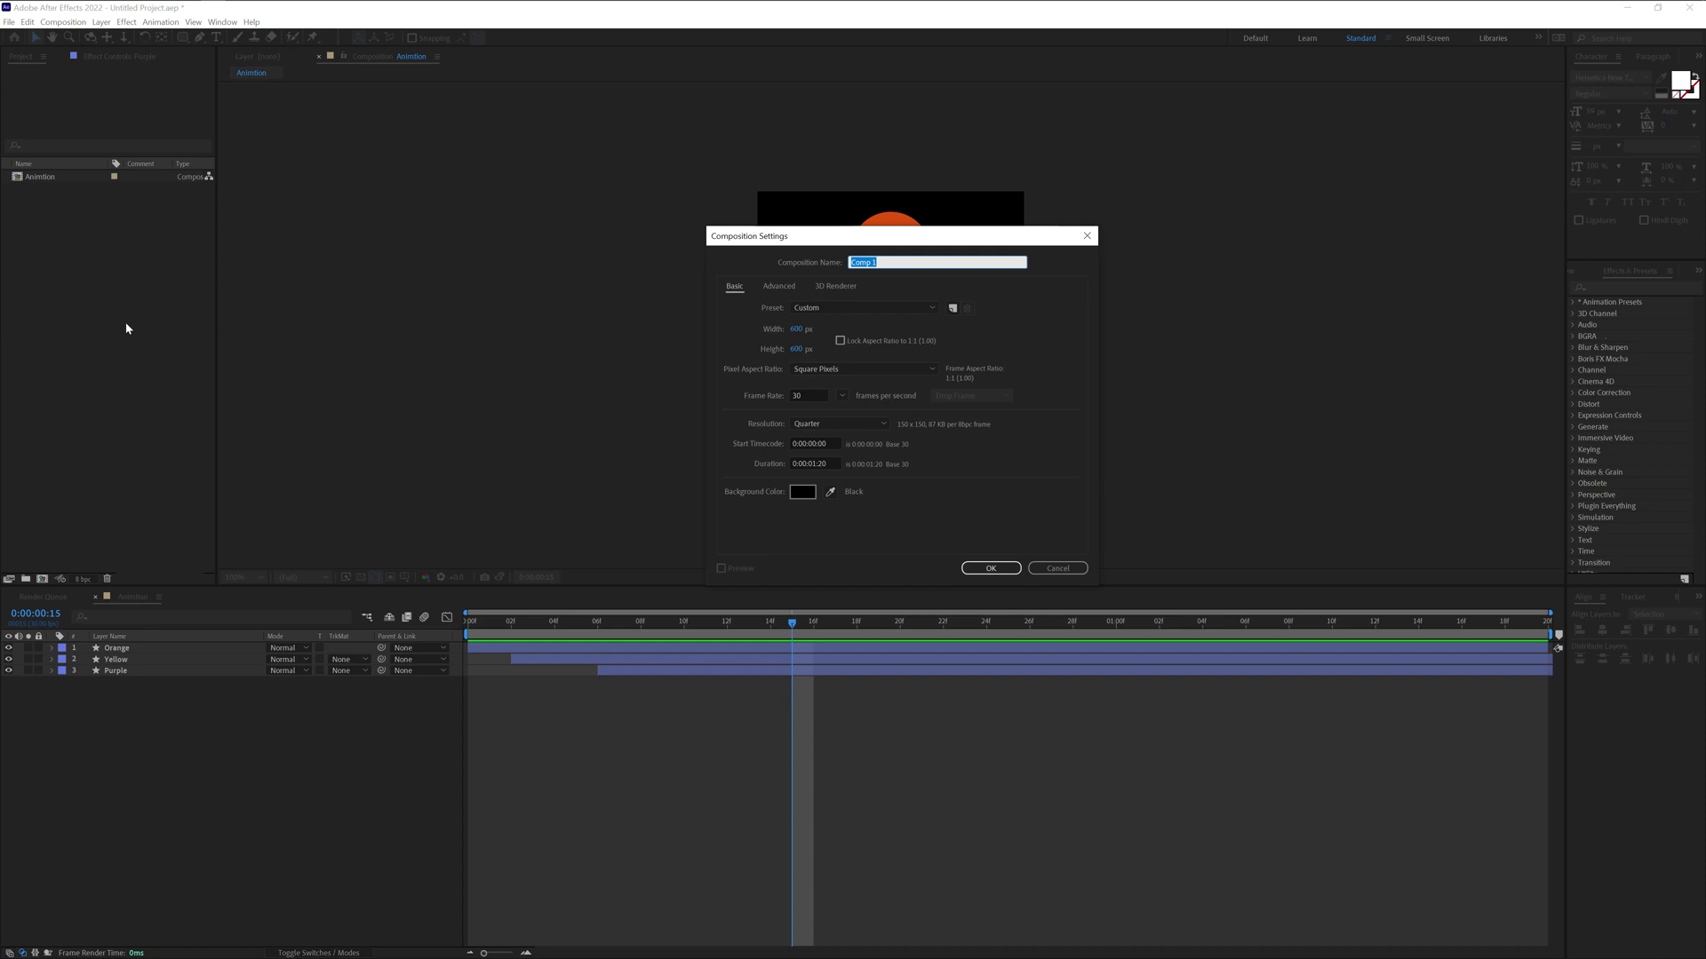
{"action": "type", "text": "Pattern"}
{"action": "left_click", "coordinate": [793, 329]}
{"action": "type", "text": "1200"}
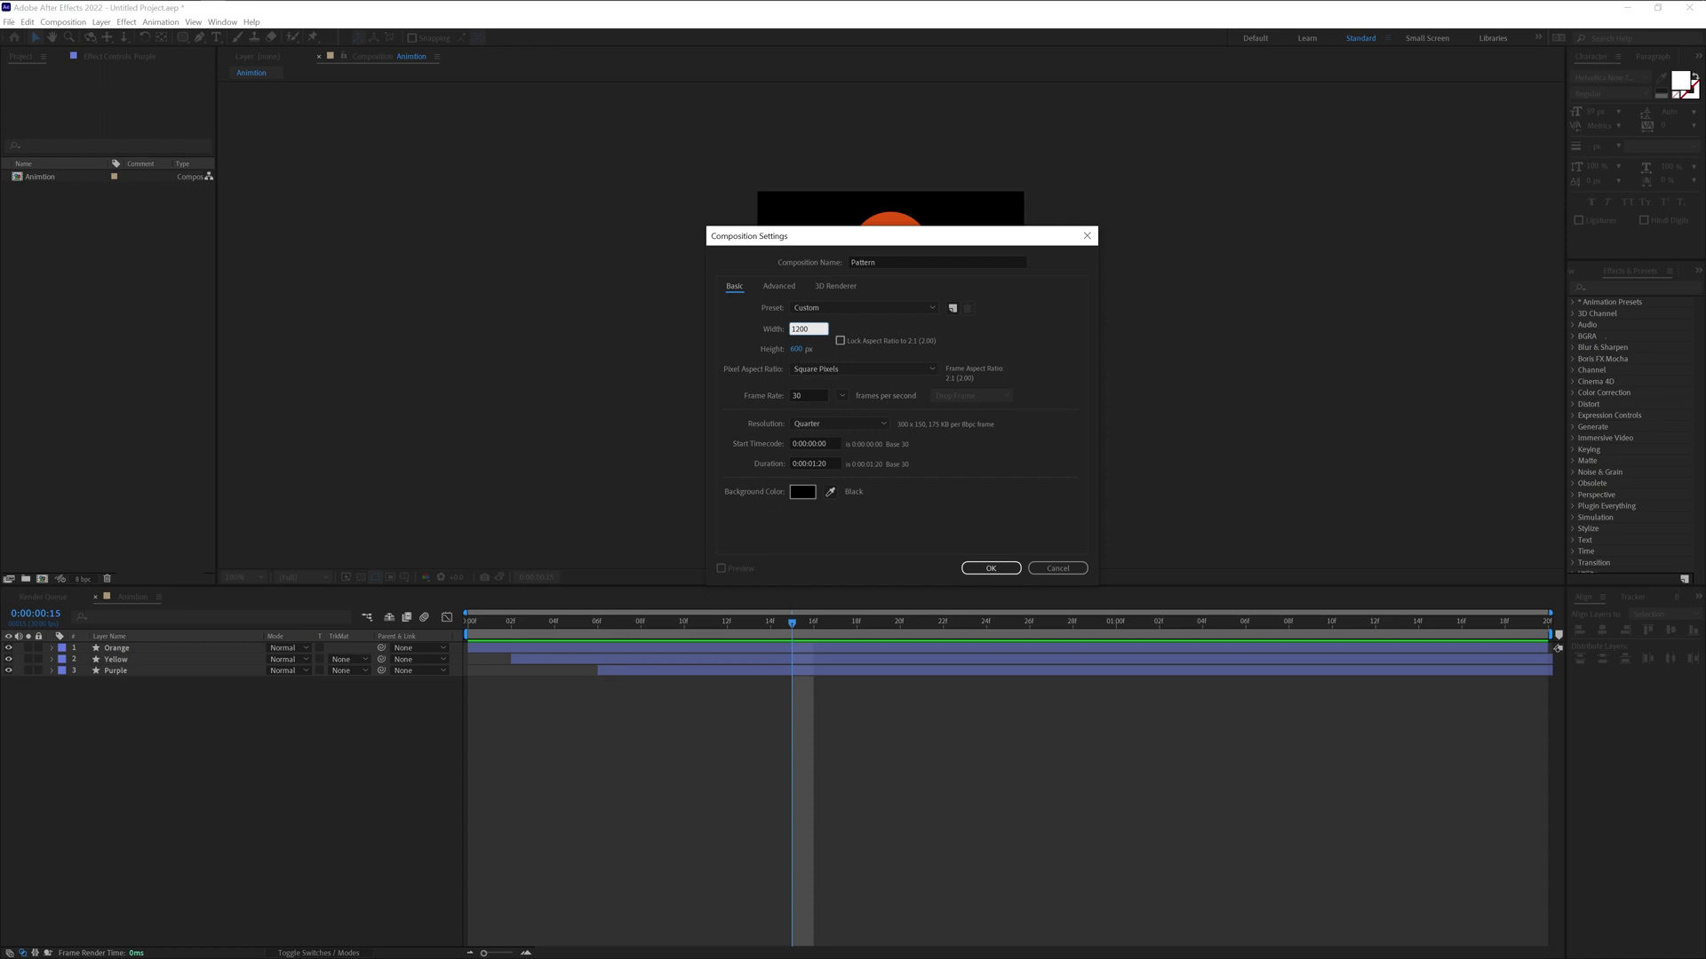
{"action": "key", "text": "Tab"}
{"action": "type", "text": "1200"}
{"action": "key", "text": "Return"}
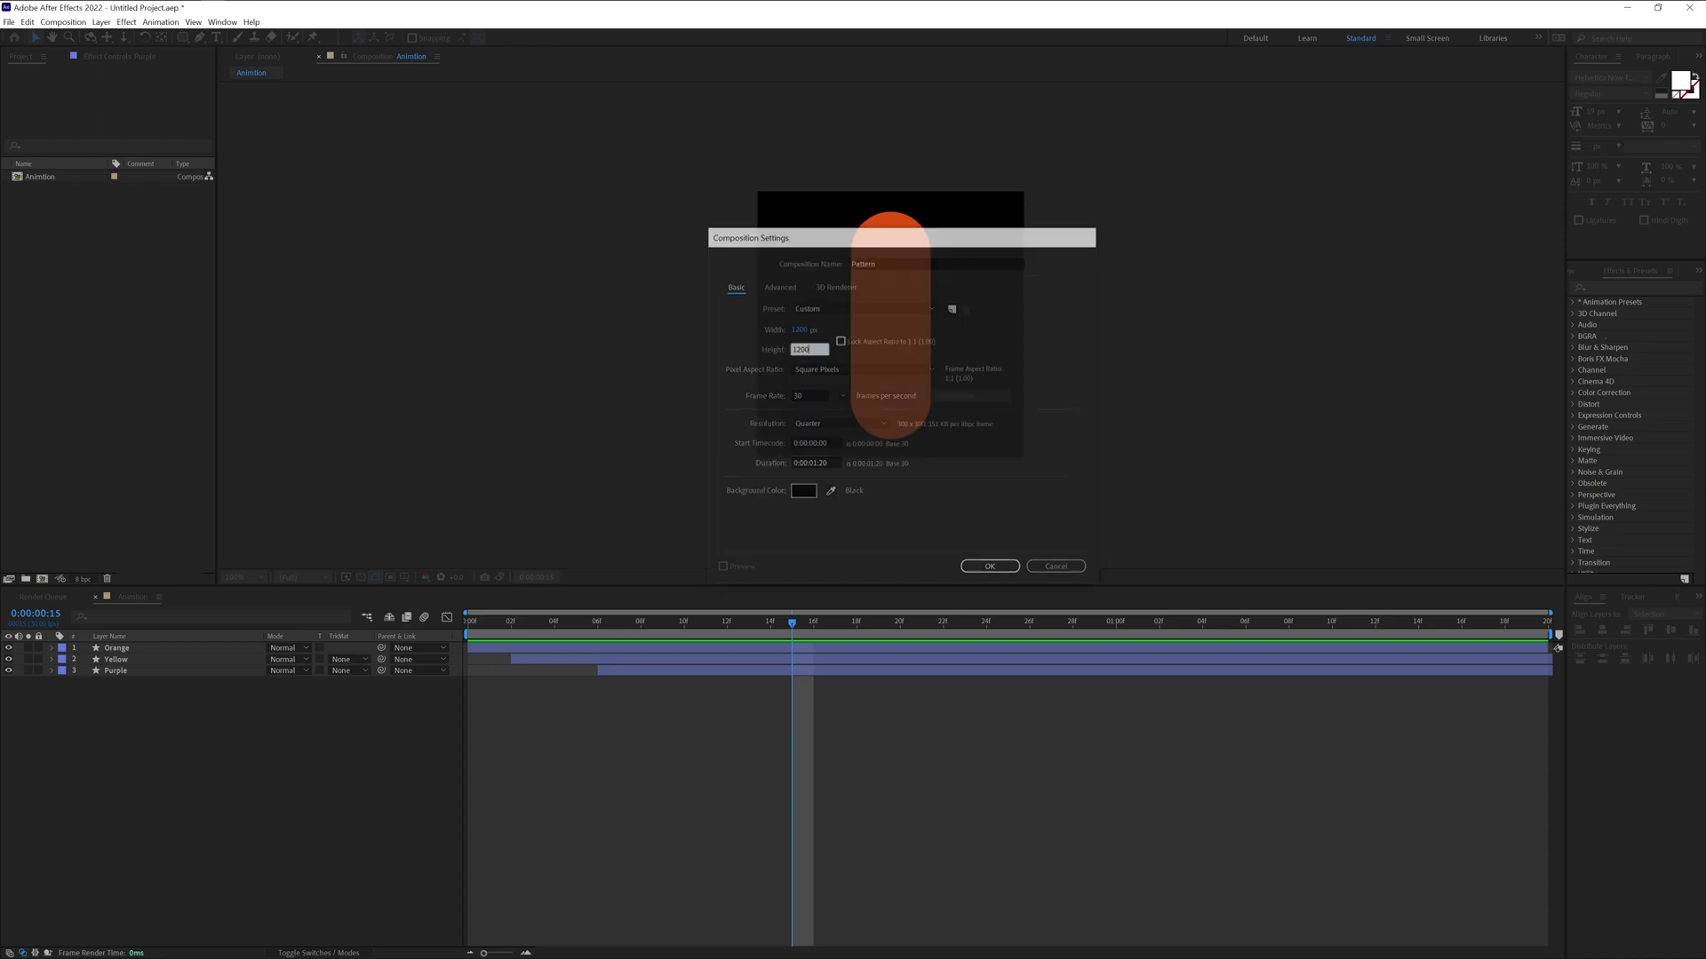
- Nest the Animation comp in Pattern and add a solid coloured 47B7E7
{"action": "left_click", "coordinate": [44, 177]}
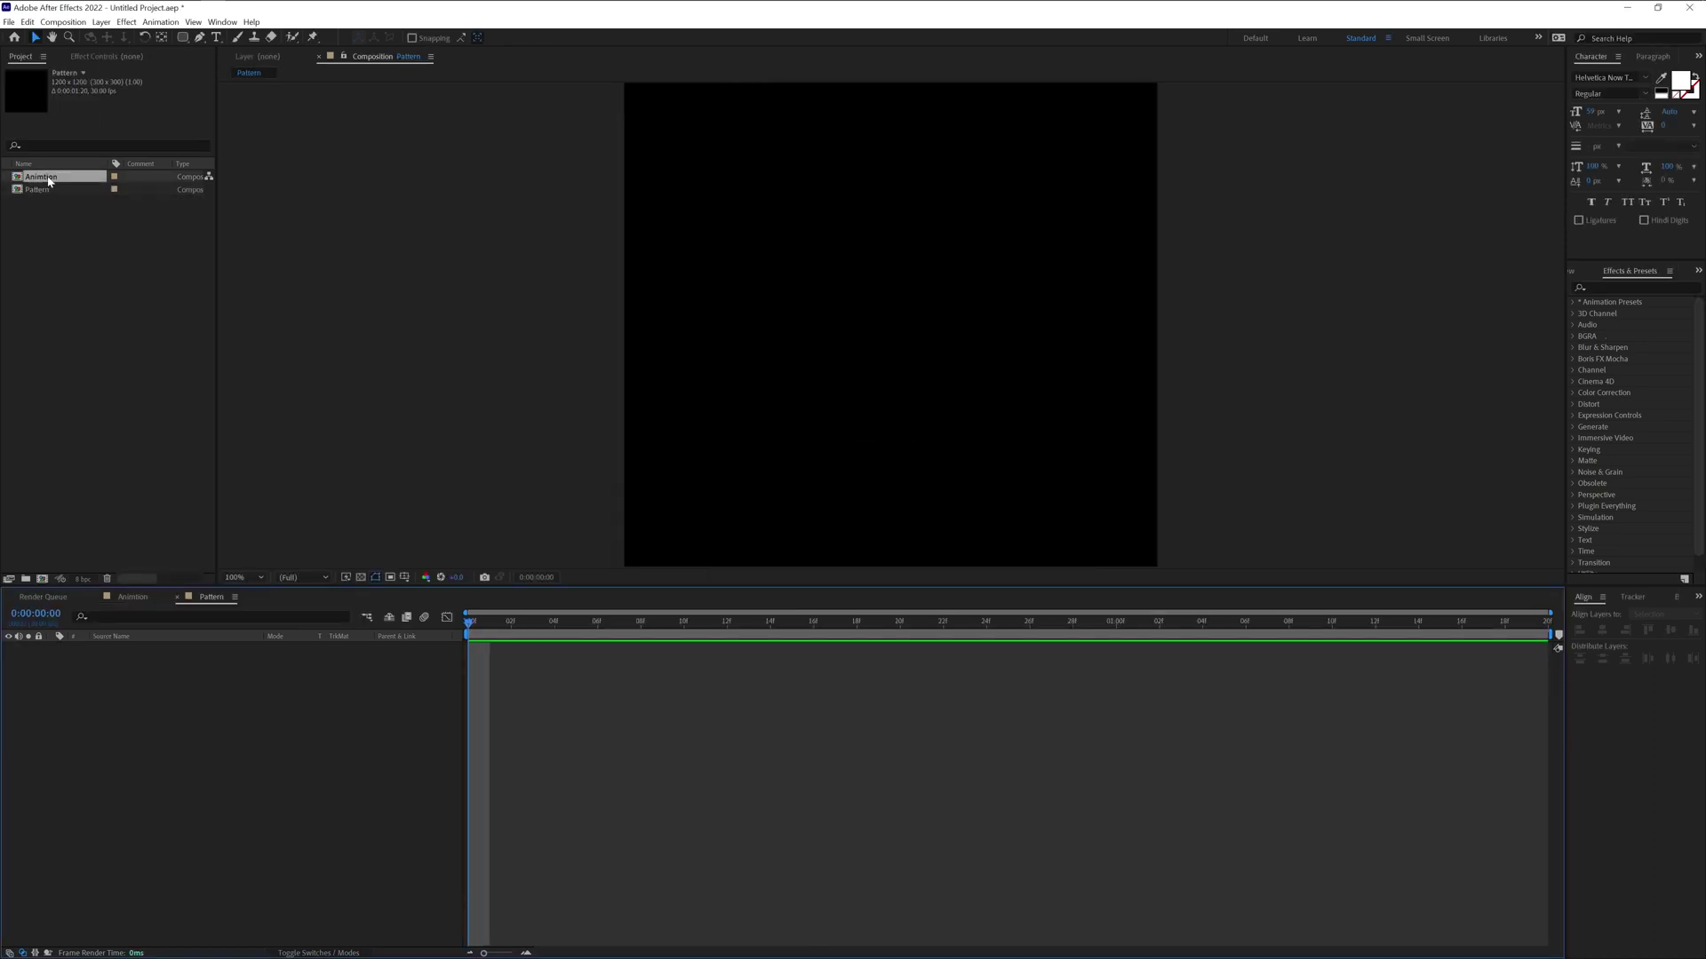
{"action": "left_click_drag", "start_coordinate": [45, 177], "coordinate": [213, 675]}
{"action": "right_click", "coordinate": [183, 718]}
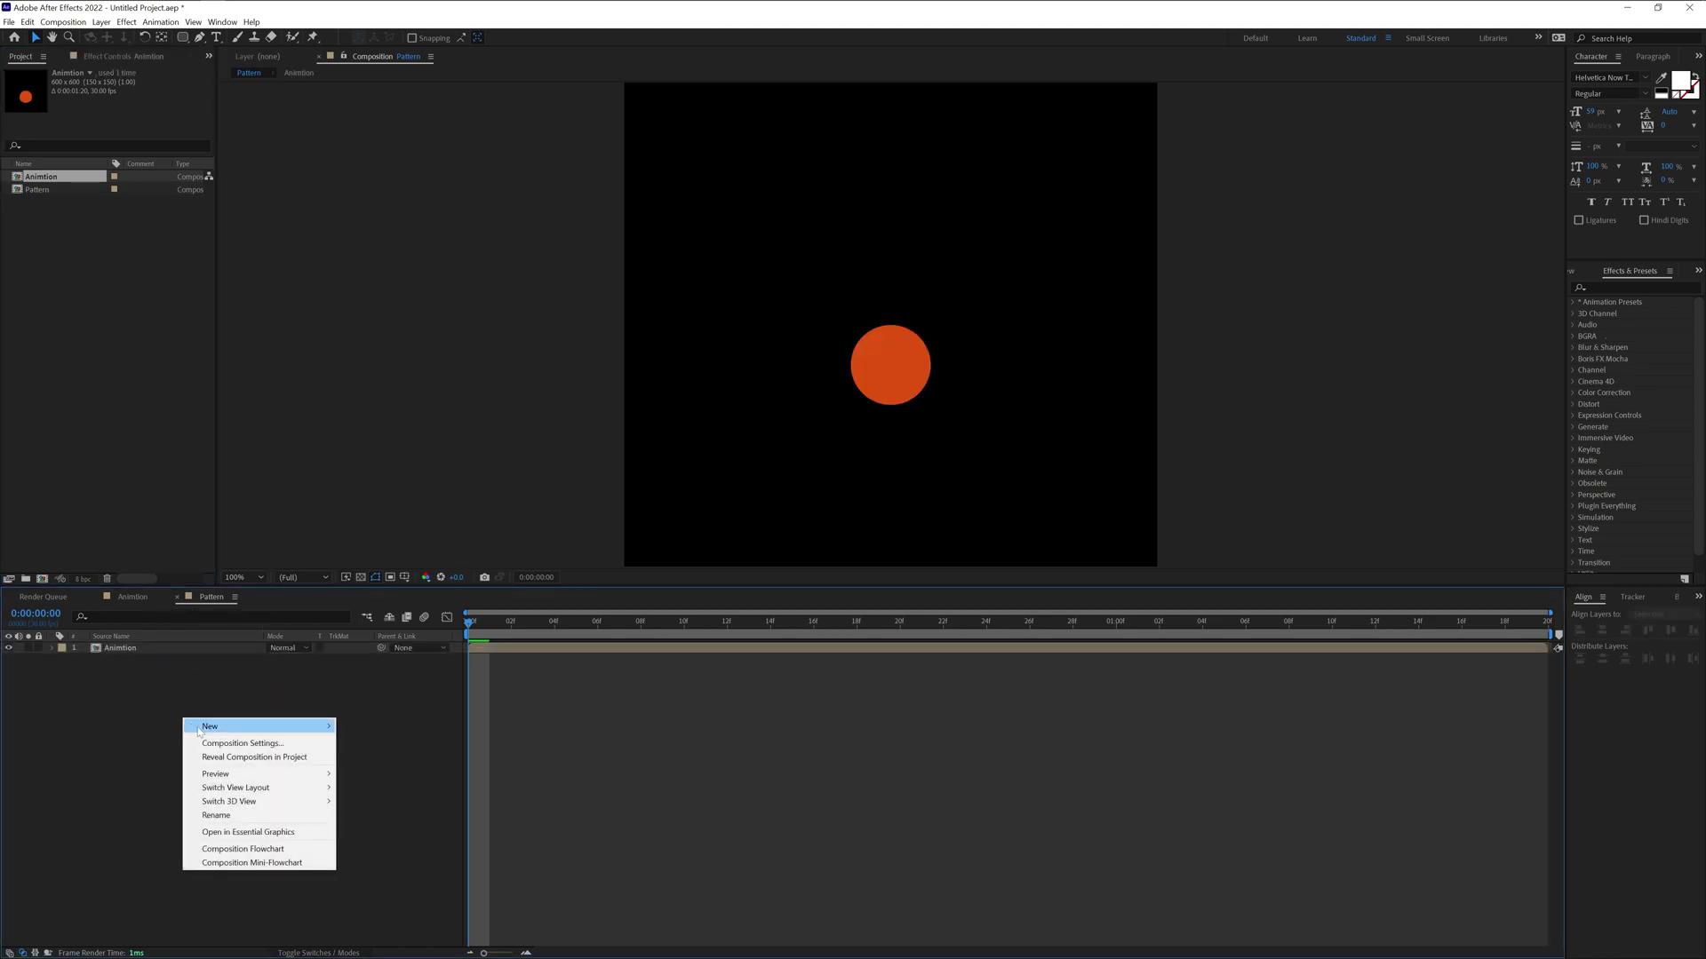
{"action": "mouse_move", "coordinate": [202, 727]}
{"action": "left_click", "coordinate": [385, 762]}
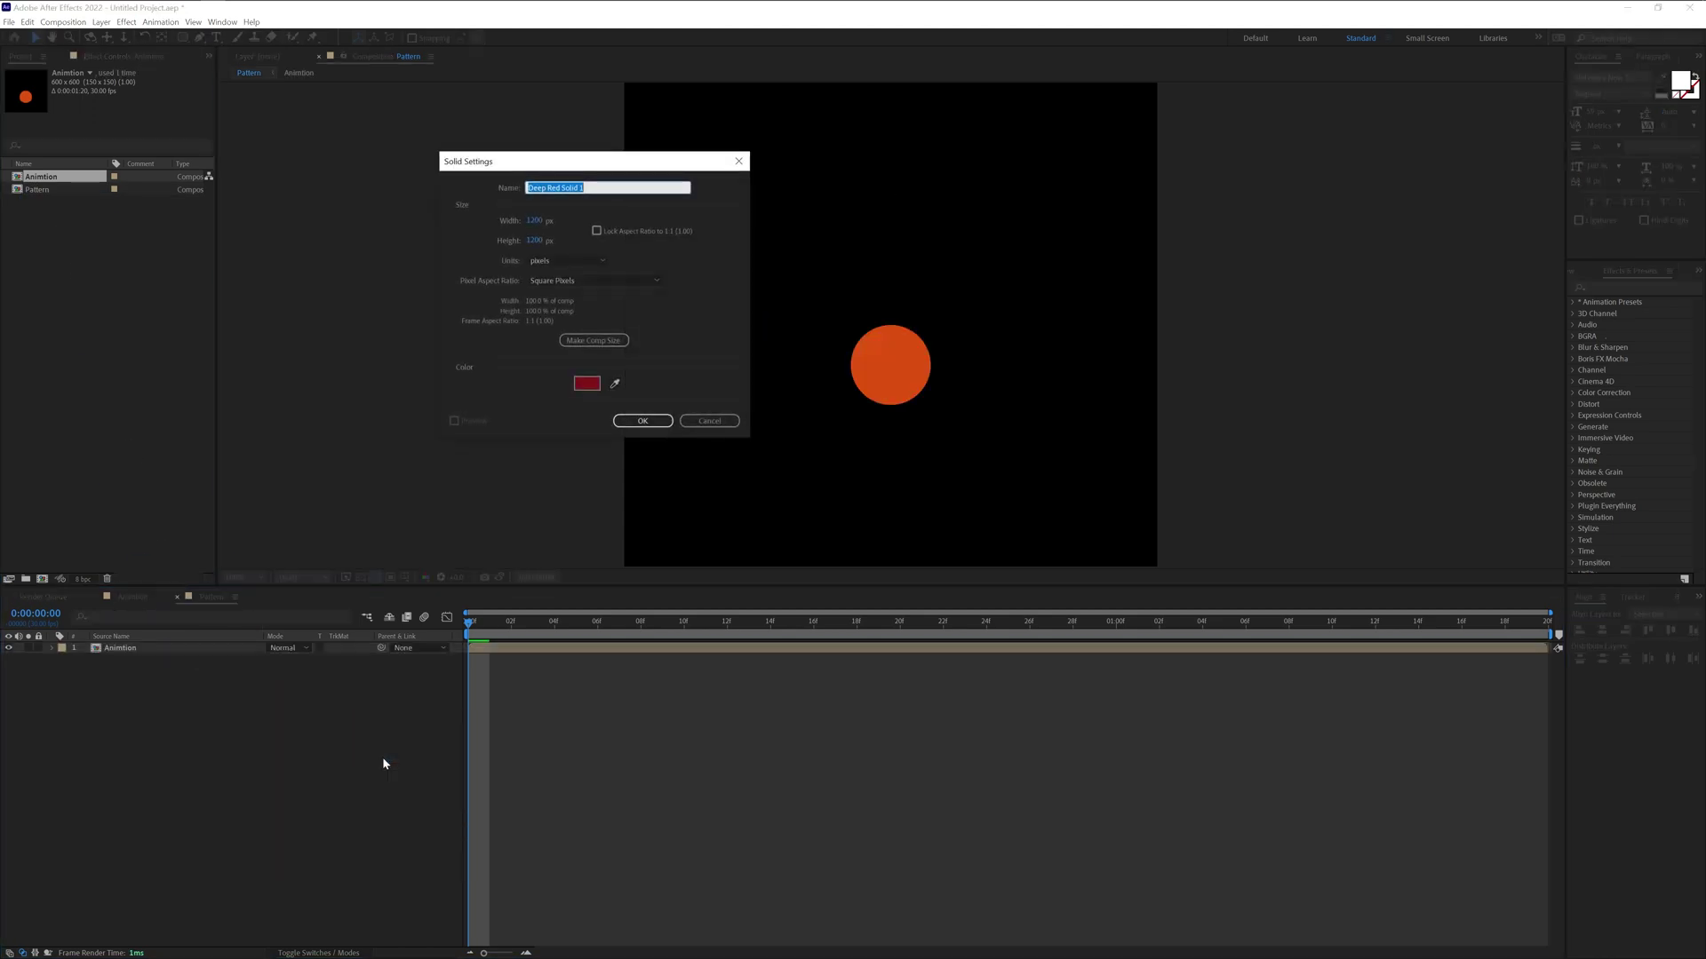
{"action": "left_click", "coordinate": [588, 384]}
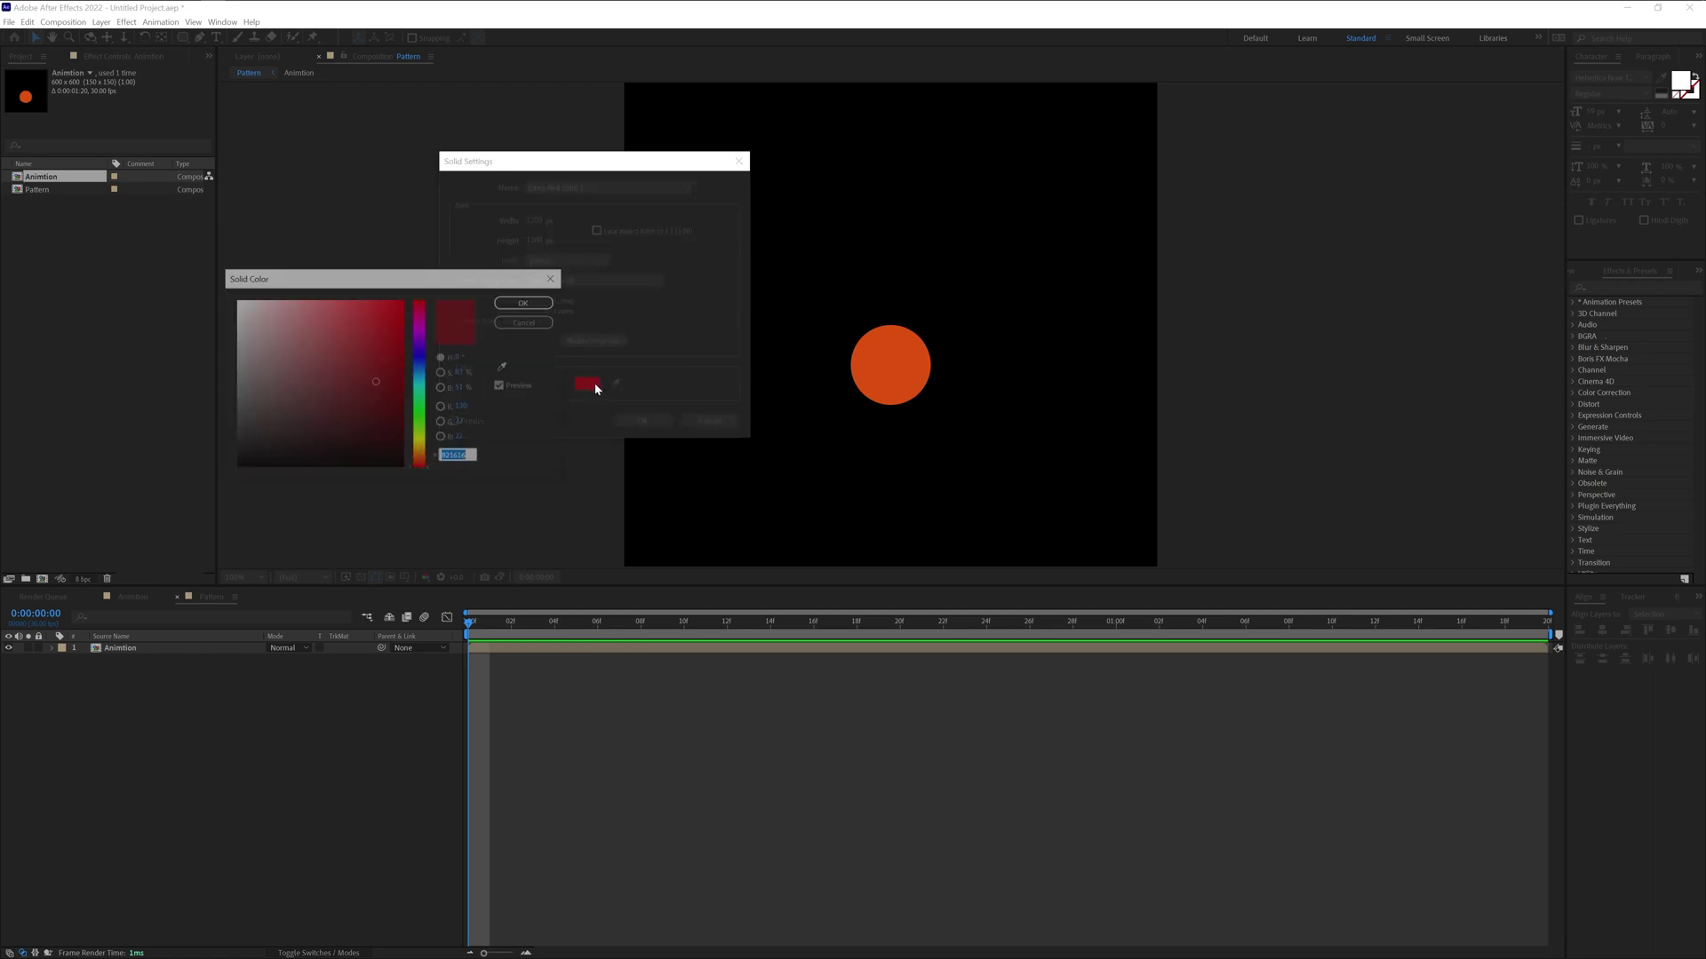
{"action": "type", "text": "47B7E7"}
{"action": "left_click", "coordinate": [527, 302]}
{"action": "left_click", "coordinate": [643, 420]}
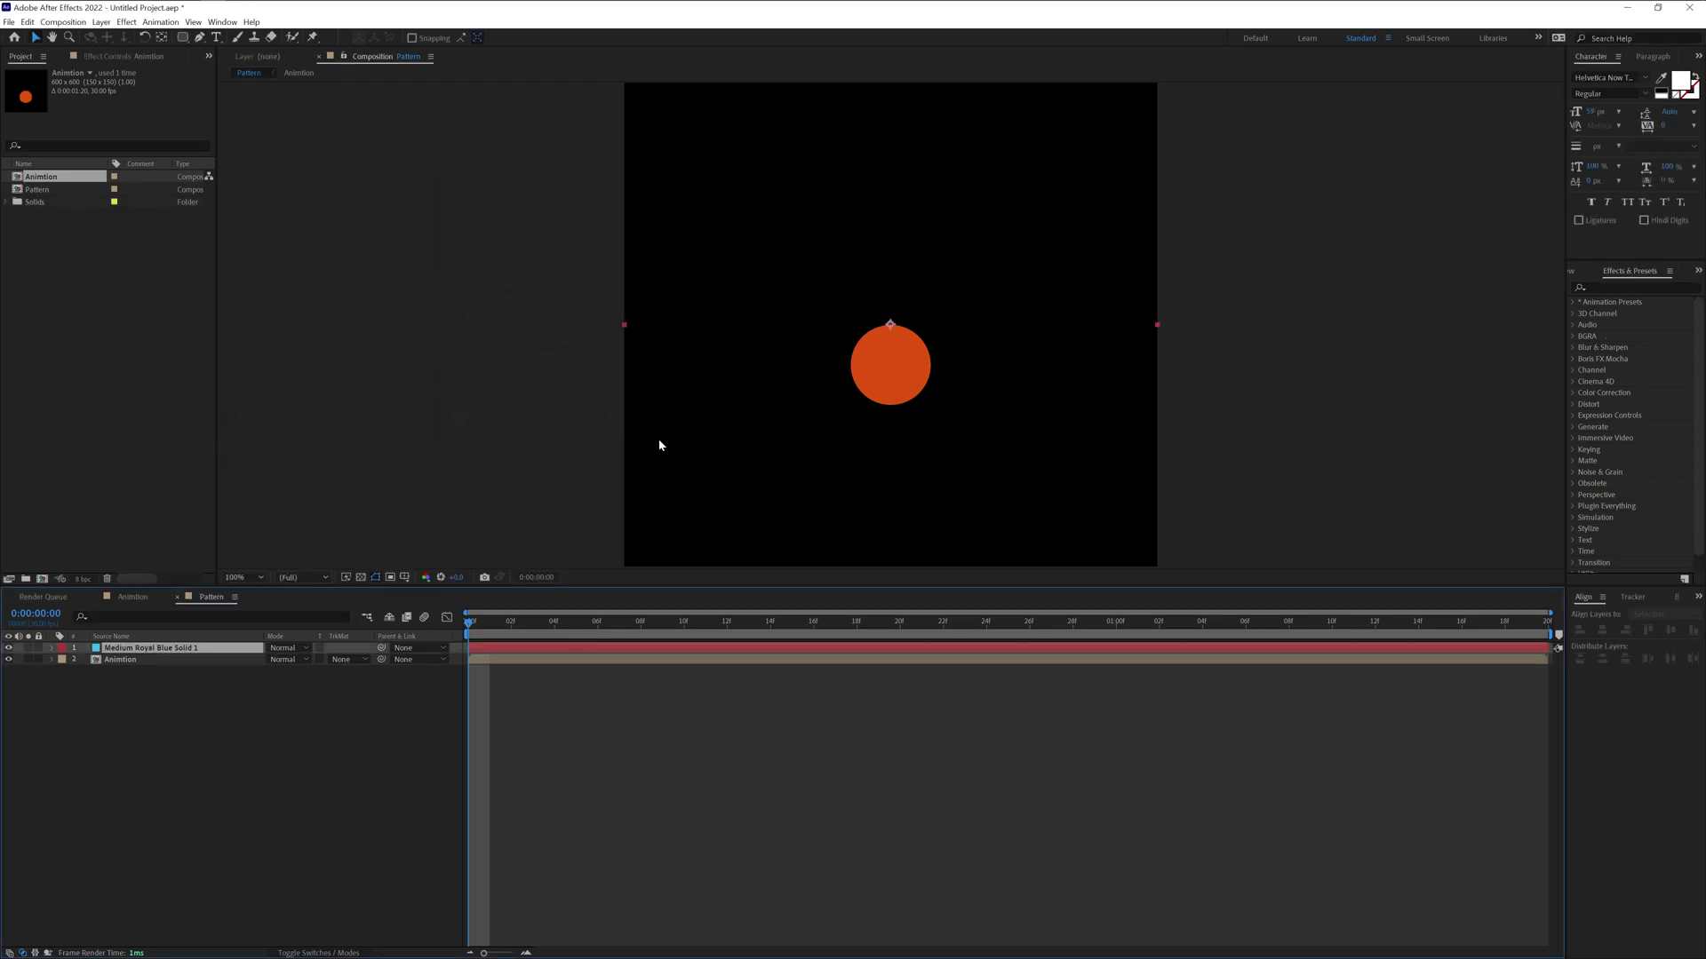
- Move the blue solid beneath the Animation layer and scale the pill to 76%
{"action": "left_click_drag", "start_coordinate": [134, 648], "coordinate": [138, 704]}
{"action": "key", "text": "space"}
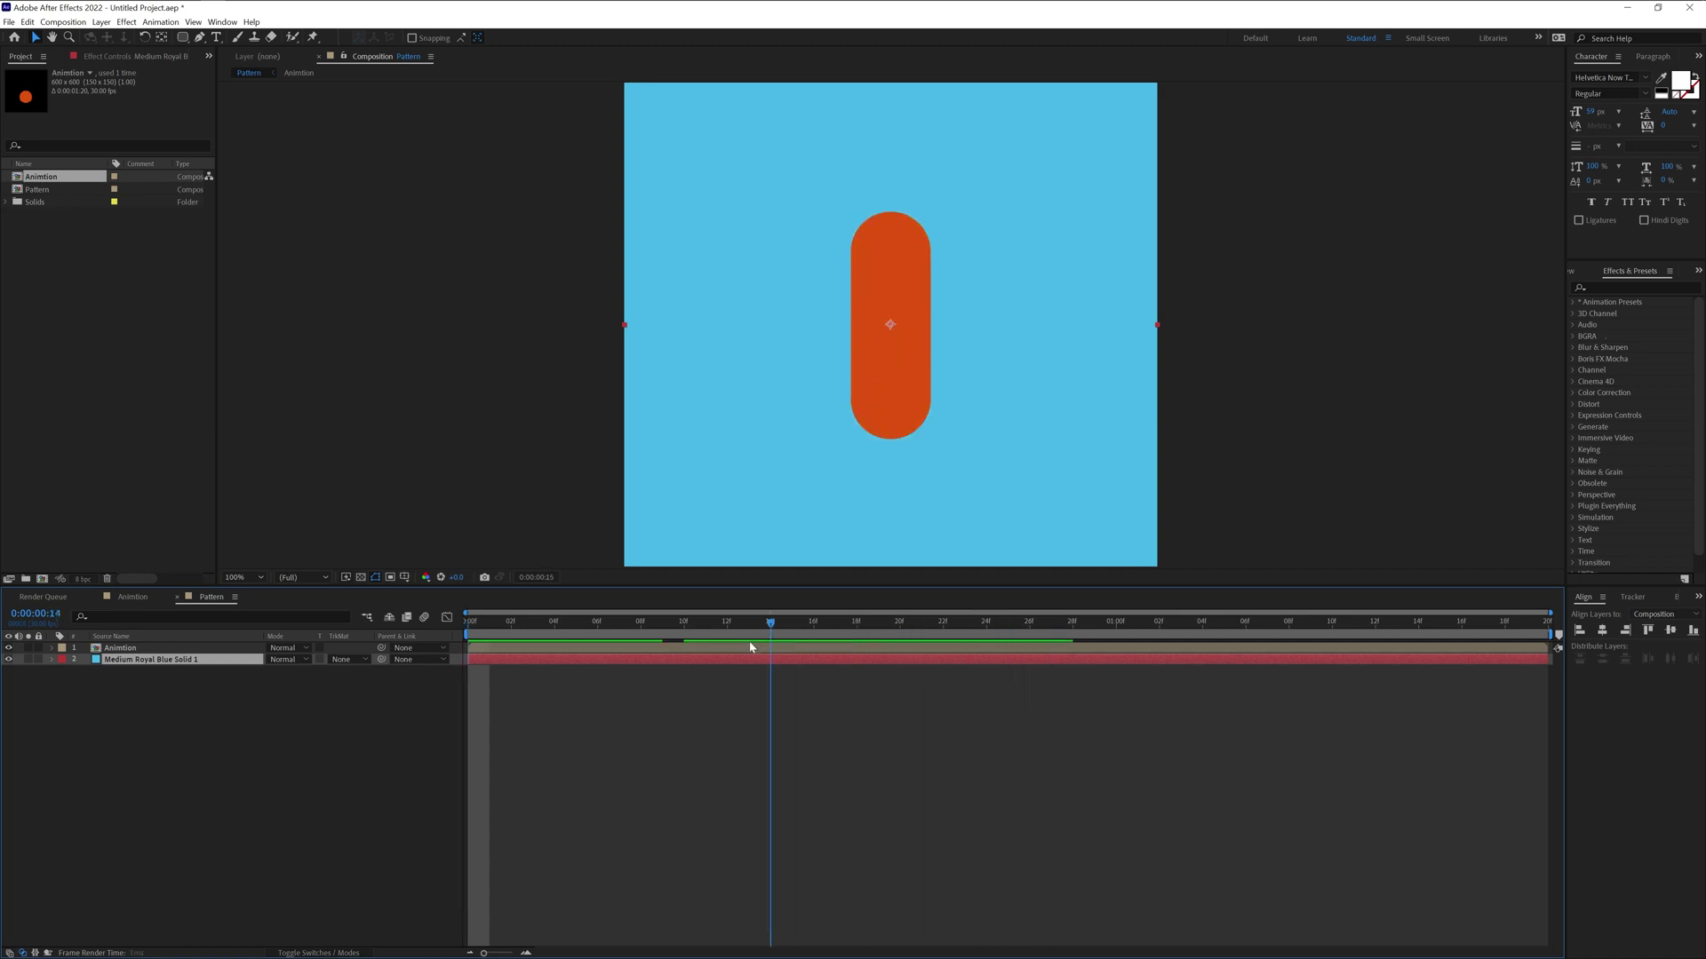
{"action": "key", "text": "space"}
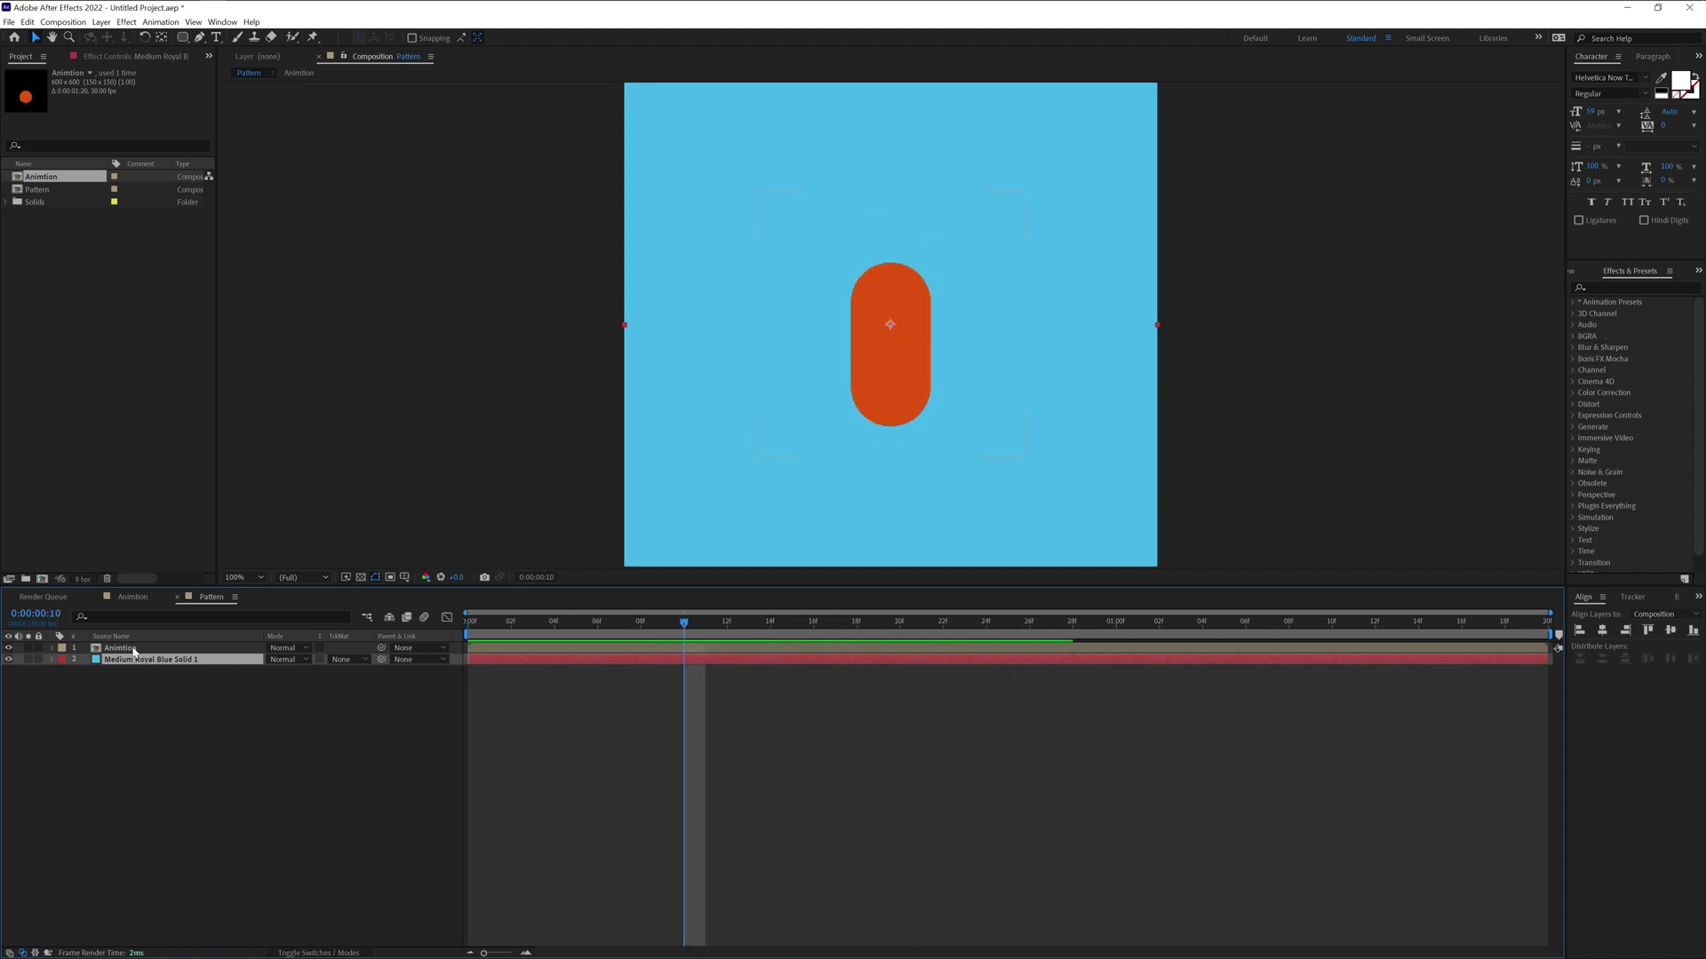
{"action": "left_click", "coordinate": [227, 648]}
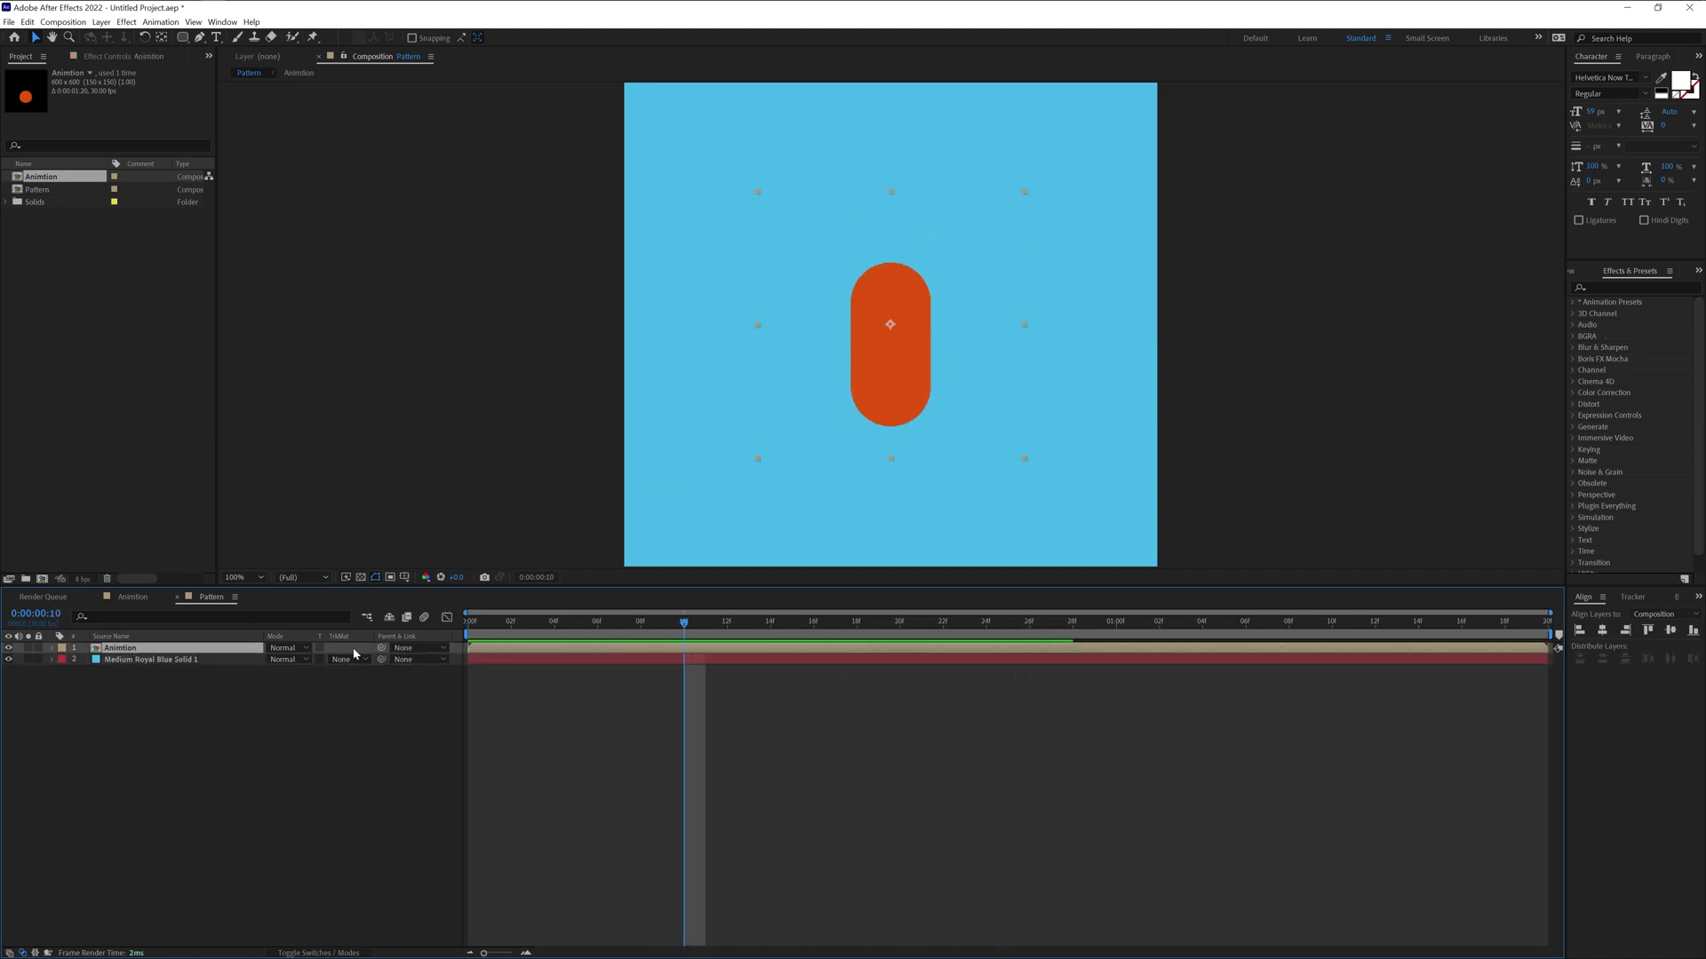
{"action": "key", "text": "s"}
{"action": "left_click_drag", "start_coordinate": [293, 659], "coordinate": [274, 660]}
- Apply a Fill effect to the solid with a light cyan colour
{"action": "left_click", "coordinate": [785, 358]}
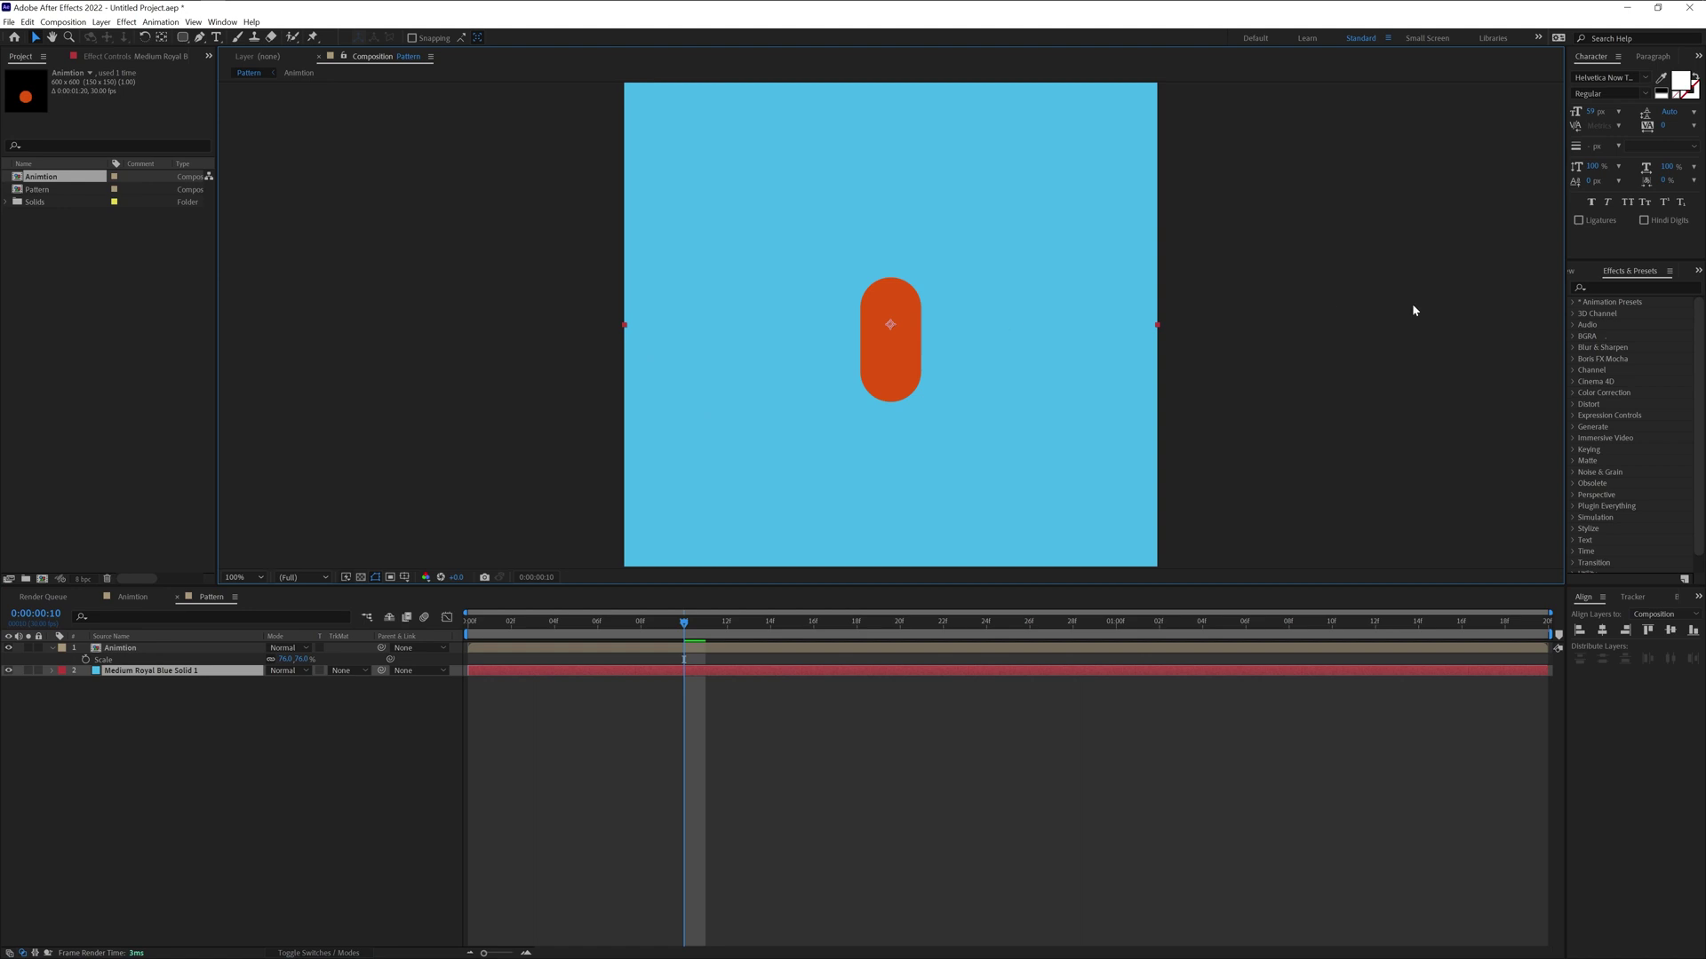
{"action": "left_click", "coordinate": [1596, 287]}
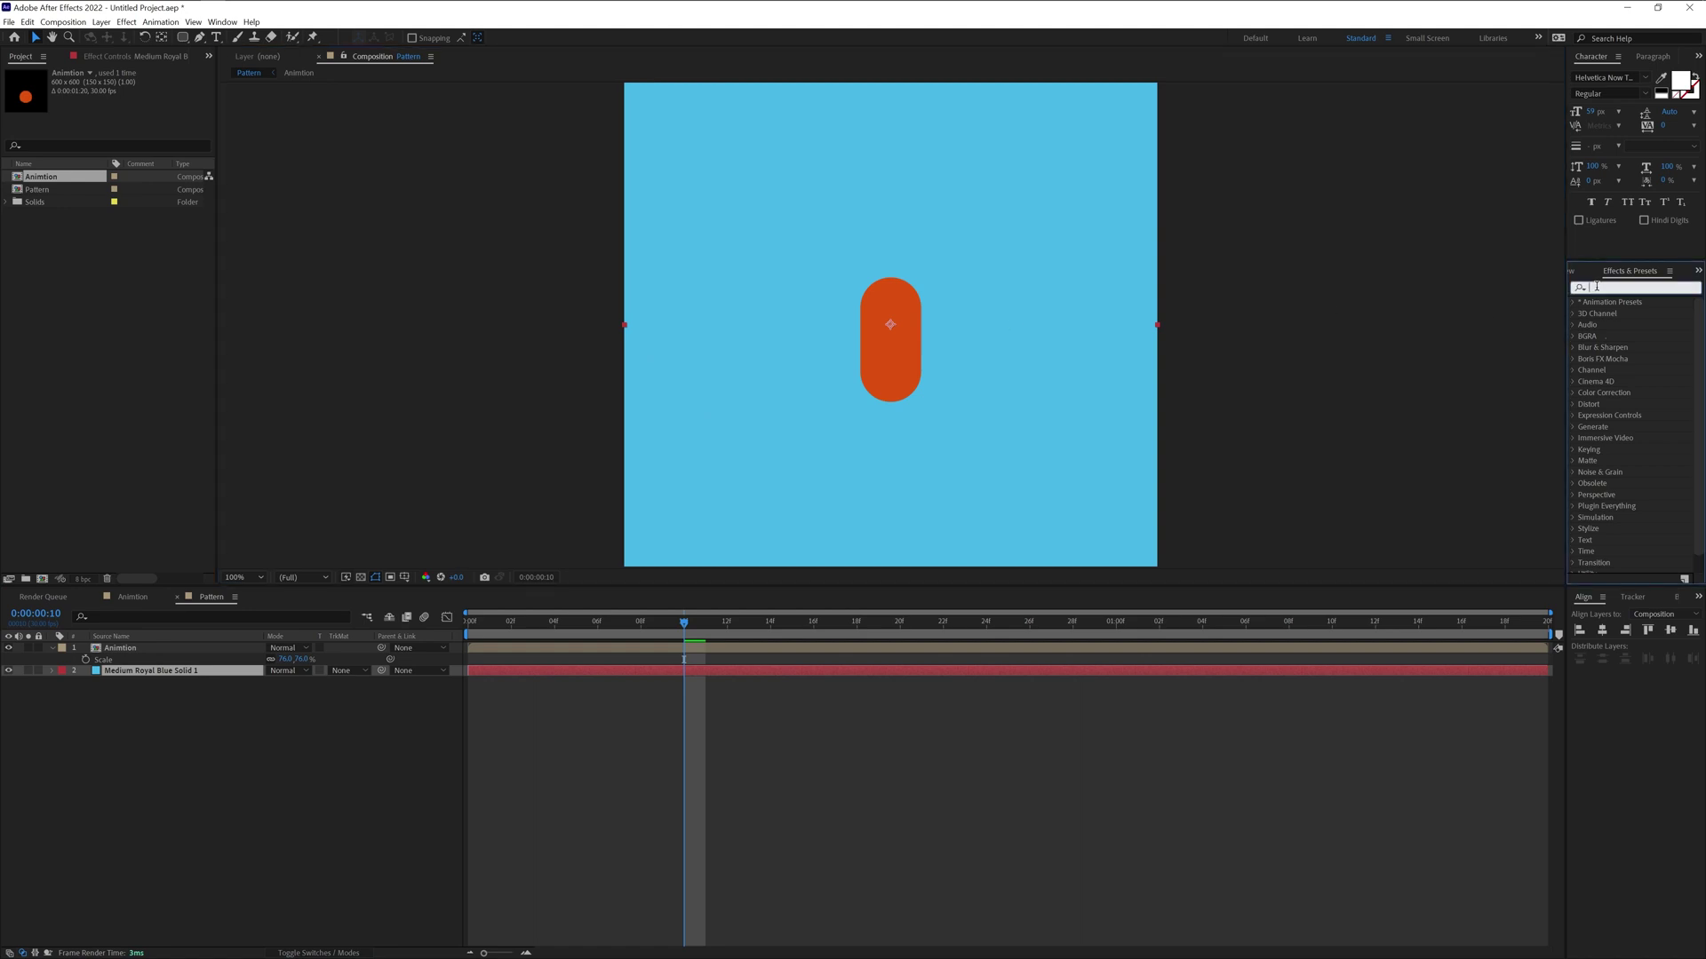
{"action": "type", "text": "fill"}
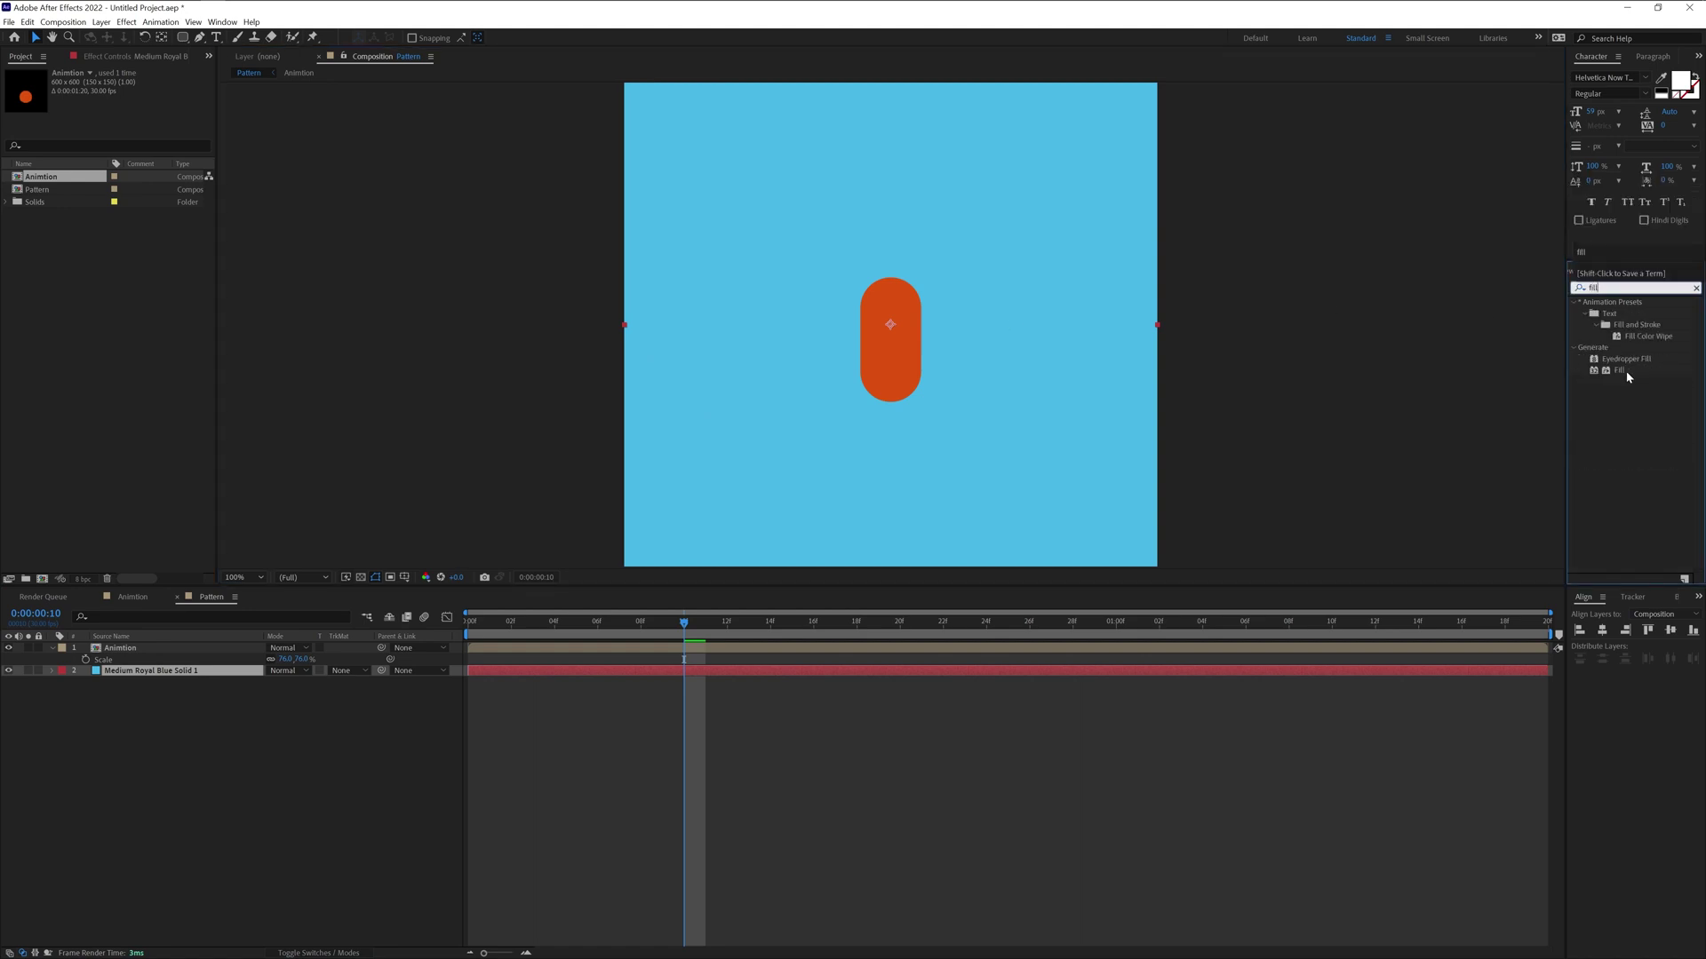
{"action": "left_click_drag", "start_coordinate": [1619, 370], "coordinate": [105, 677]}
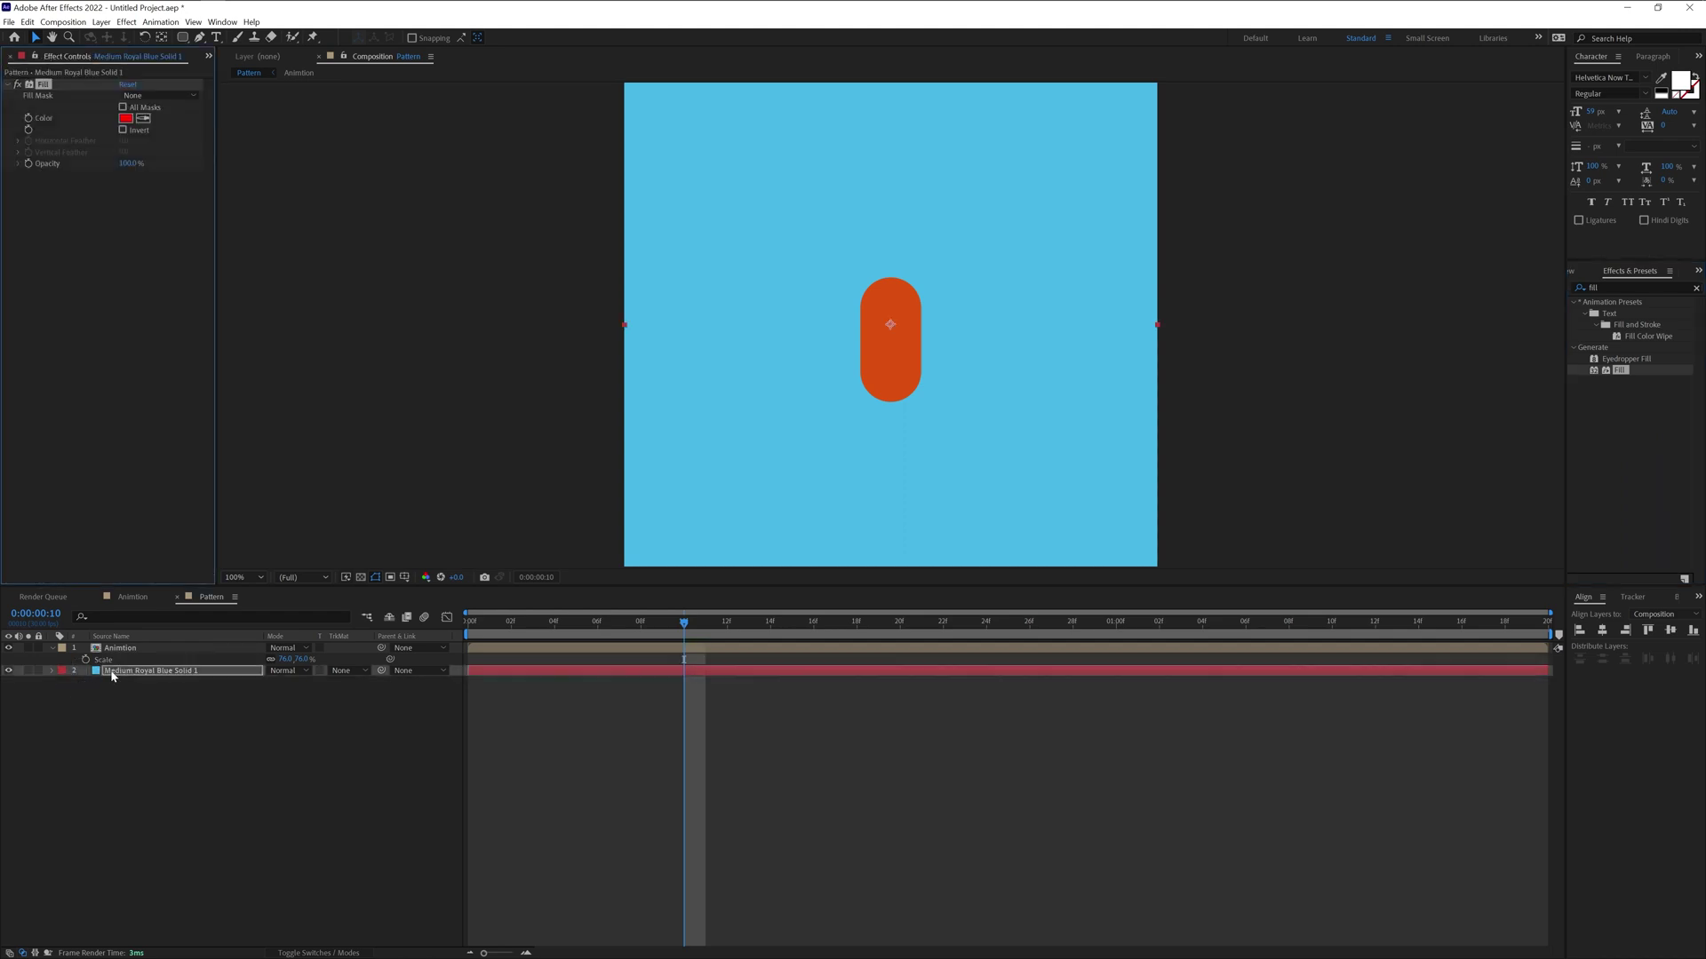
{"action": "left_click", "coordinate": [126, 117]}
{"action": "left_click", "coordinate": [424, 375]}
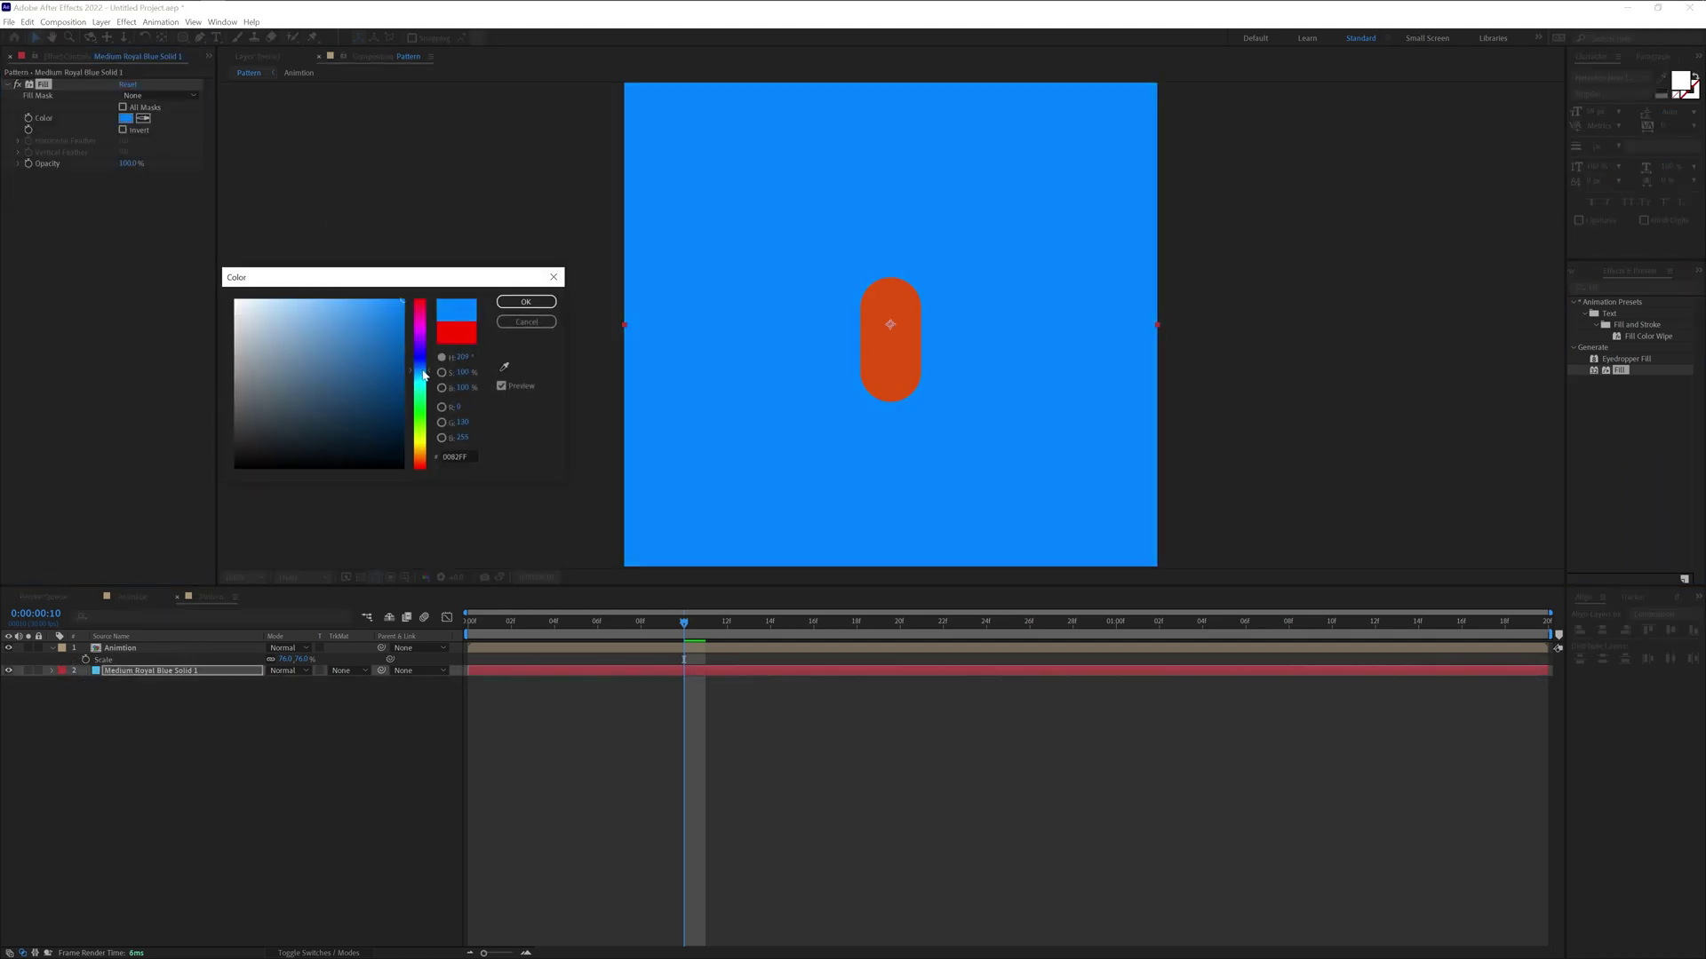
{"action": "left_click", "coordinate": [314, 327]}
{"action": "left_click", "coordinate": [529, 303]}
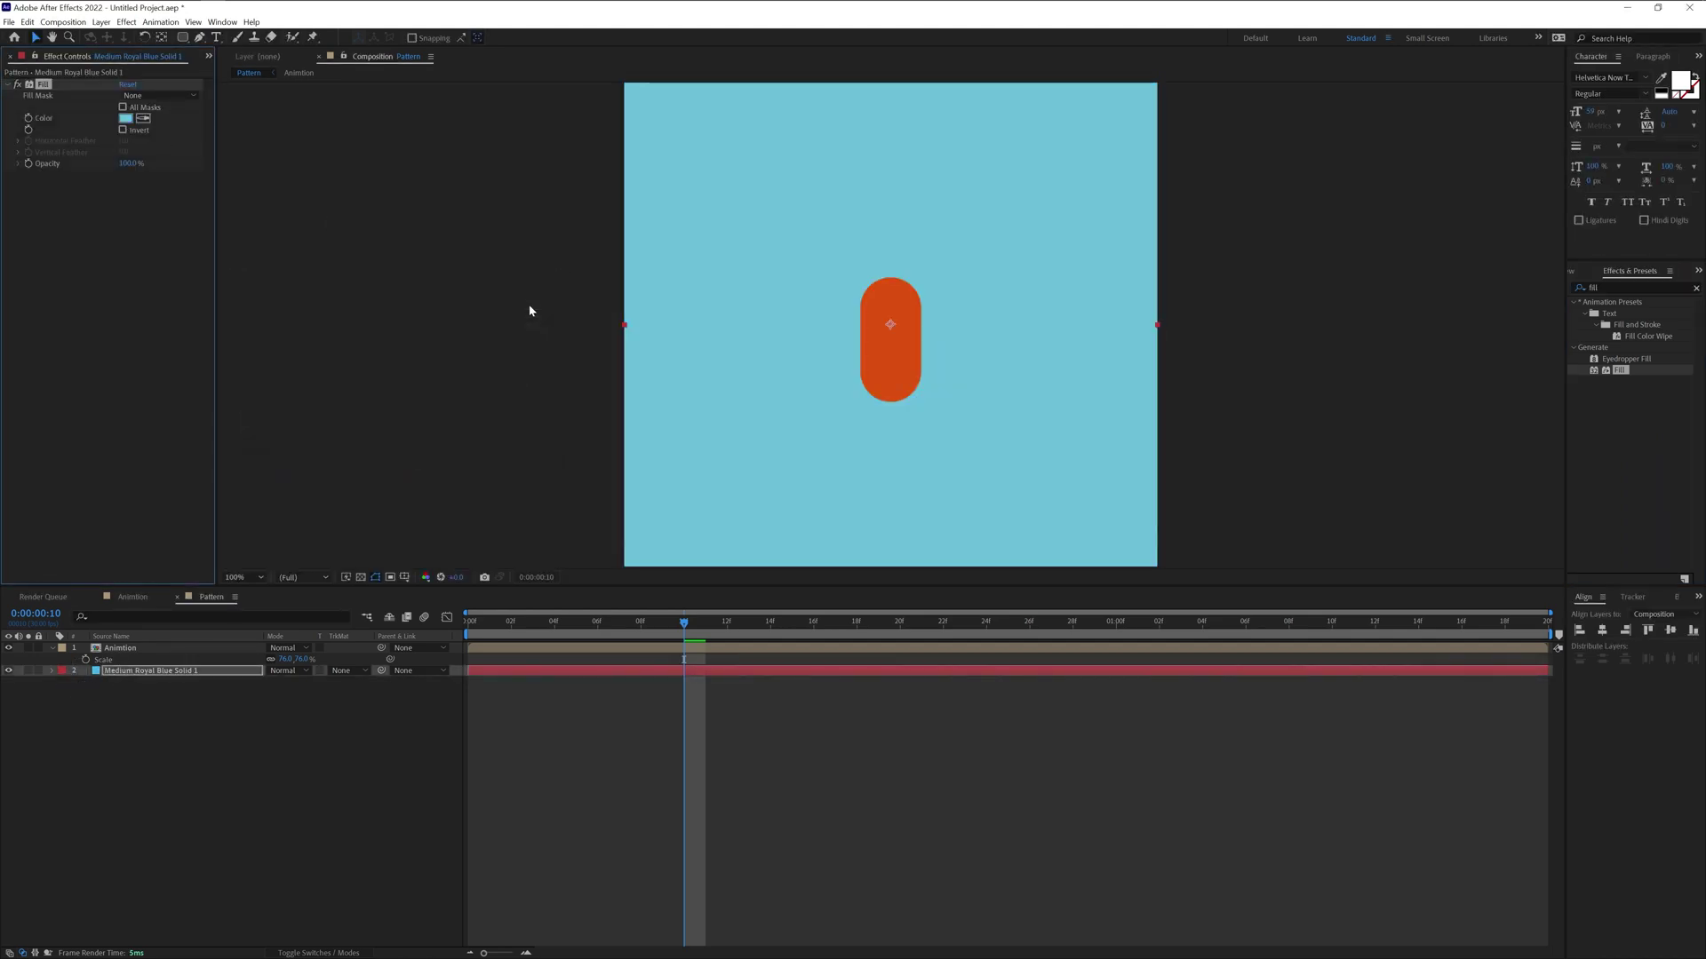
{"action": "left_click", "coordinate": [1635, 289]}
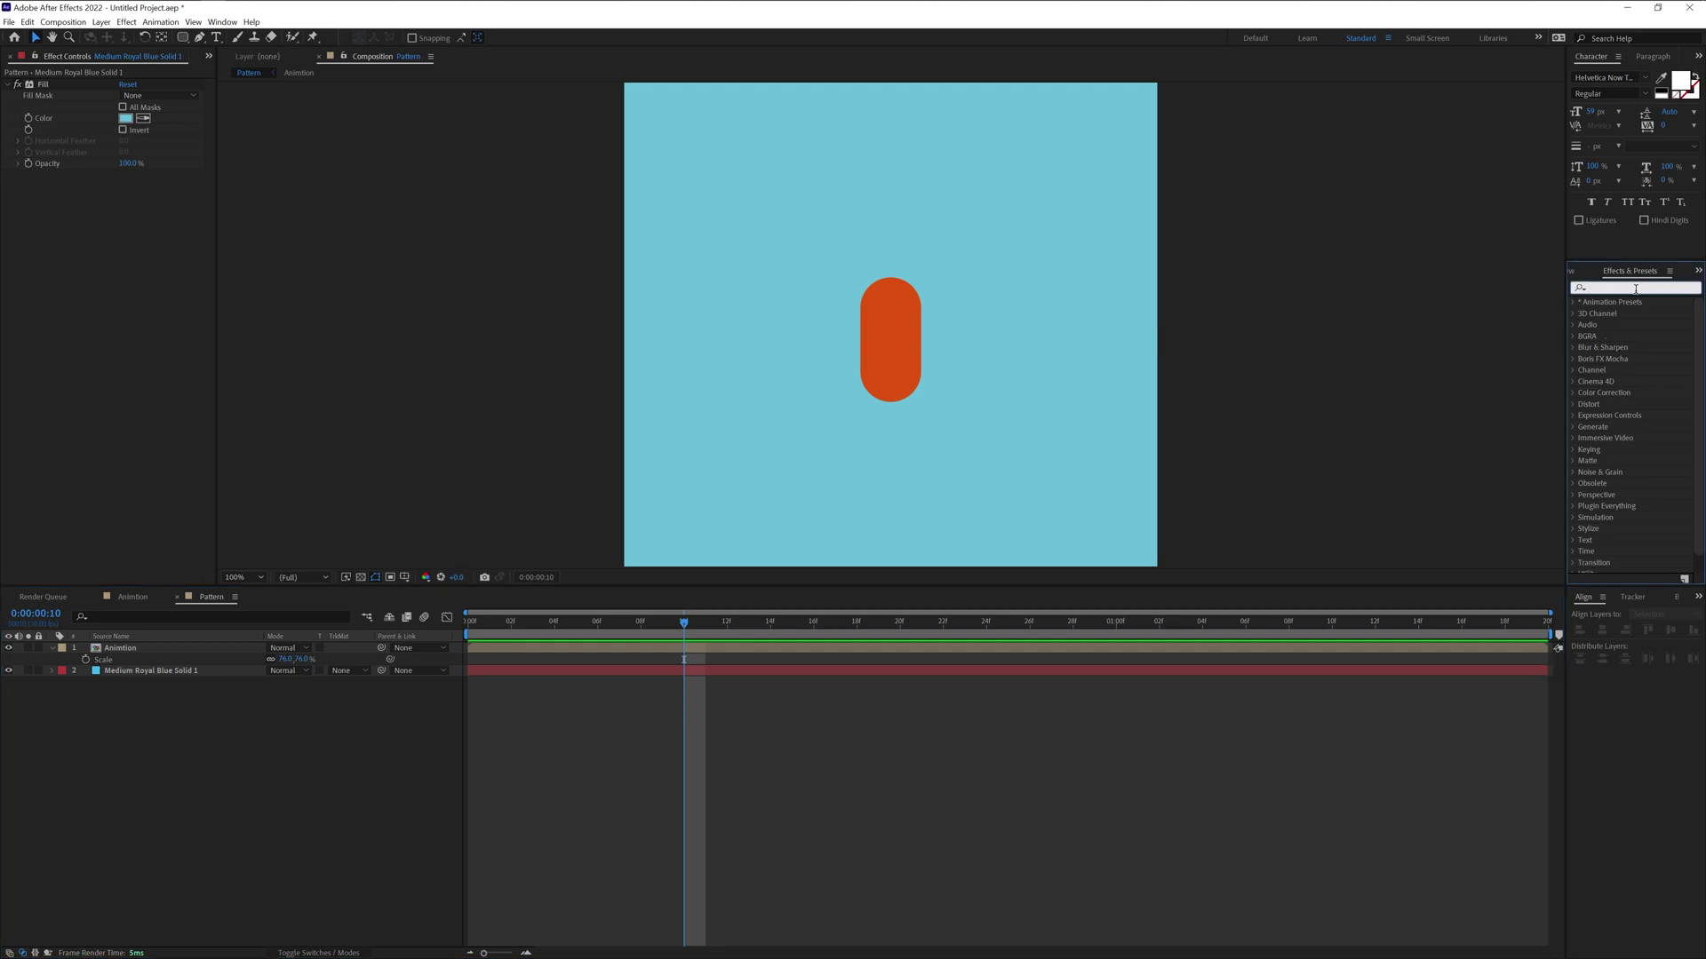
- Apply CC RepeTile to the Animtion layer and expand the pill right, left, down and up
{"action": "type", "text": "repet"}
{"action": "left_click_drag", "start_coordinate": [1621, 313], "coordinate": [135, 653]}
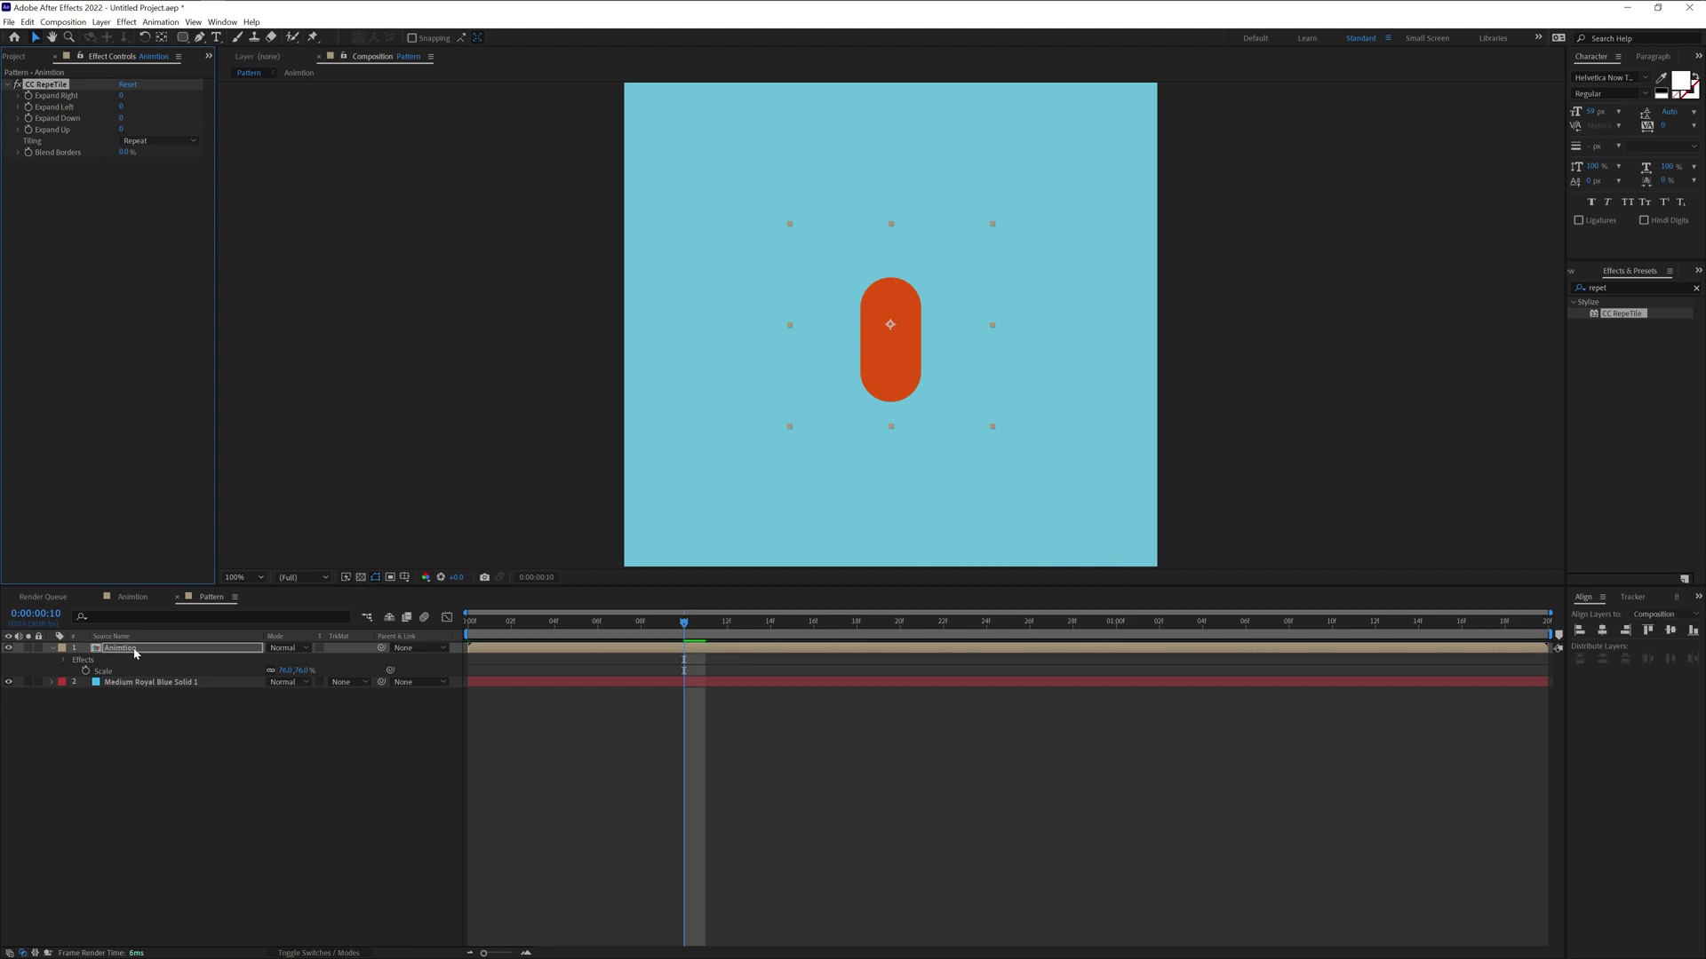
{"action": "left_click_drag", "start_coordinate": [121, 95], "coordinate": [506, 116]}
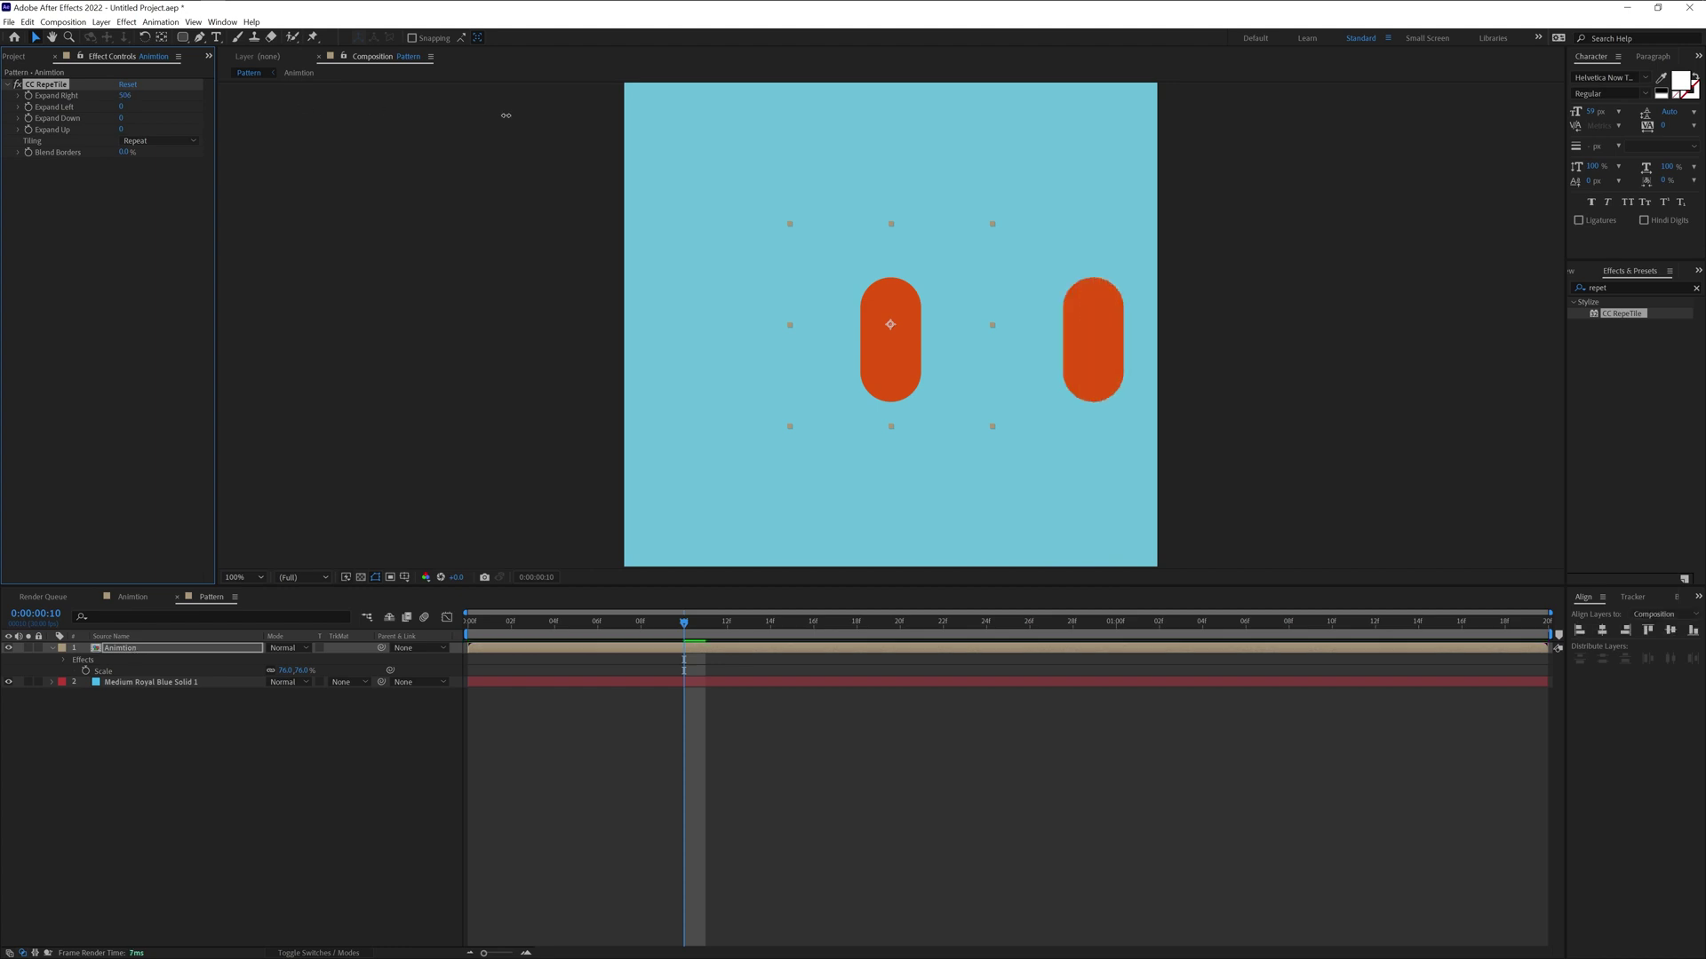
{"action": "left_click_drag", "start_coordinate": [124, 109], "coordinate": [622, 120]}
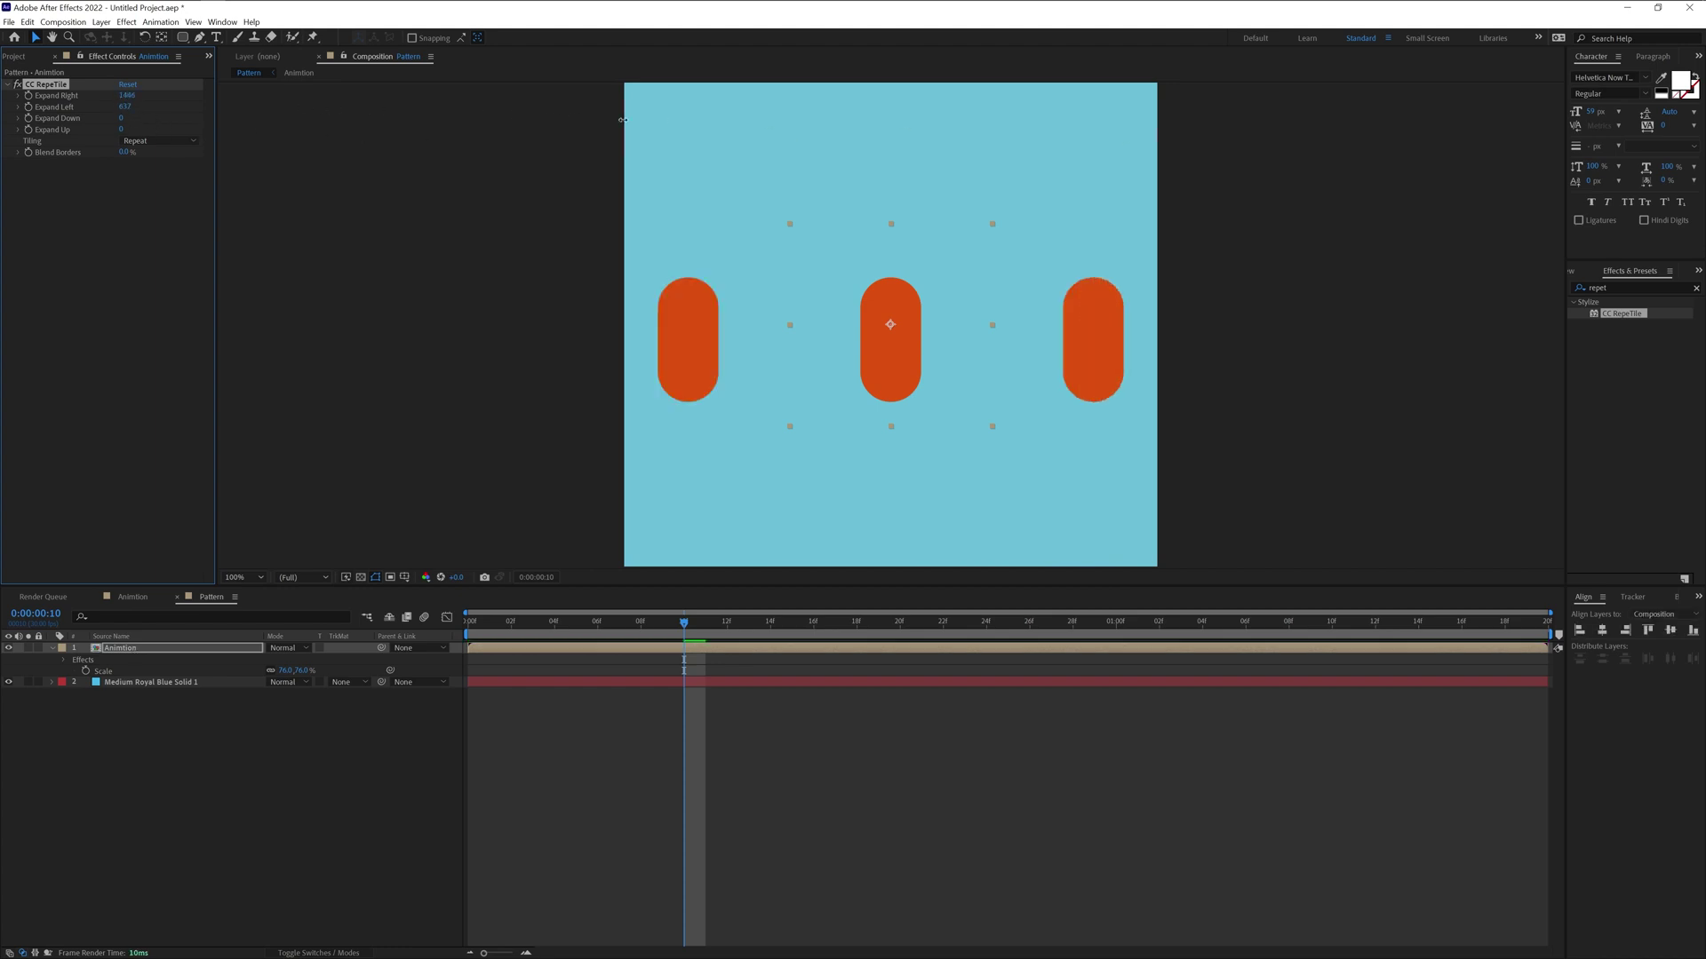
{"action": "left_click_drag", "start_coordinate": [119, 118], "coordinate": [537, 133]}
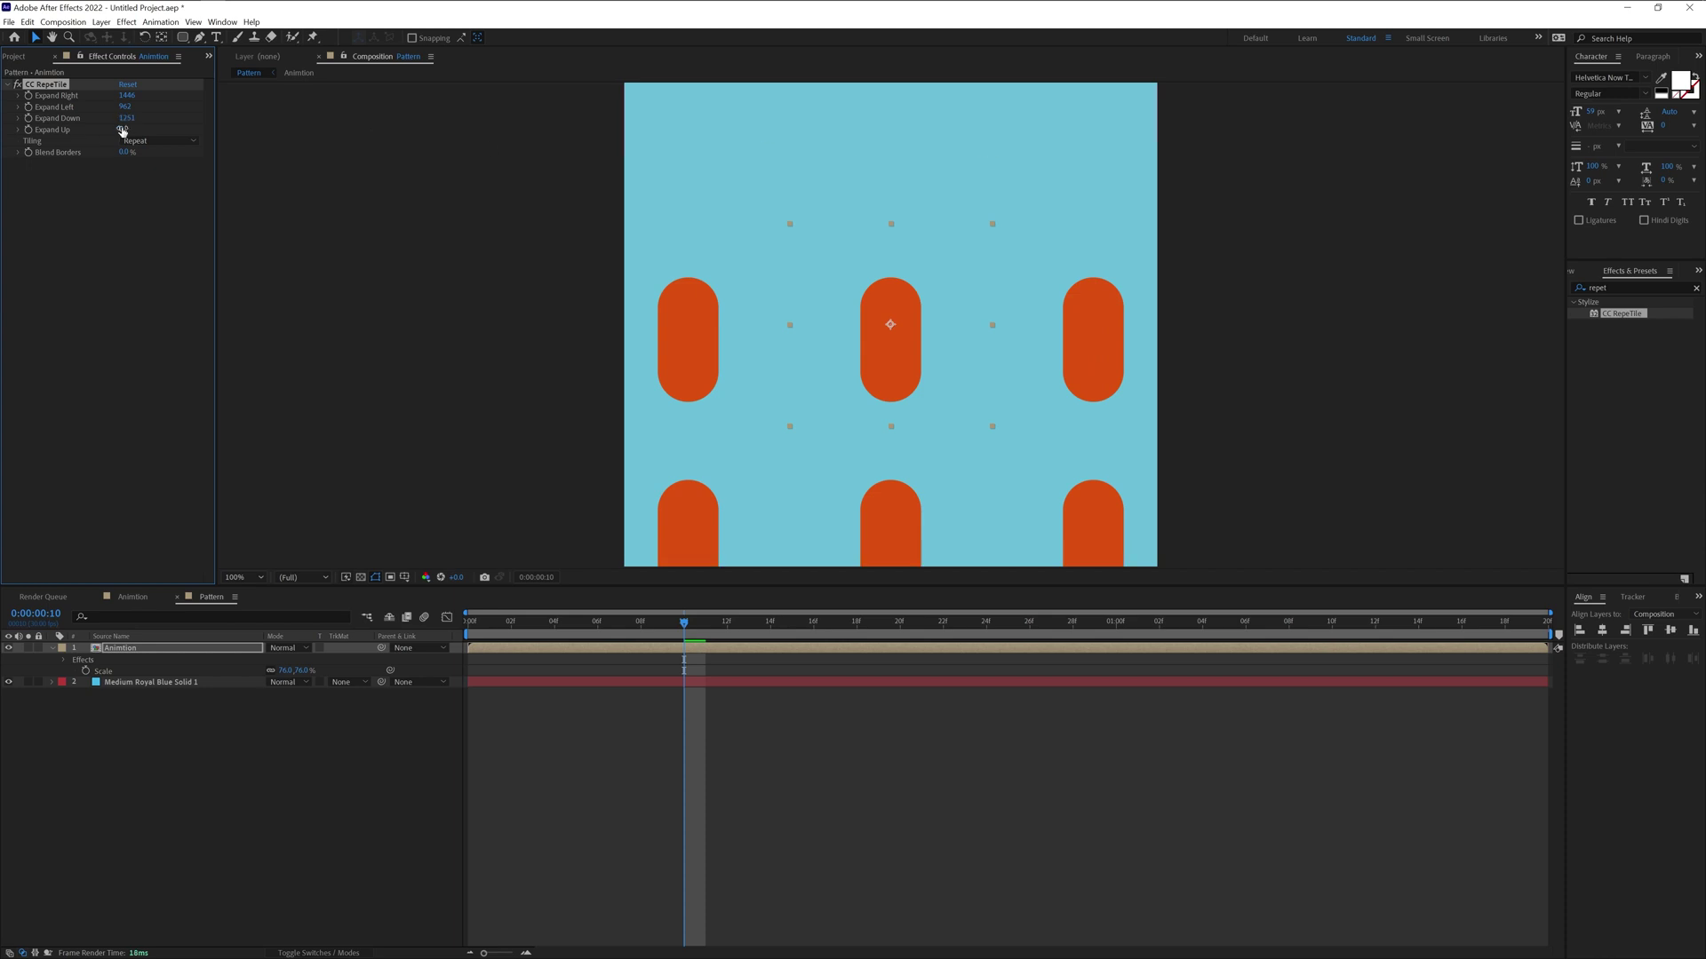
{"action": "left_click_drag", "start_coordinate": [125, 130], "coordinate": [594, 136]}
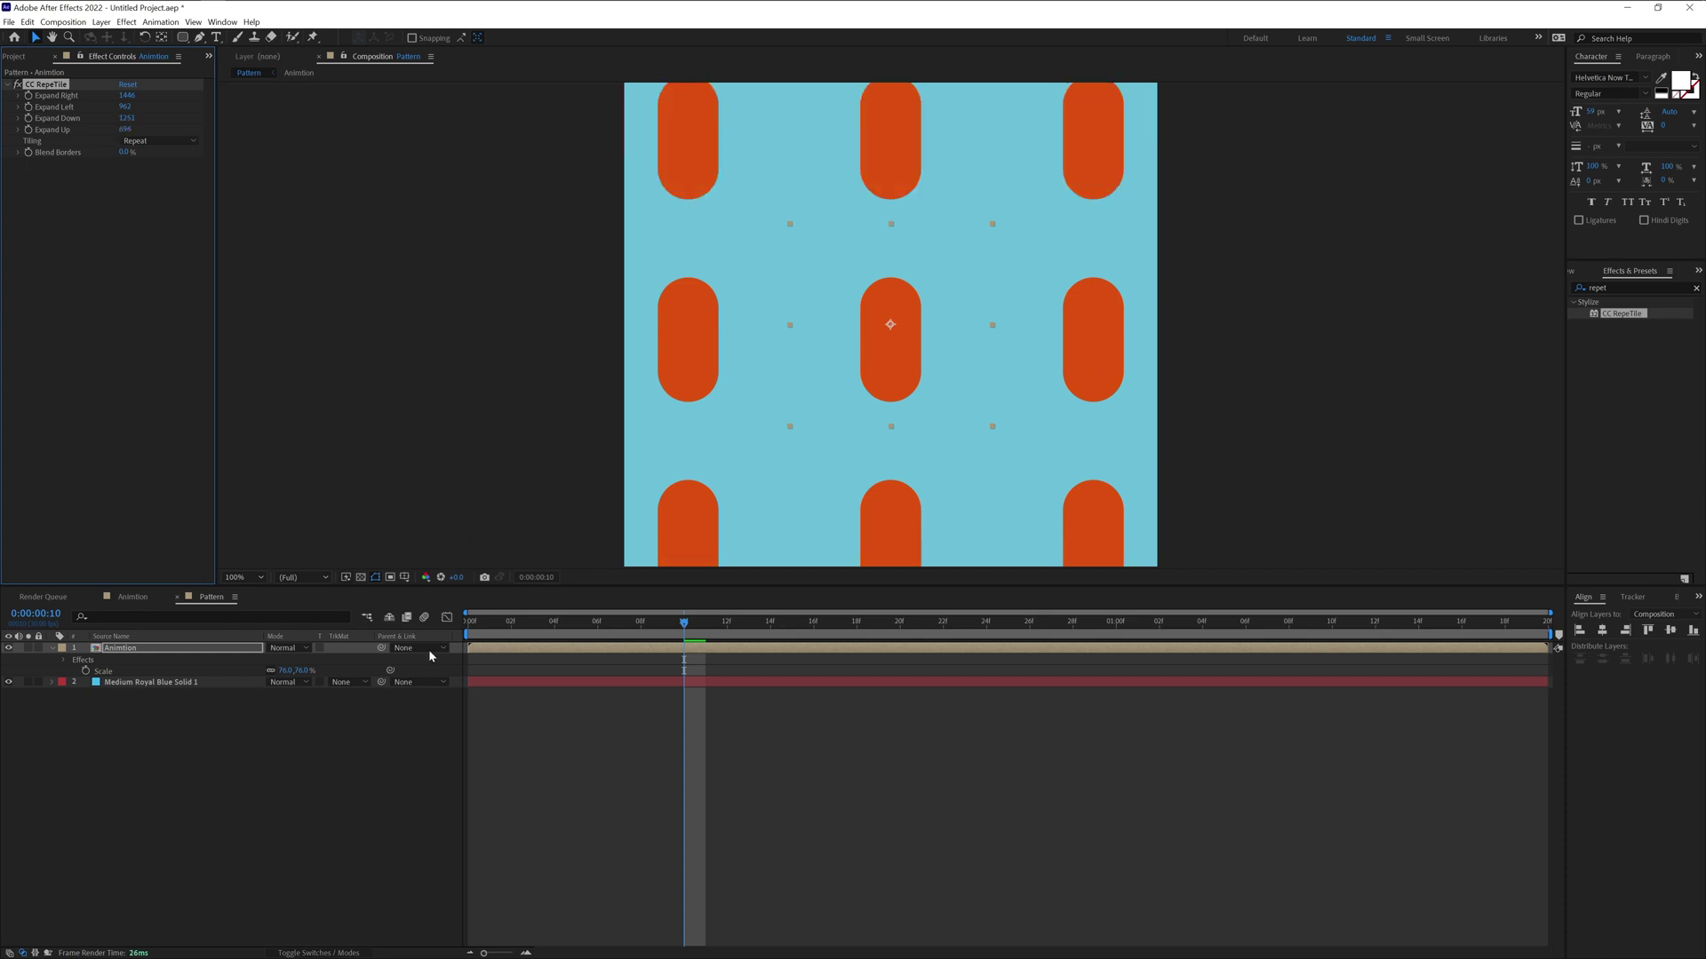
- Scale the Animtion layer to about 43% and widen the tiling to fill the left and top edges
{"action": "left_click_drag", "start_coordinate": [291, 670], "coordinate": [262, 680]}
{"action": "left_click_drag", "start_coordinate": [126, 95], "coordinate": [372, 119]}
{"action": "left_click_drag", "start_coordinate": [126, 129], "coordinate": [662, 163]}
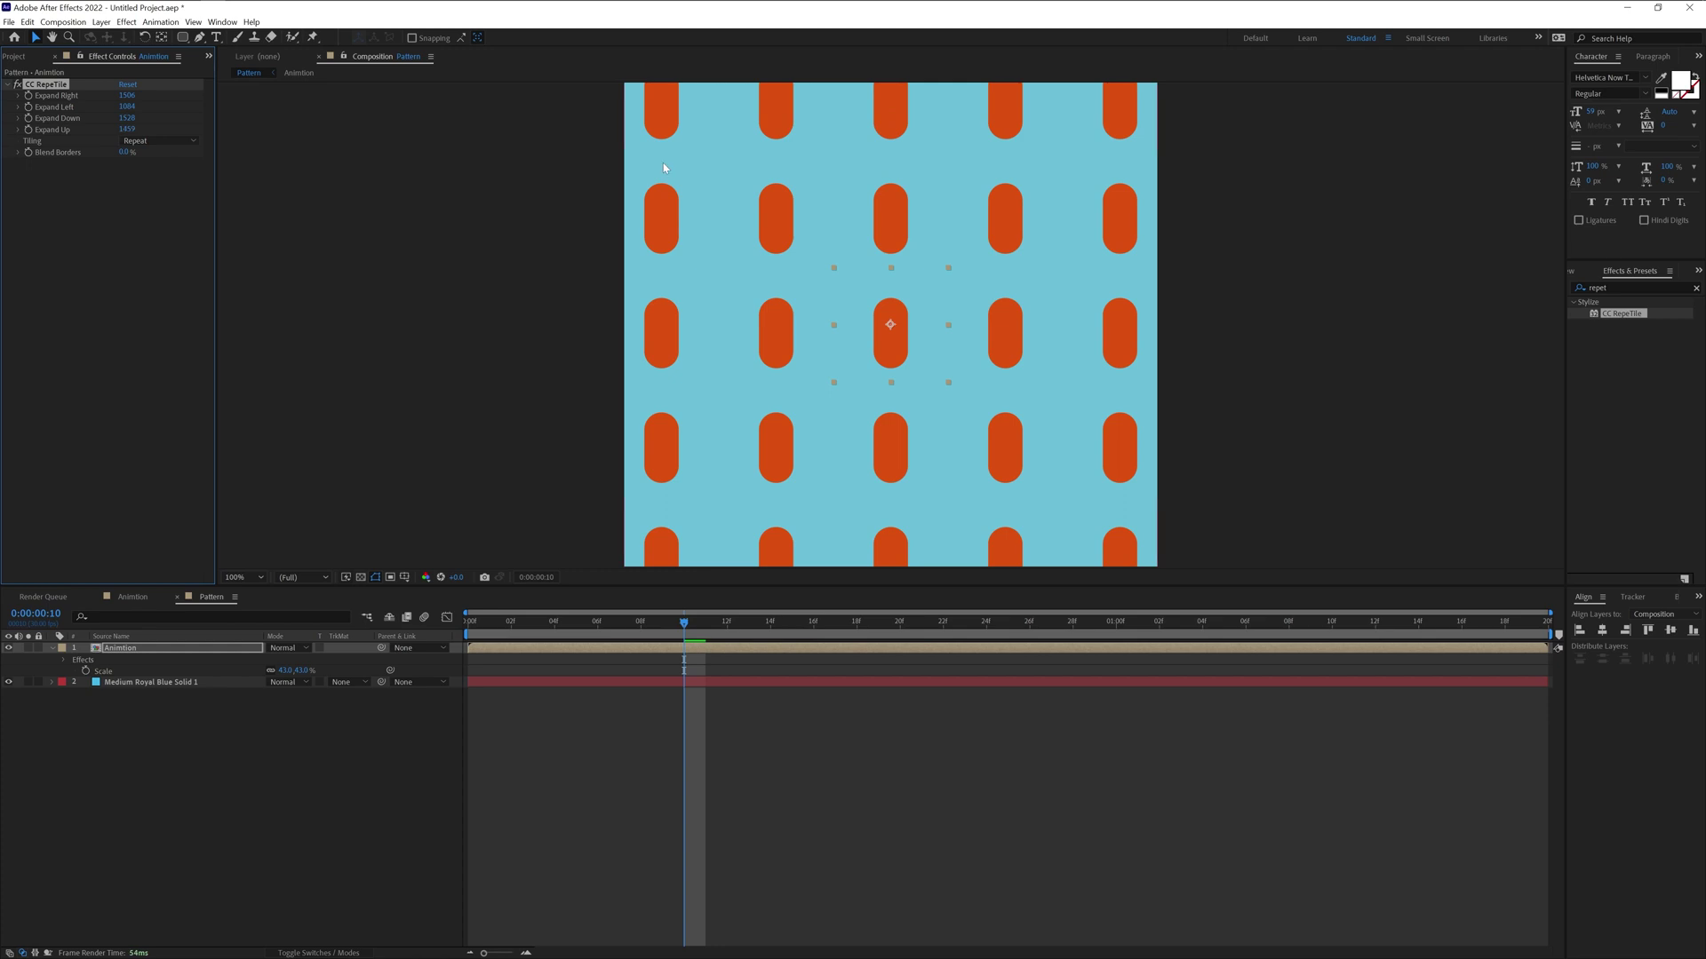
{"action": "left_click", "coordinate": [173, 649]}
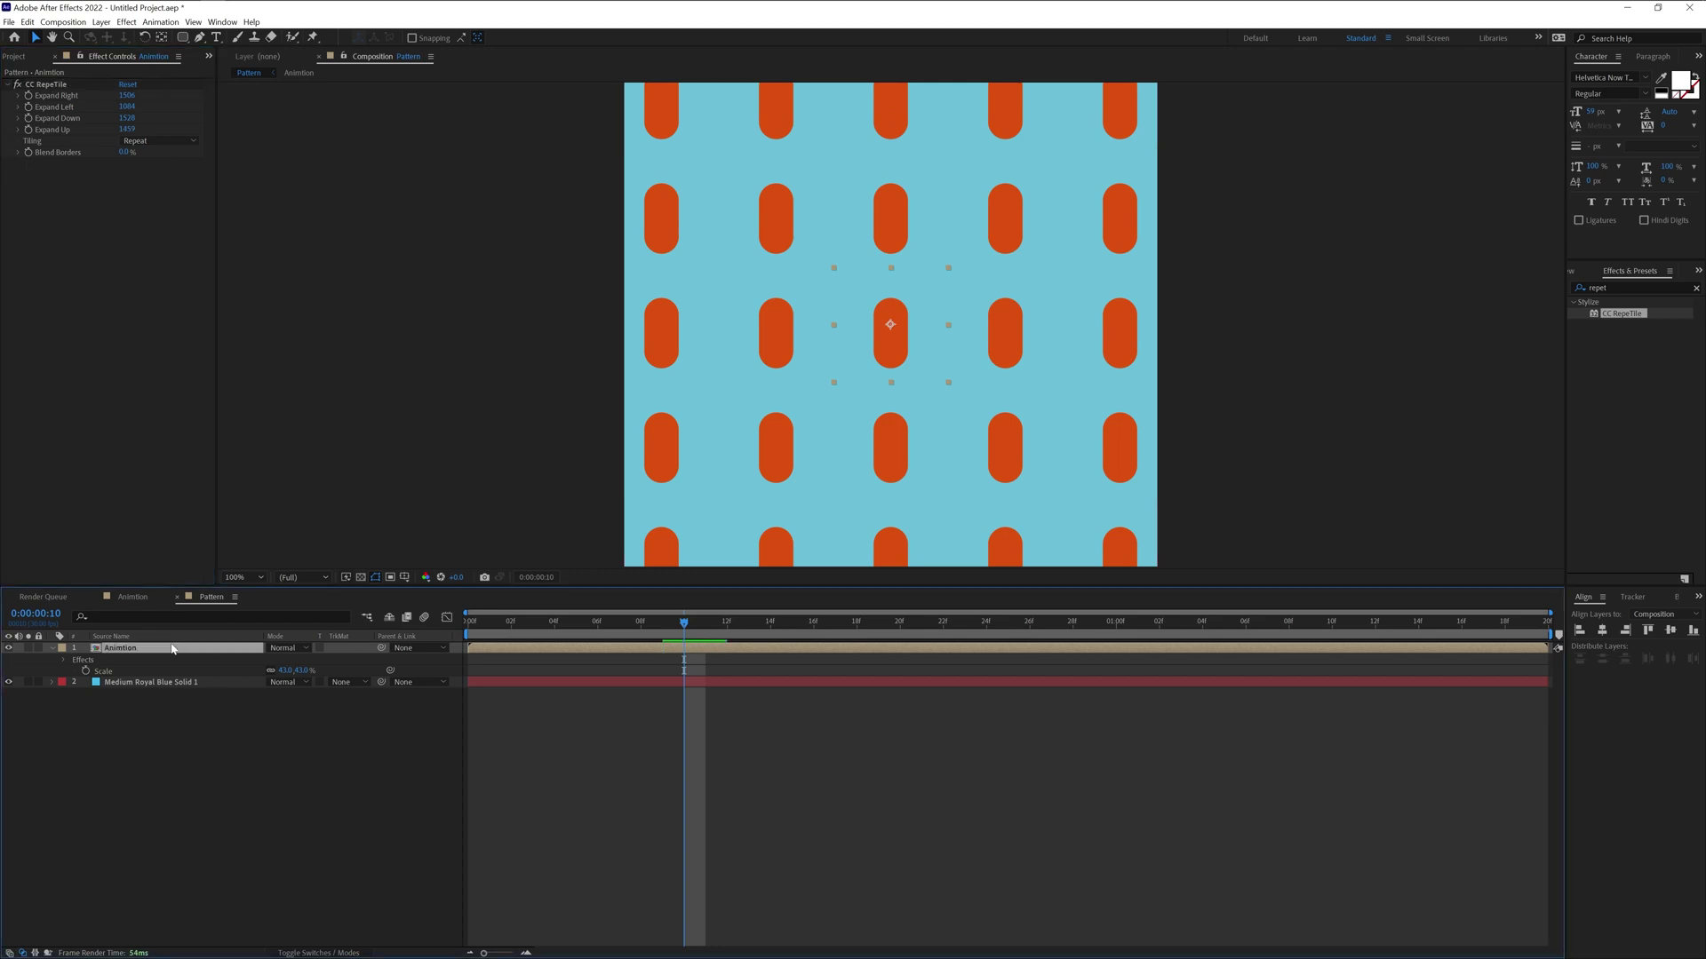
- Rotate the Animtion layer to exactly 45 degrees so the pills run diagonally
{"action": "key", "text": "r"}
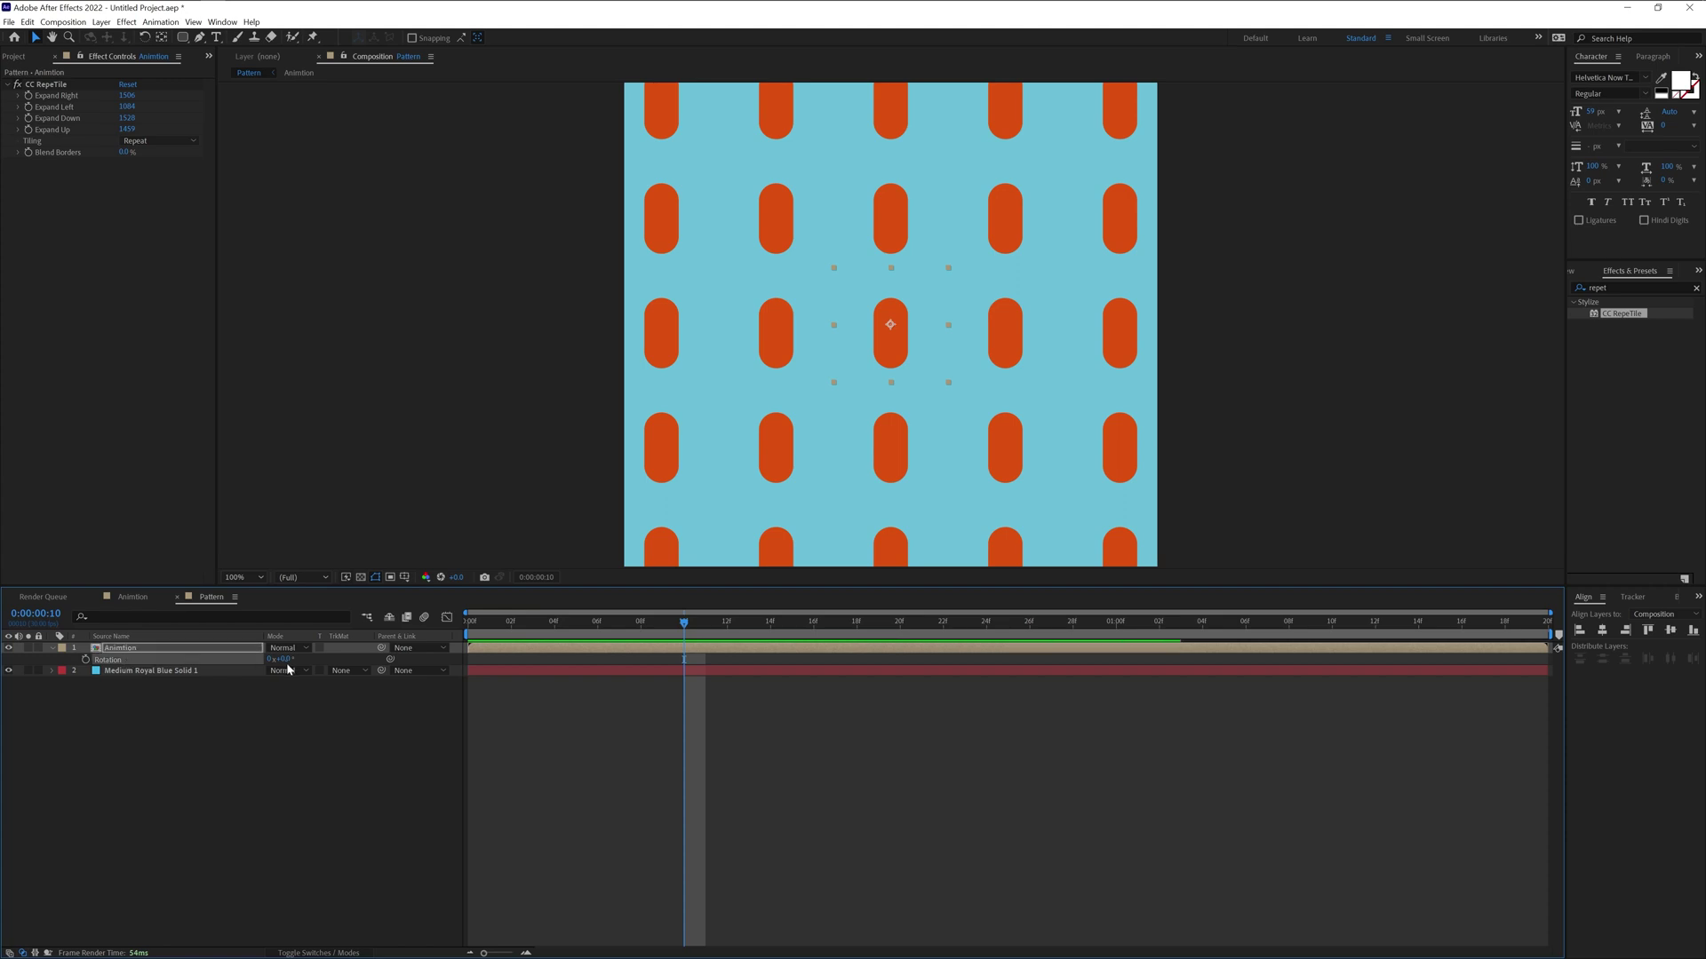
{"action": "left_click_drag", "start_coordinate": [287, 665], "coordinate": [324, 666]}
{"action": "left_click", "coordinate": [285, 659]}
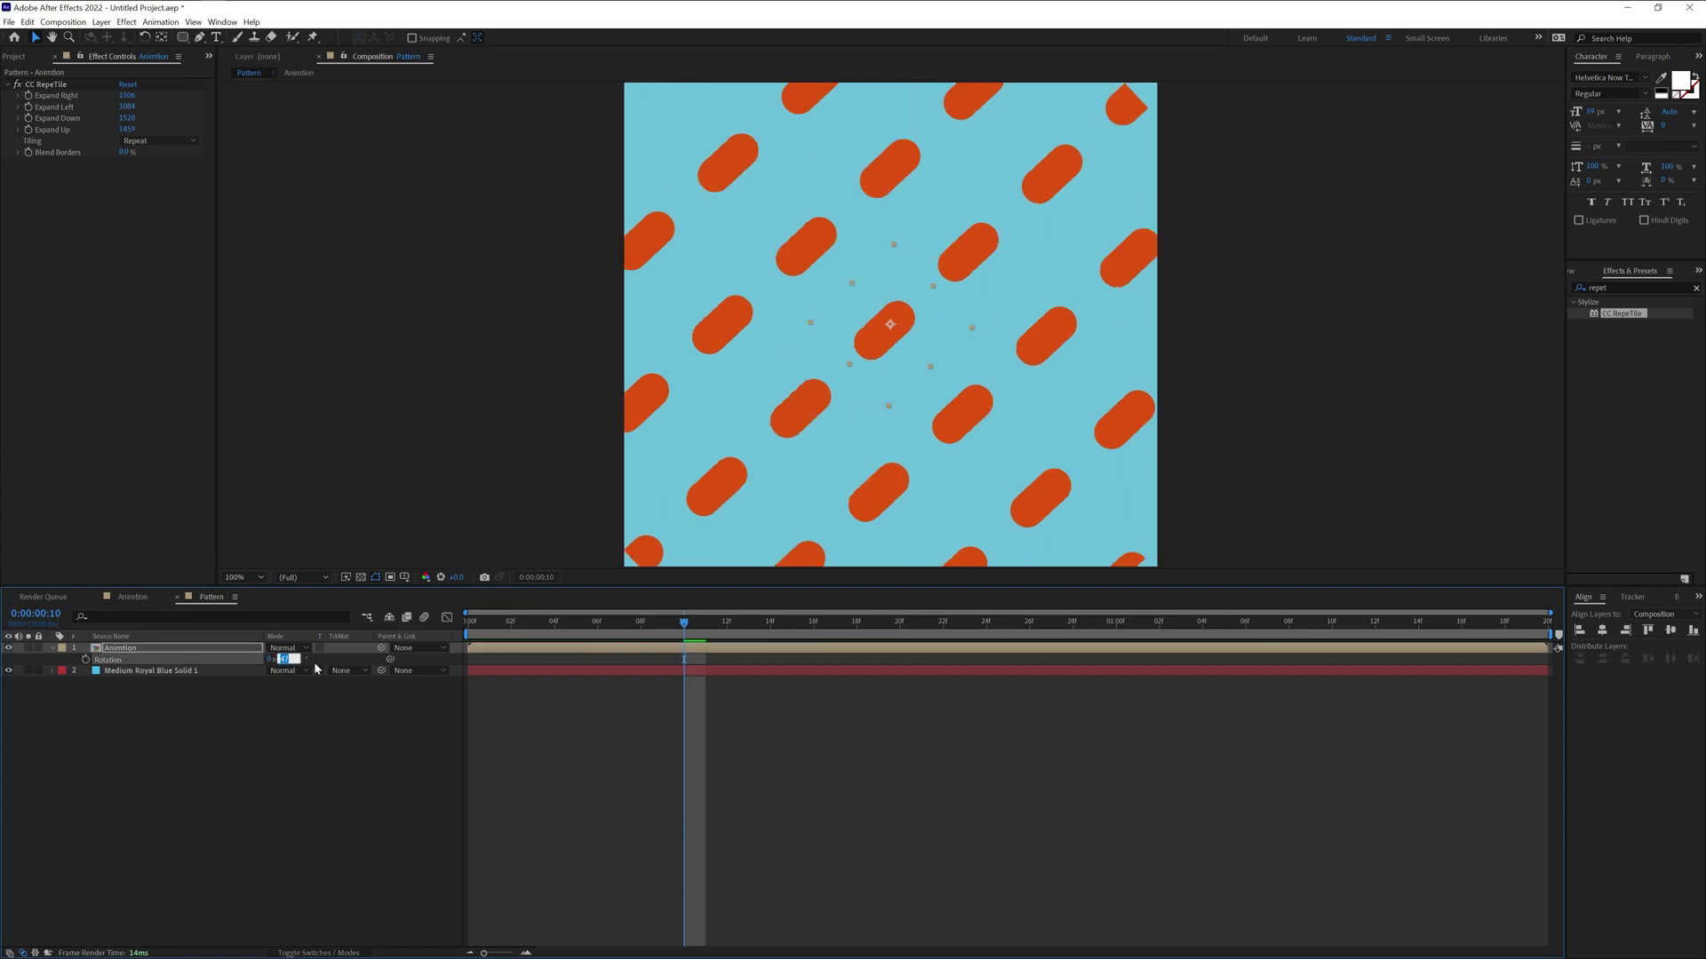
{"action": "type", "text": "45"}
{"action": "key", "text": "Return"}
- Increase CC RepeTile's Expand Right, Left and Up to fill every corner, then preview the pattern
{"action": "left_click_drag", "start_coordinate": [127, 95], "coordinate": [308, 110]}
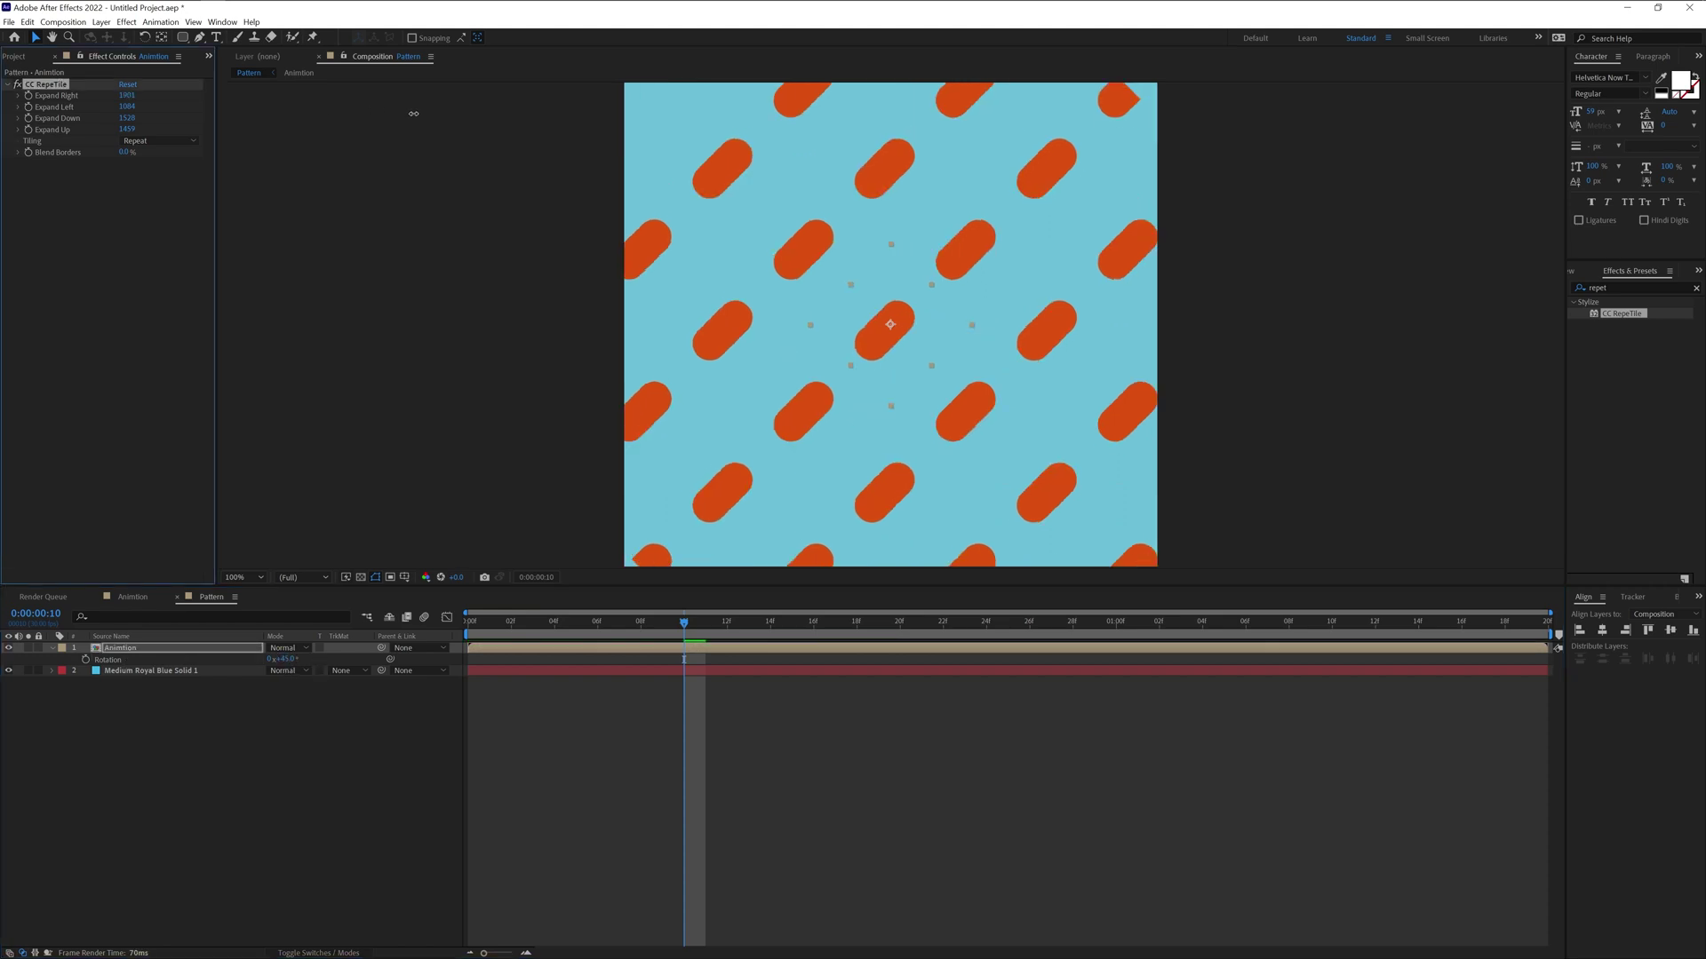
{"action": "left_click_drag", "start_coordinate": [129, 107], "coordinate": [809, 129]}
{"action": "left_click_drag", "start_coordinate": [122, 133], "coordinate": [293, 133]}
{"action": "left_click", "coordinate": [273, 883]}
{"action": "key", "text": "space"}
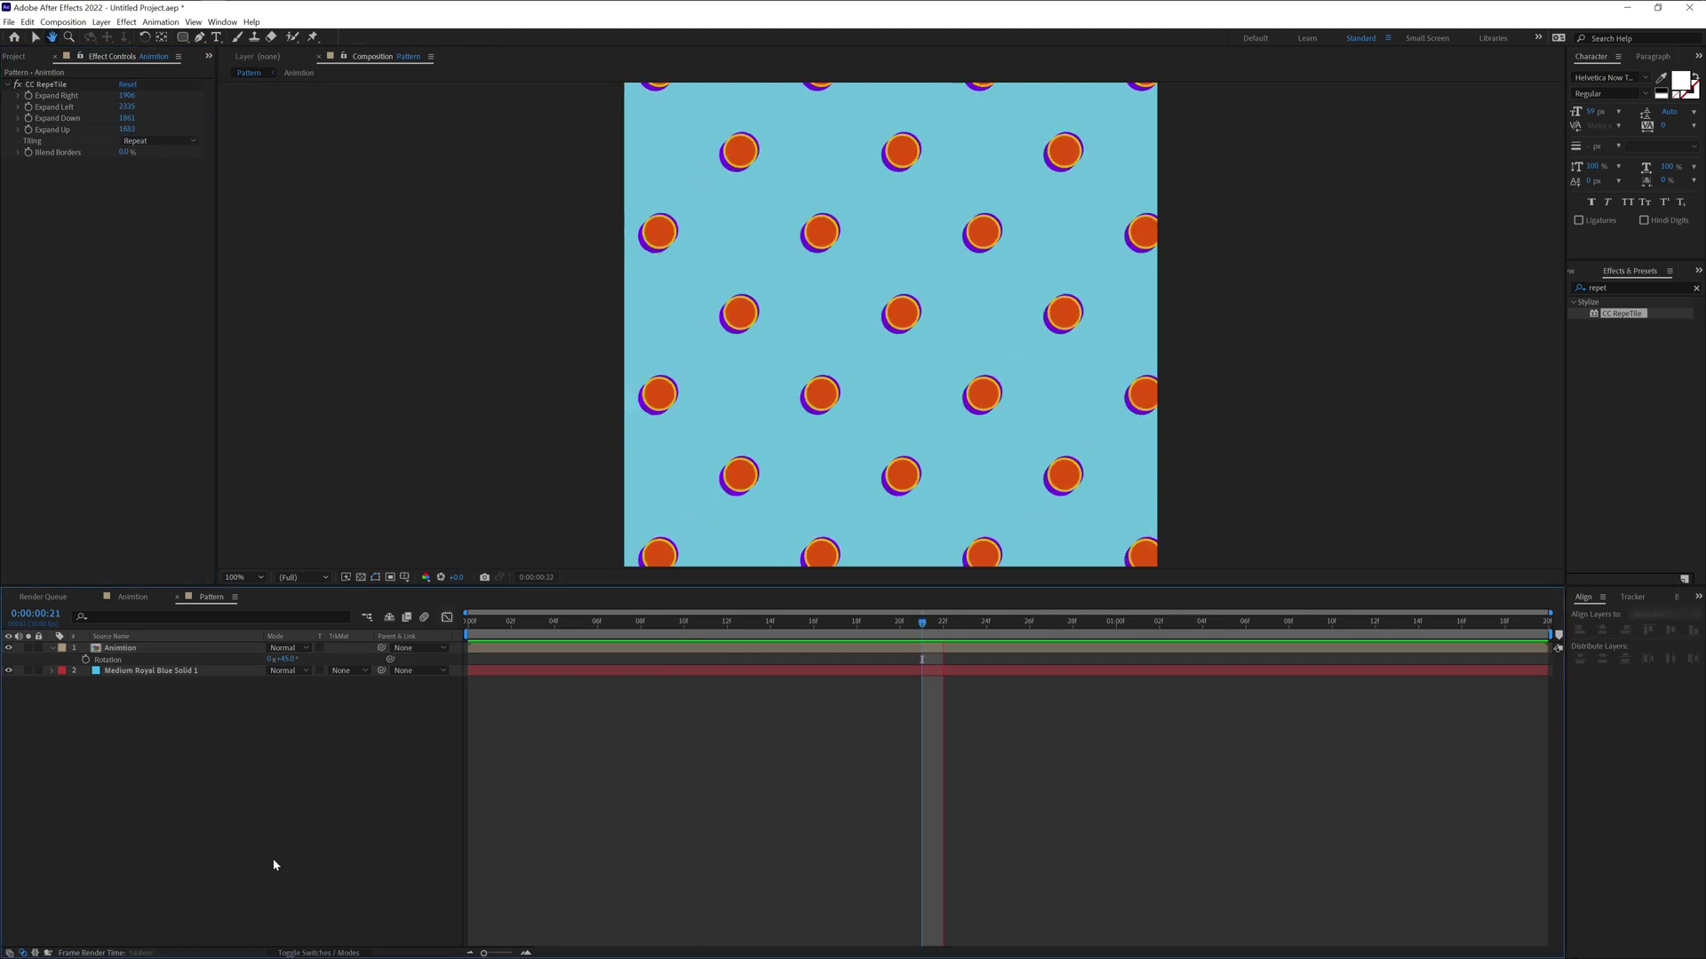
{"action": "key", "text": "space"}
{"action": "left_click", "coordinate": [128, 649]}
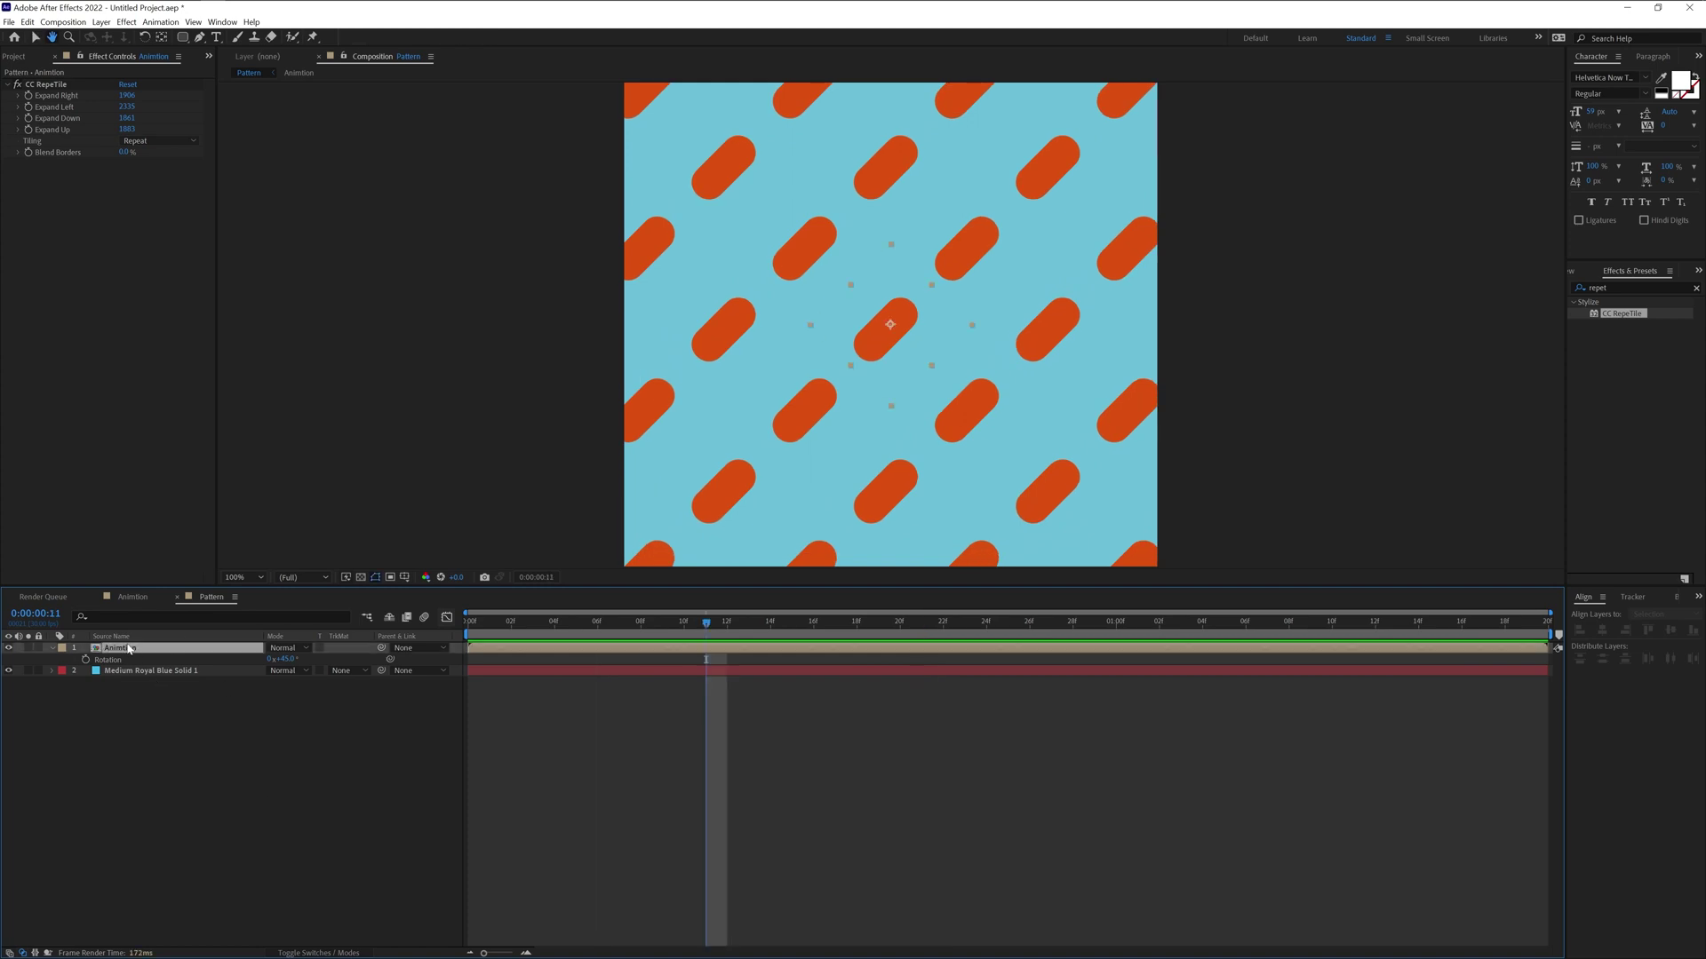
- Duplicate Animtion, shift the copy down into the gaps, and start the top layer at 04f
{"action": "key", "text": "ctrl+d"}
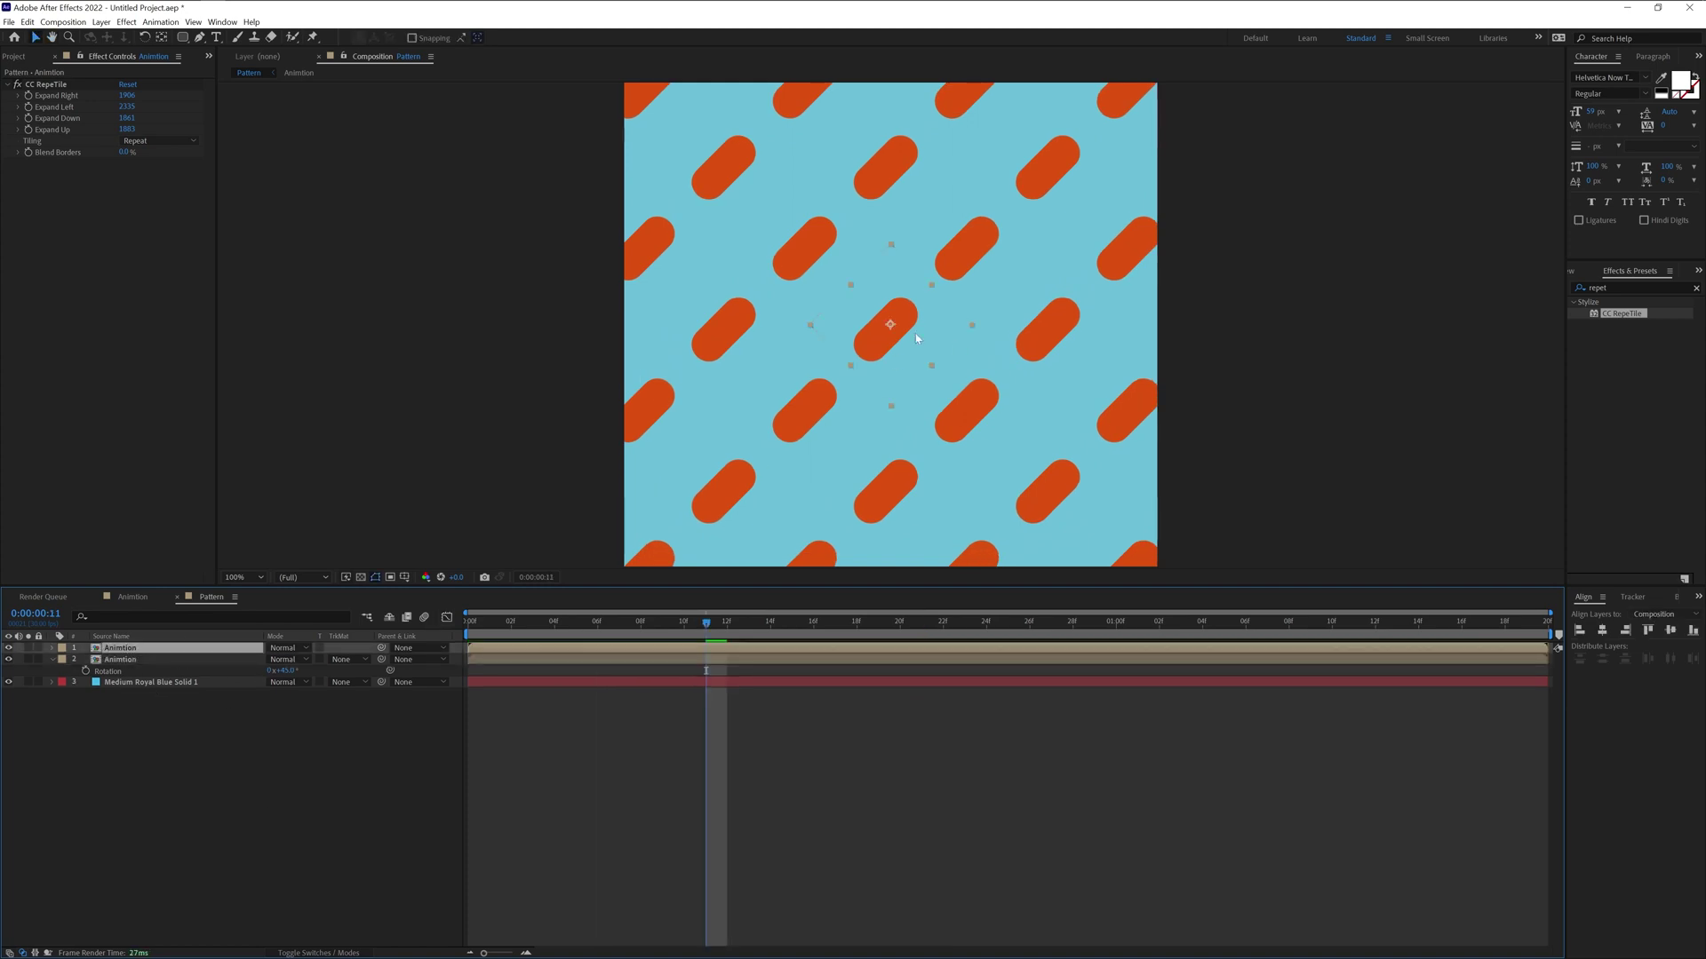
{"action": "left_click_drag", "start_coordinate": [895, 343], "coordinate": [895, 415]}
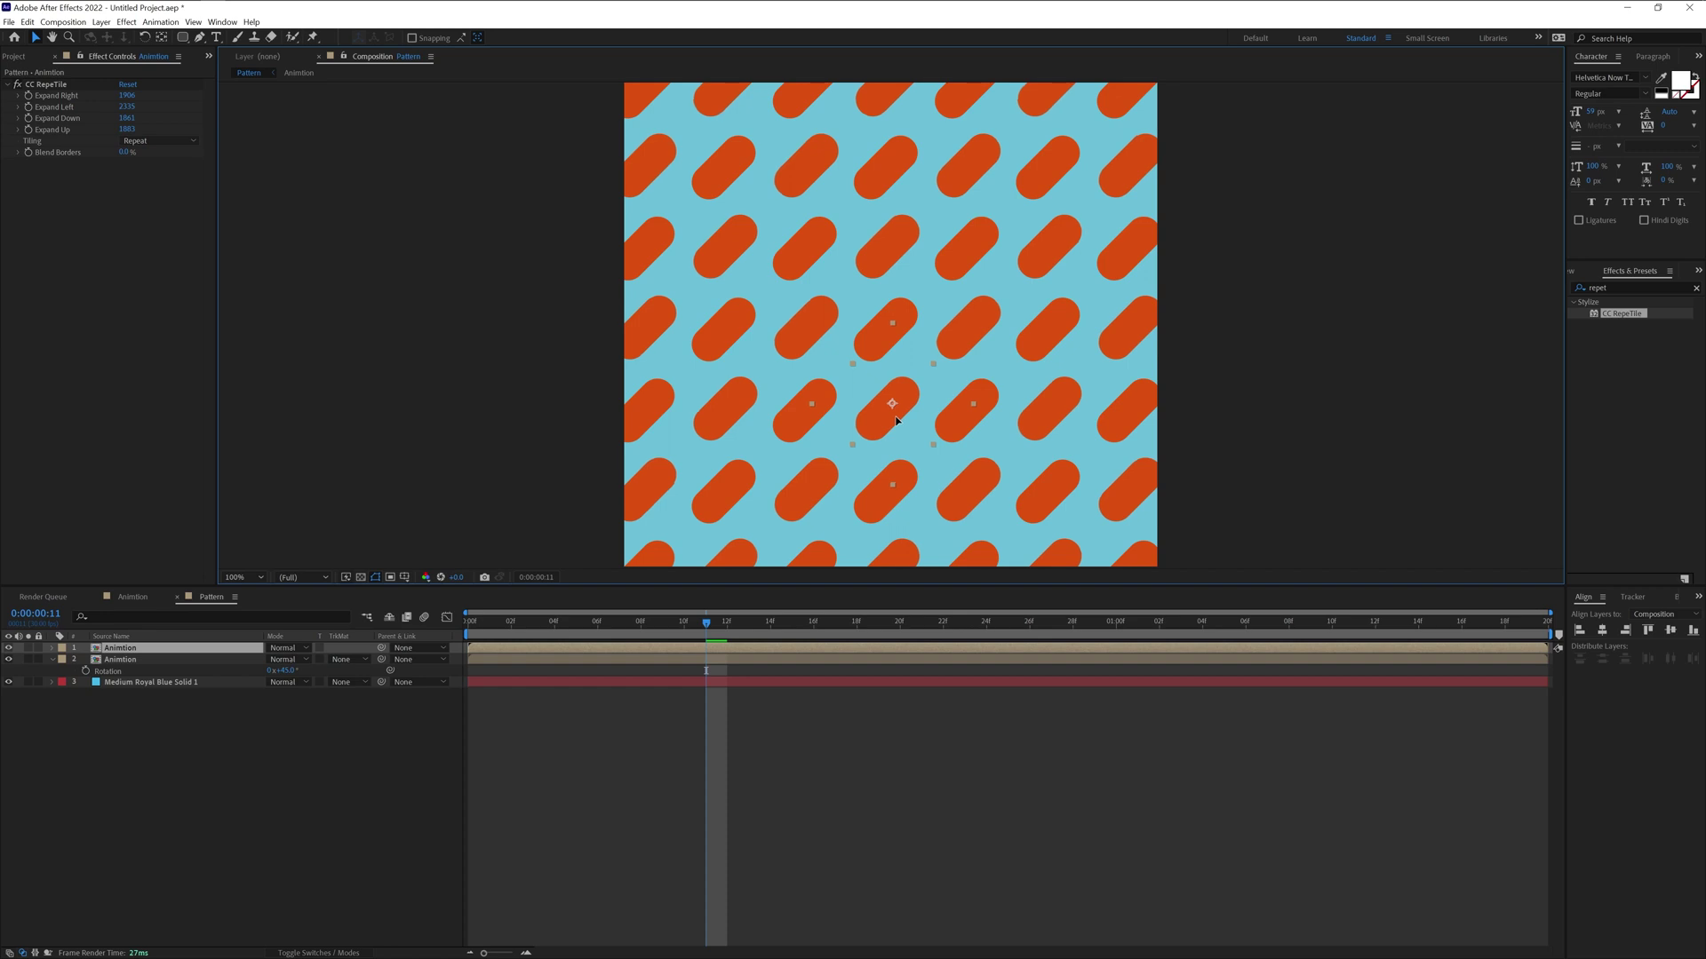
{"action": "key", "text": "Return"}
{"action": "left_click_drag", "start_coordinate": [509, 655], "coordinate": [595, 655]}
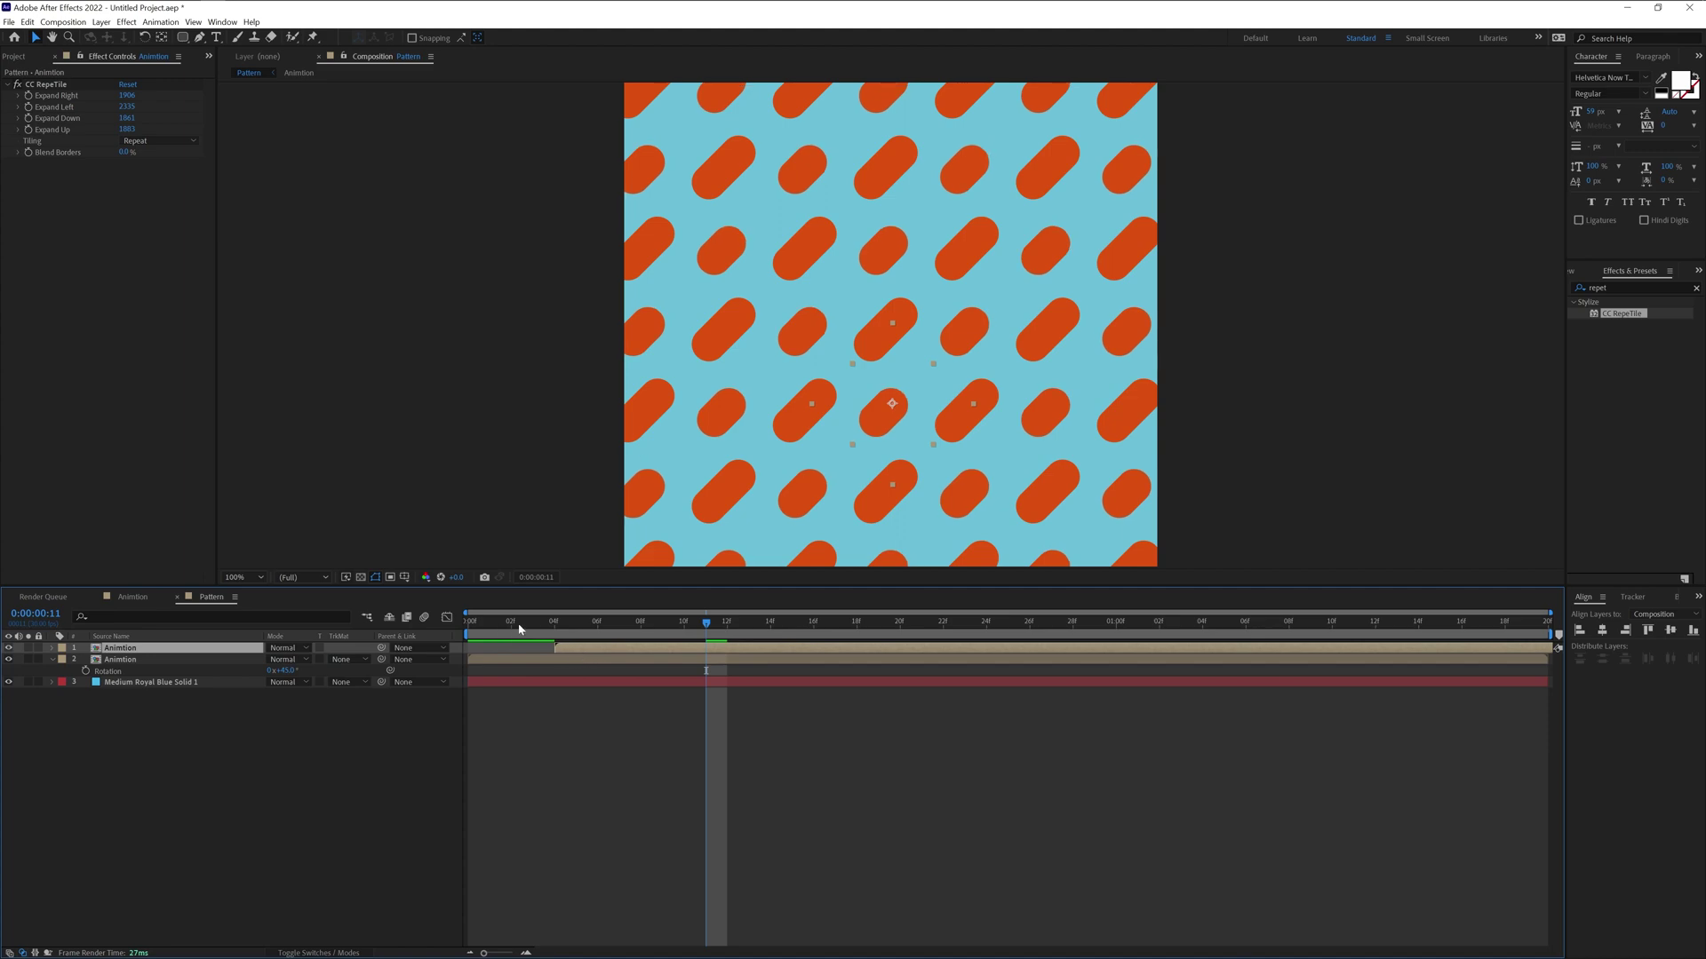
{"action": "key", "text": "space"}
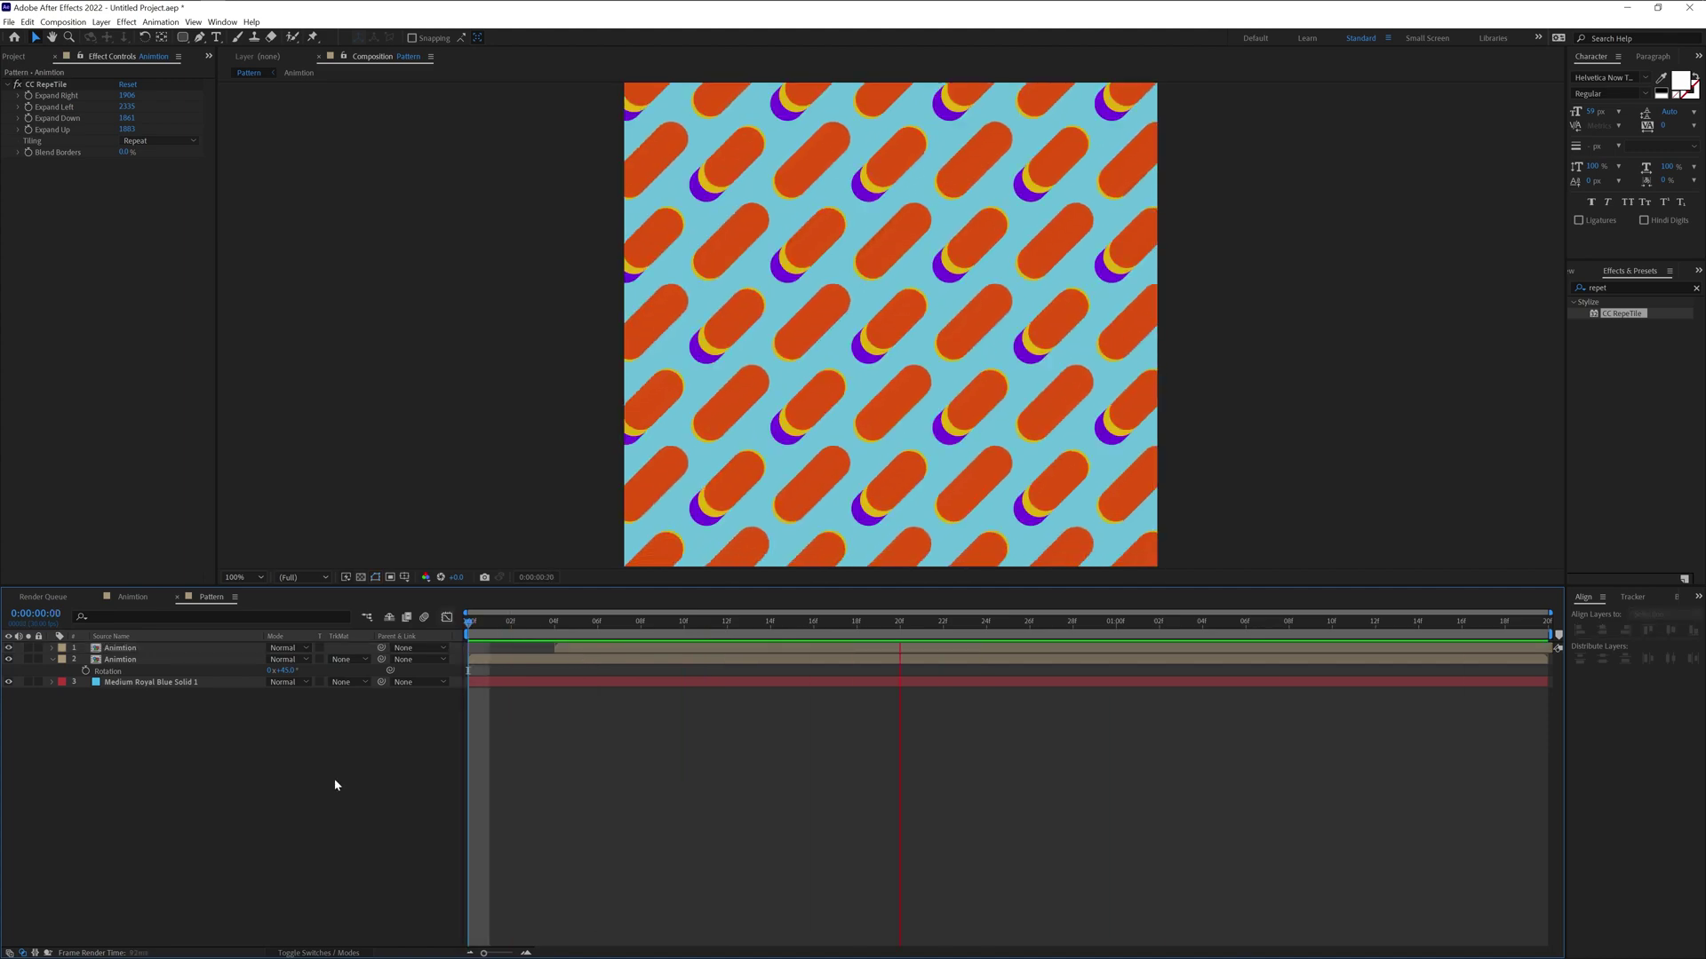